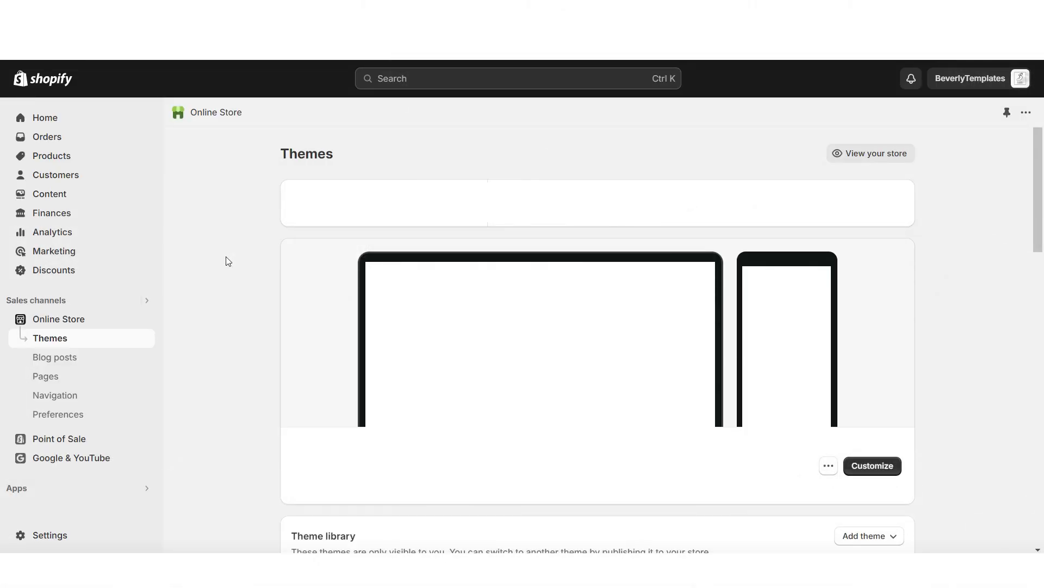
# Start a new collection titled 'Home Decor' described as 'Home decor, home appliances, hardware & more!'
pyautogui.click(133, 157)
pyautogui.click(150, 181)
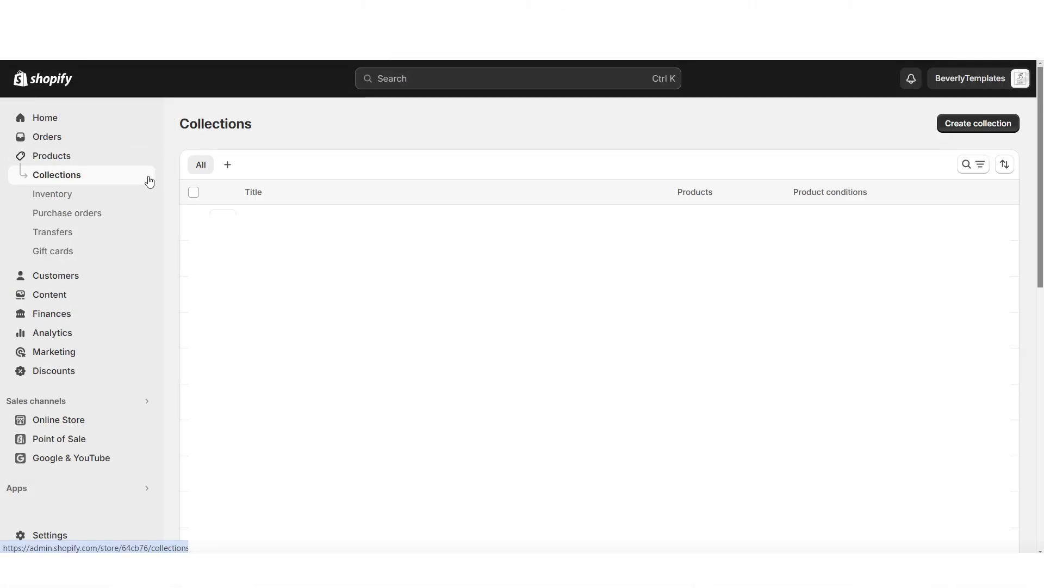
pyautogui.click(962, 124)
pyautogui.click(528, 185)
pyautogui.write('Home Decor')
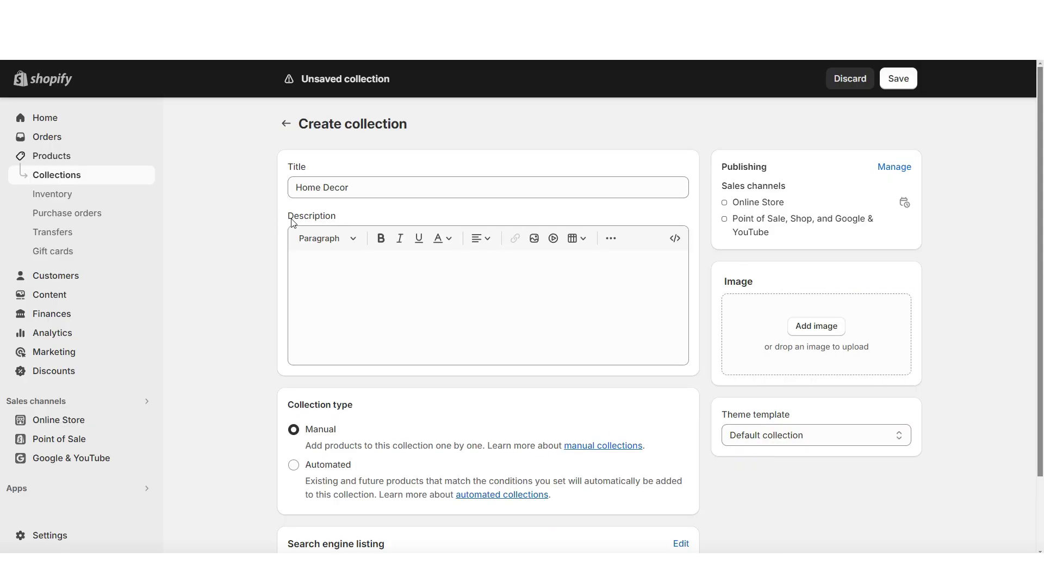
pyautogui.click(312, 255)
pyautogui.write('Home decor, home appliances, hardware & more!')
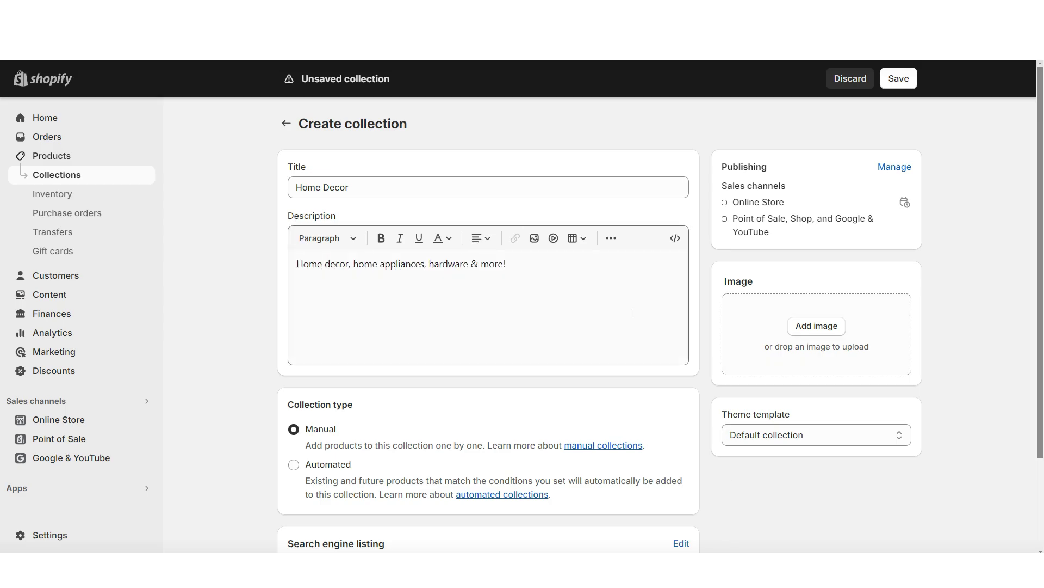
# Make it an automated collection with the condition Product type is equal to Home decor
pyautogui.scroll(-2, 201, 315)
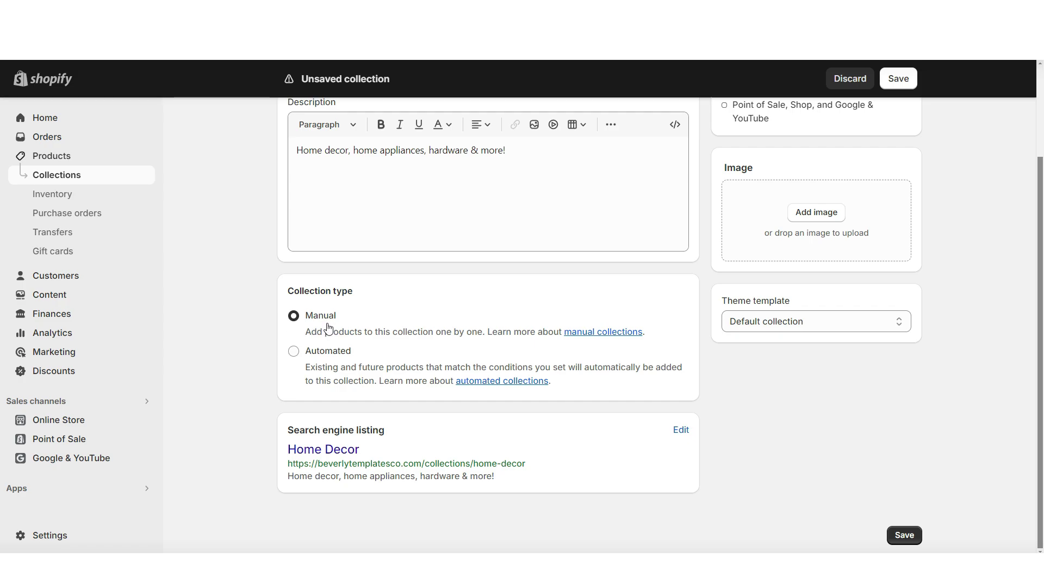
pyautogui.click(294, 351)
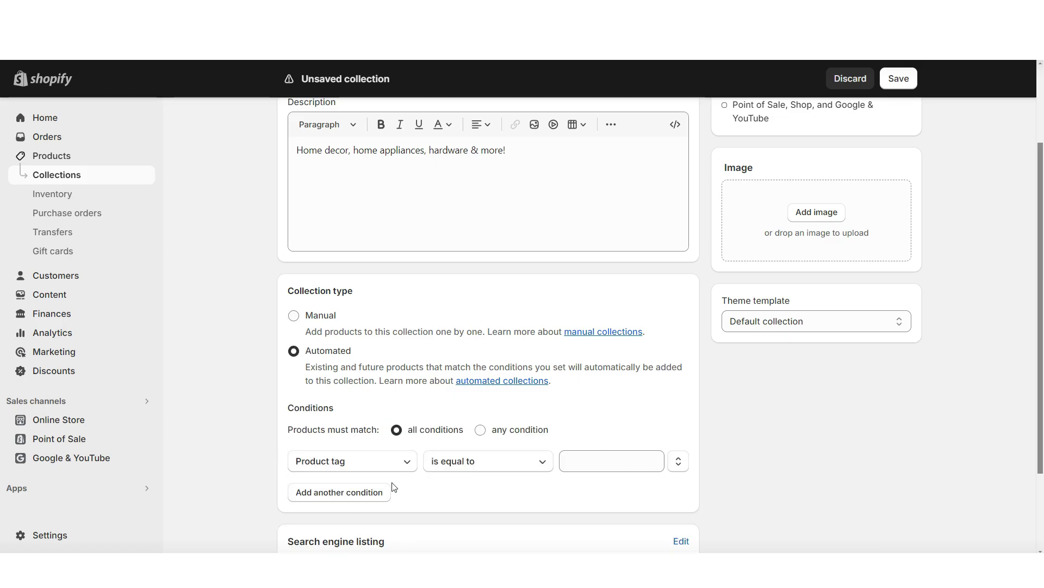
pyautogui.click(307, 462)
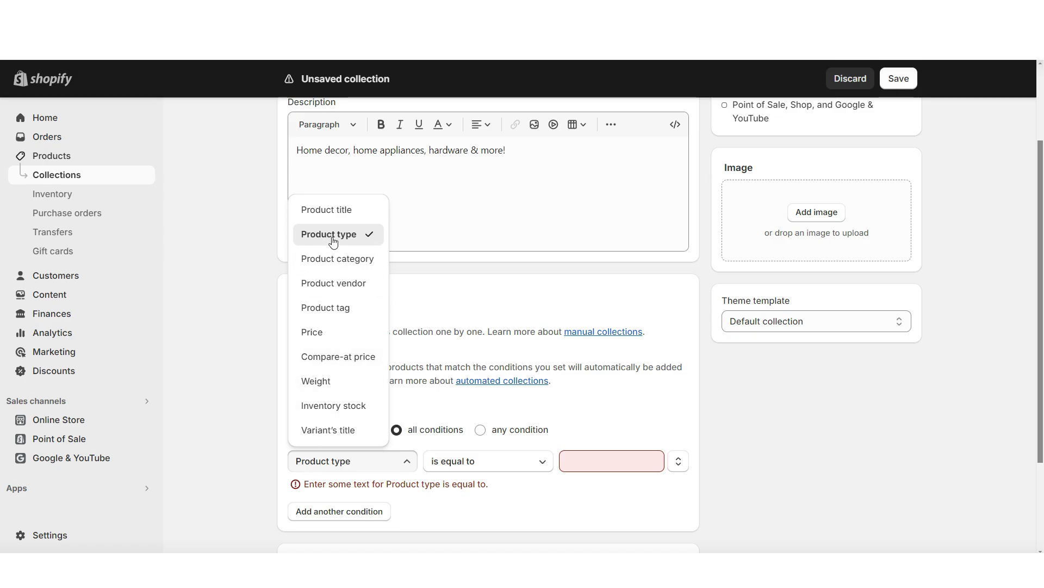
pyautogui.click(599, 461)
pyautogui.write('Home decor')
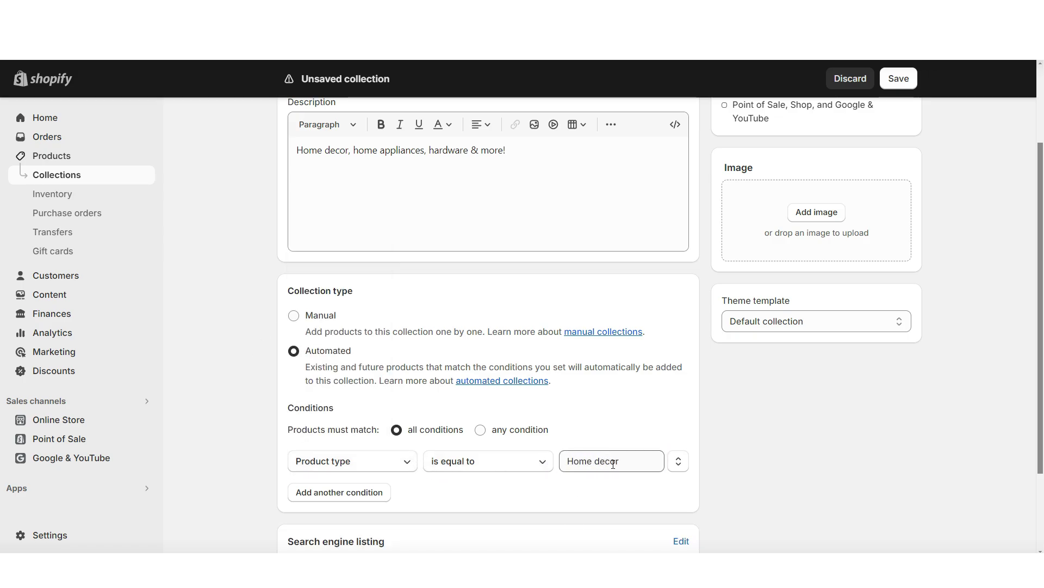
pyautogui.scroll(2, 613, 464)
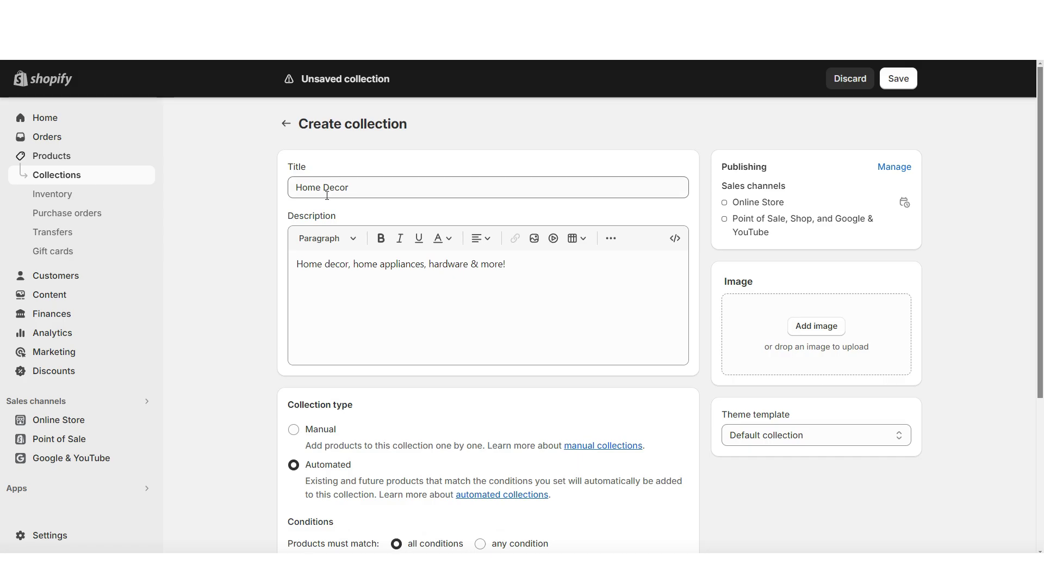
pyautogui.scroll(-4, 365, 375)
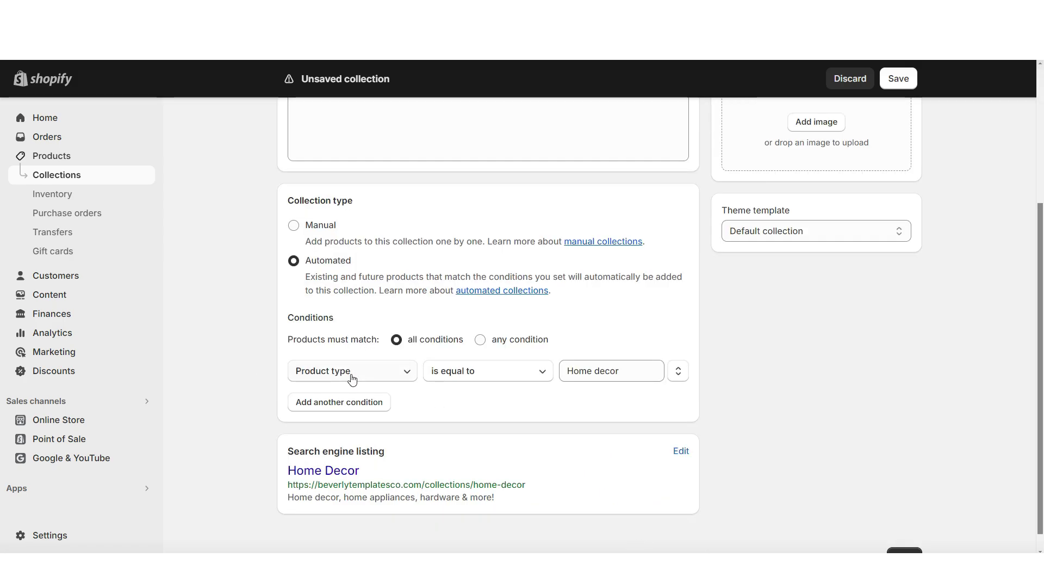
# Glance at the products list, then save the Home Decor collection
pyautogui.click(52, 156)
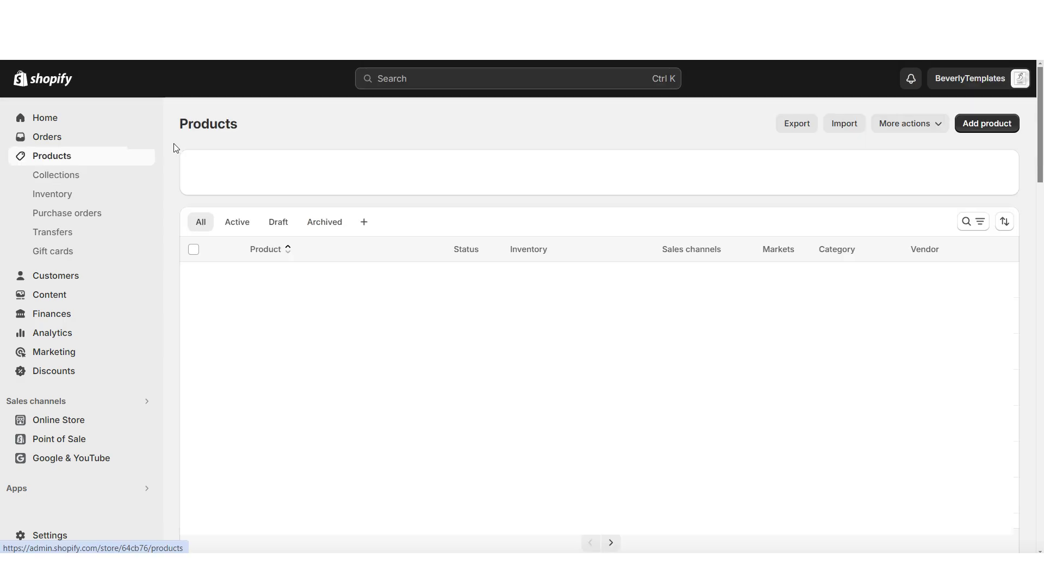
pyautogui.click(978, 125)
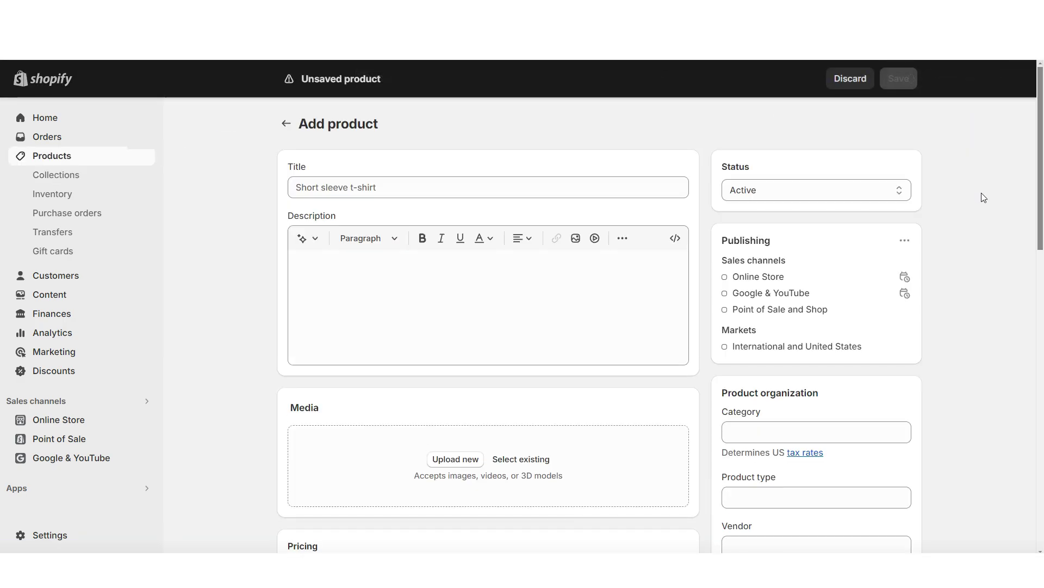
pyautogui.scroll(-4, 983, 197)
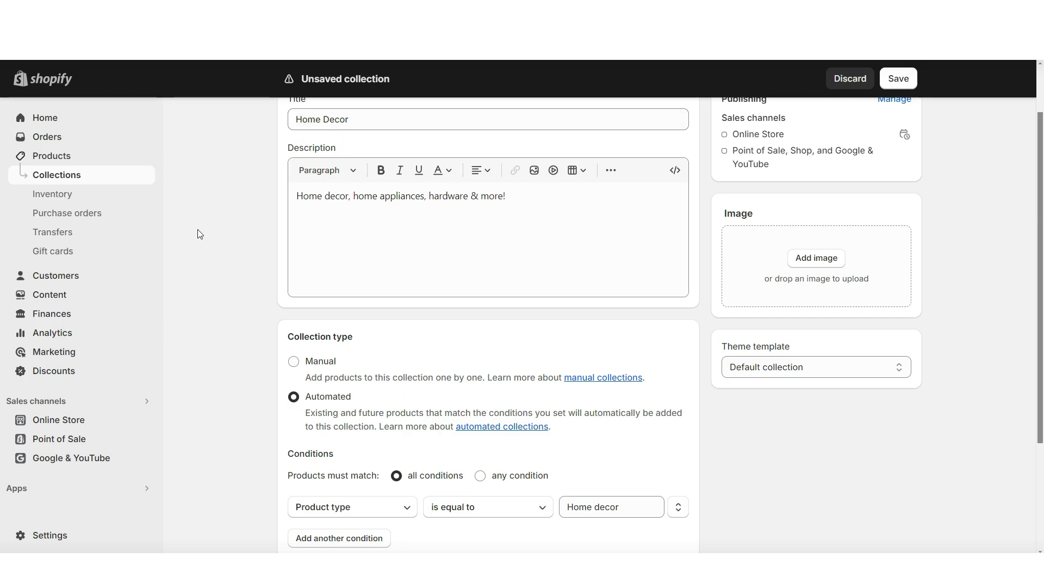
pyautogui.click(898, 78)
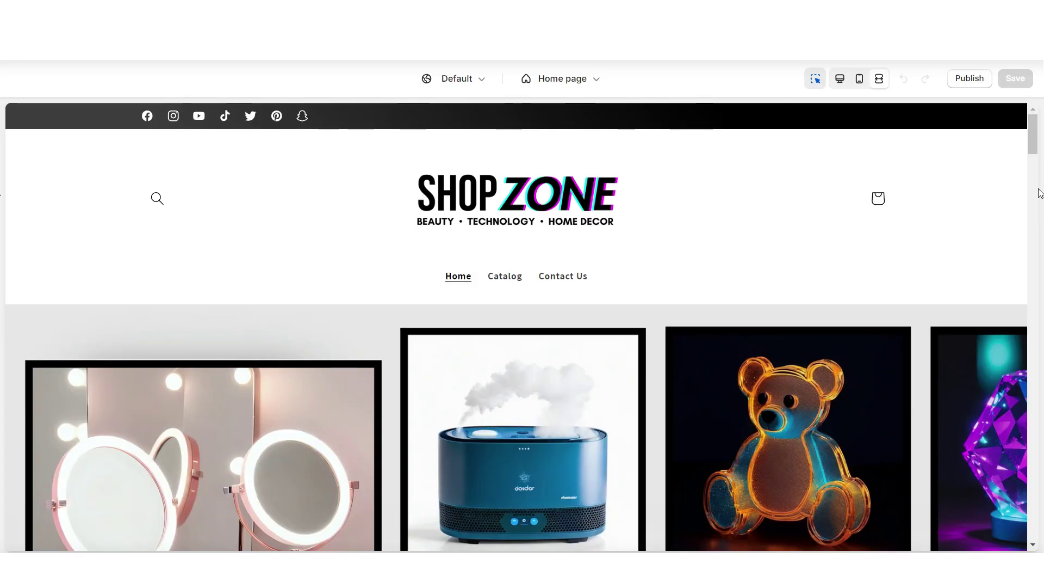
# Add a Collection list section to the home page headed 'SHOP OUR CATEGORIES'
pyautogui.scroll(-5, 1023, 194)
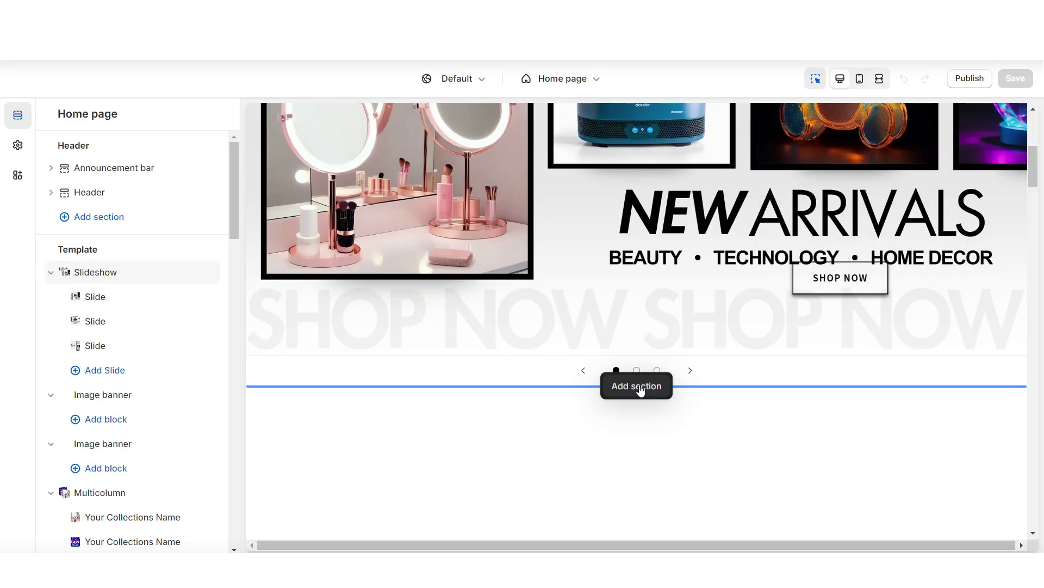
pyautogui.click(636, 385)
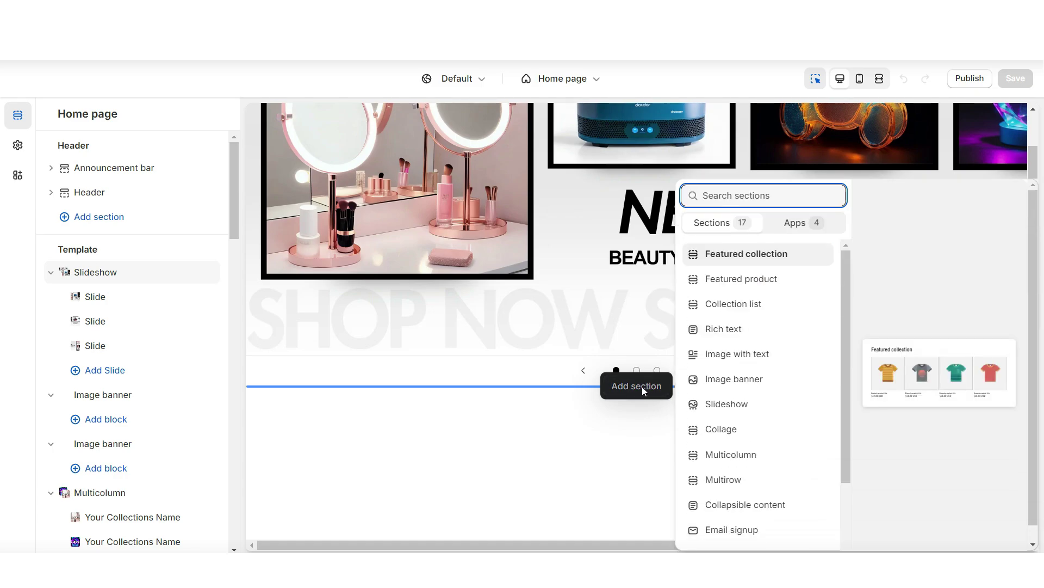
pyautogui.click(724, 305)
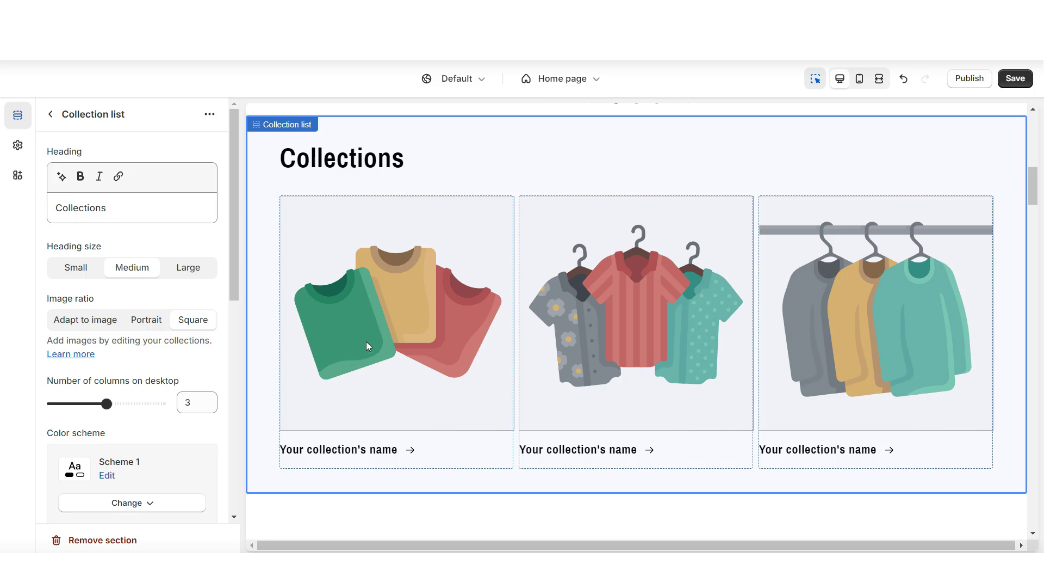
pyautogui.doubleClick(81, 207)
pyautogui.rightClick(86, 212)
pyautogui.click(103, 300)
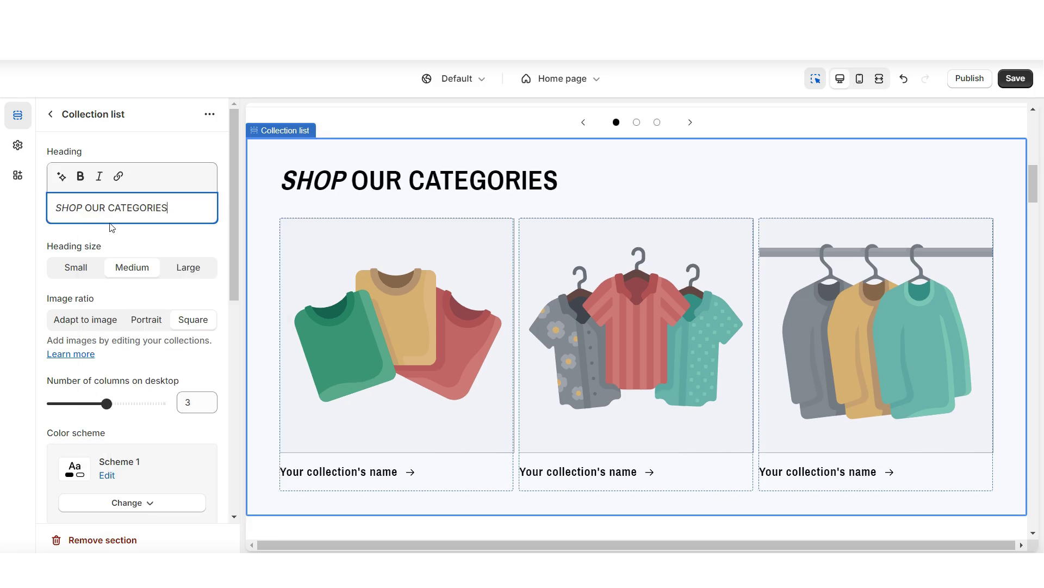
# Show Home Decor in the first card and enable the View all button
pyautogui.click(306, 294)
pyautogui.click(147, 172)
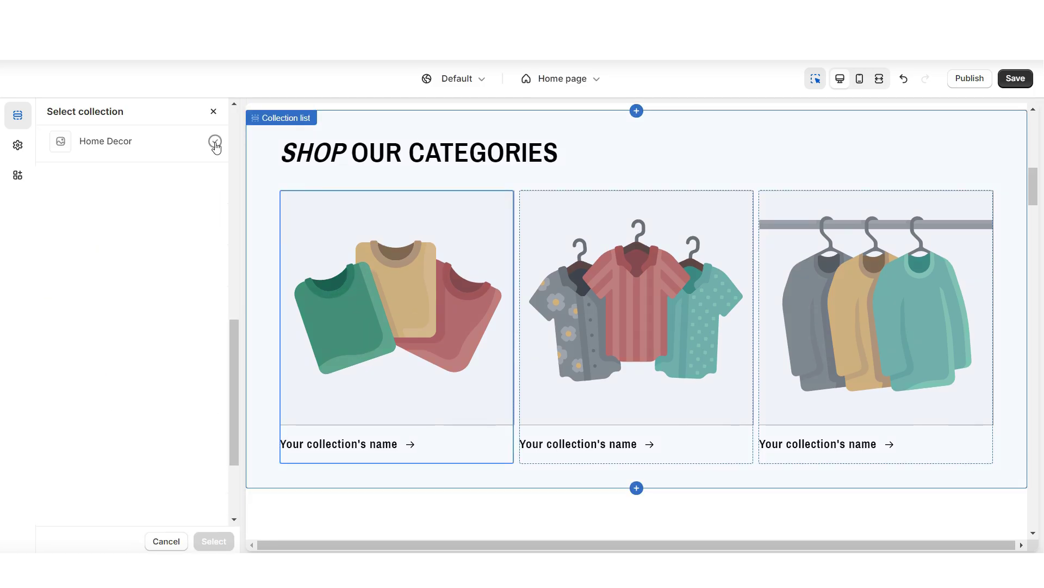
pyautogui.click(215, 143)
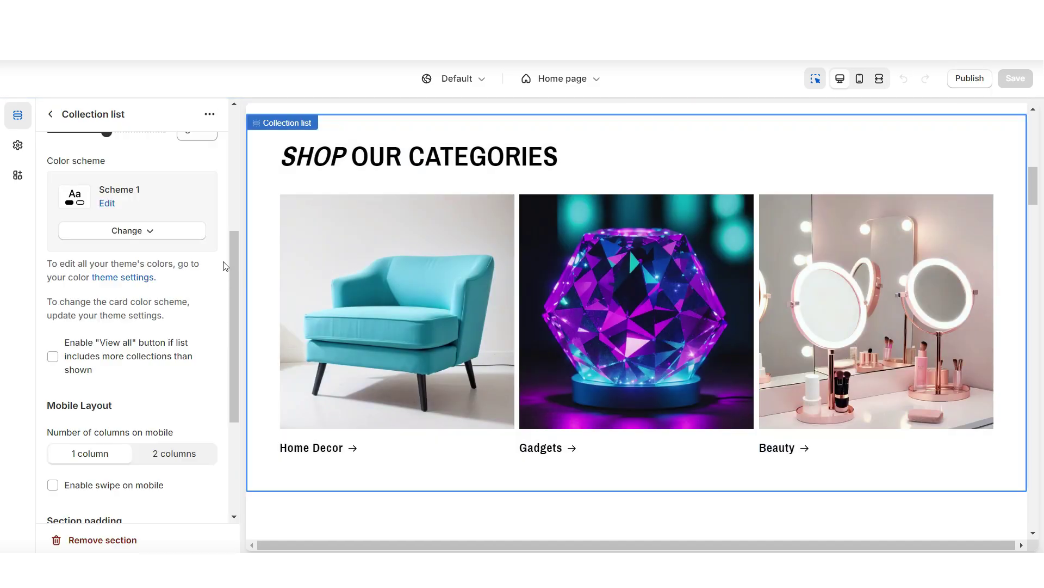
pyautogui.click(52, 357)
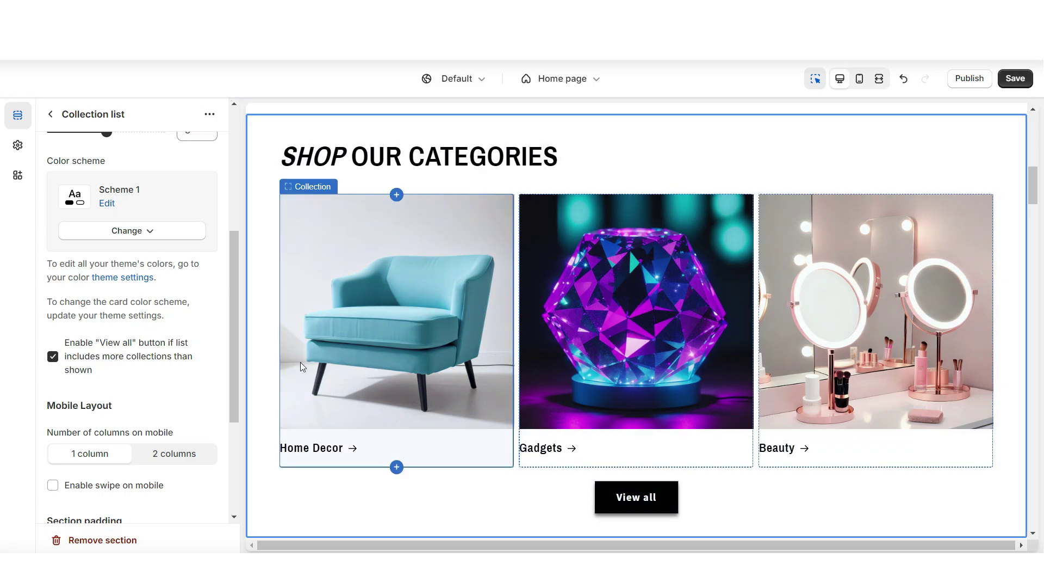
pyautogui.click(879, 78)
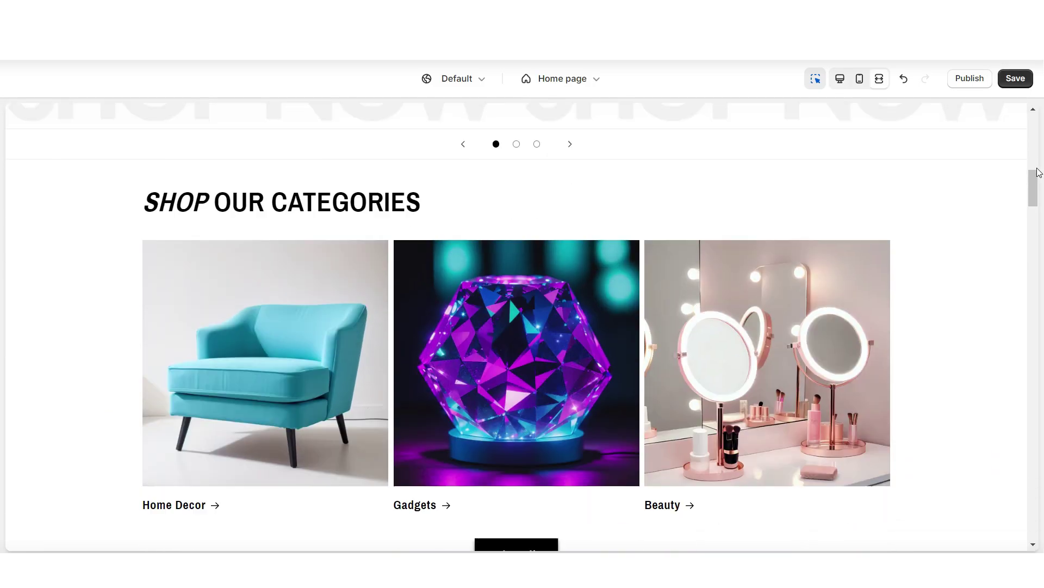
# Test the Home Decor card and View all links in the preview, returning to the home page each time
pyautogui.scroll(-1, 1039, 173)
pyautogui.click(223, 300)
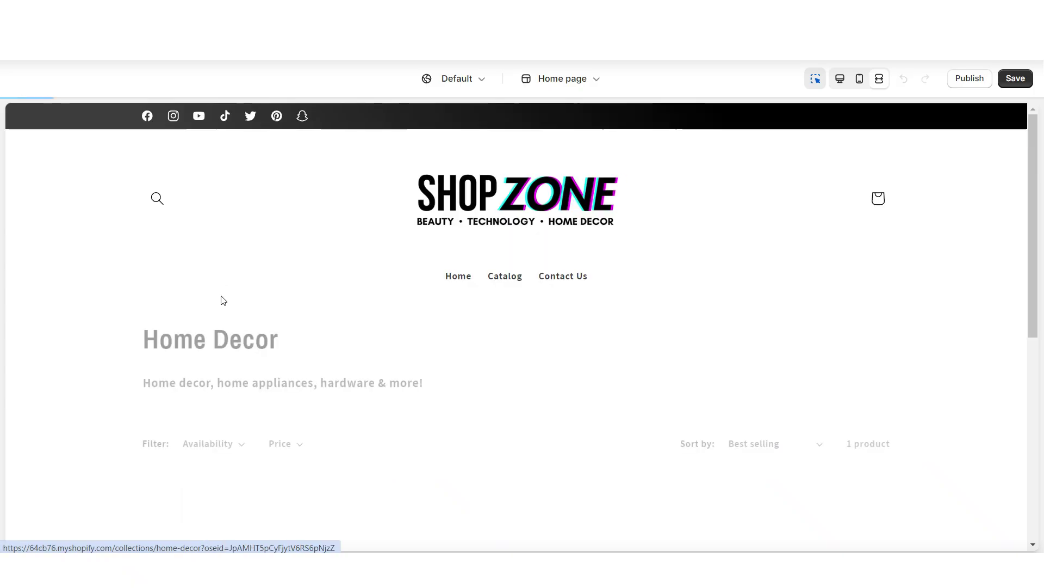
pyautogui.moveTo(1033, 331); pyautogui.dragTo(1034, 411)
pyautogui.hotkey('alt', 'Left')
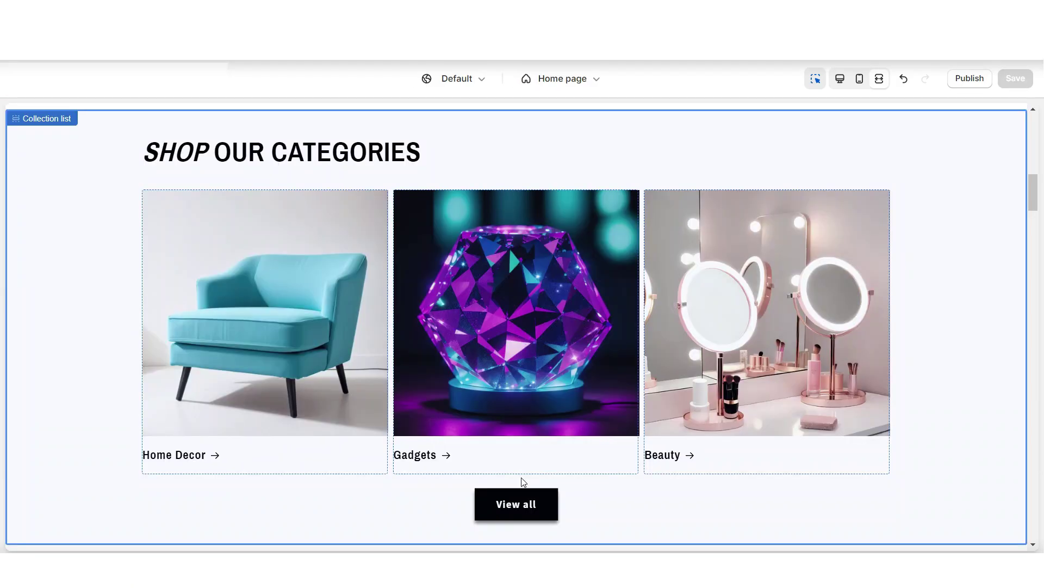
pyautogui.click(528, 504)
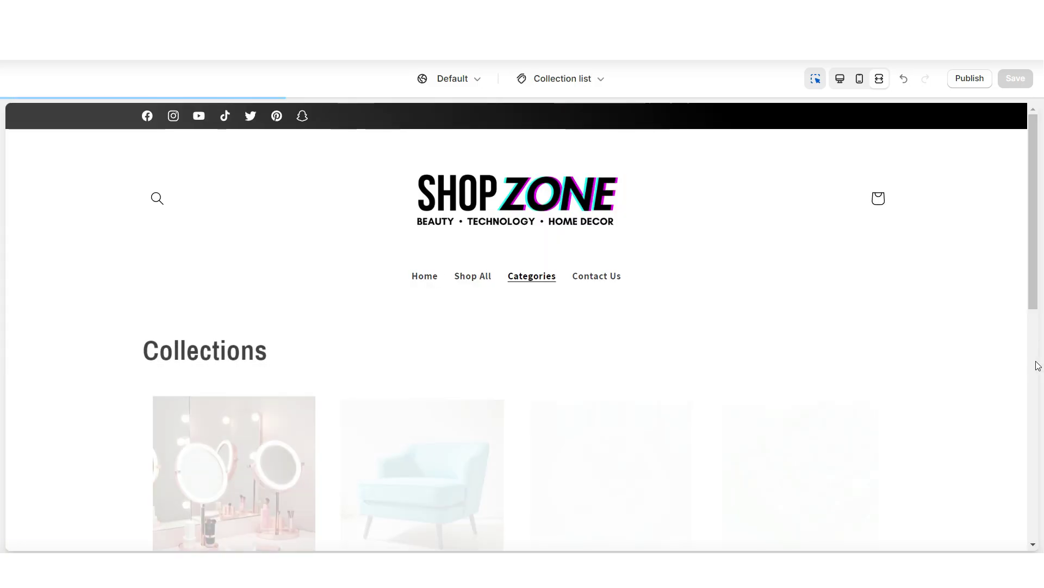
pyautogui.scroll(-5, 1035, 366)
pyautogui.hotkey('alt', 'Left')
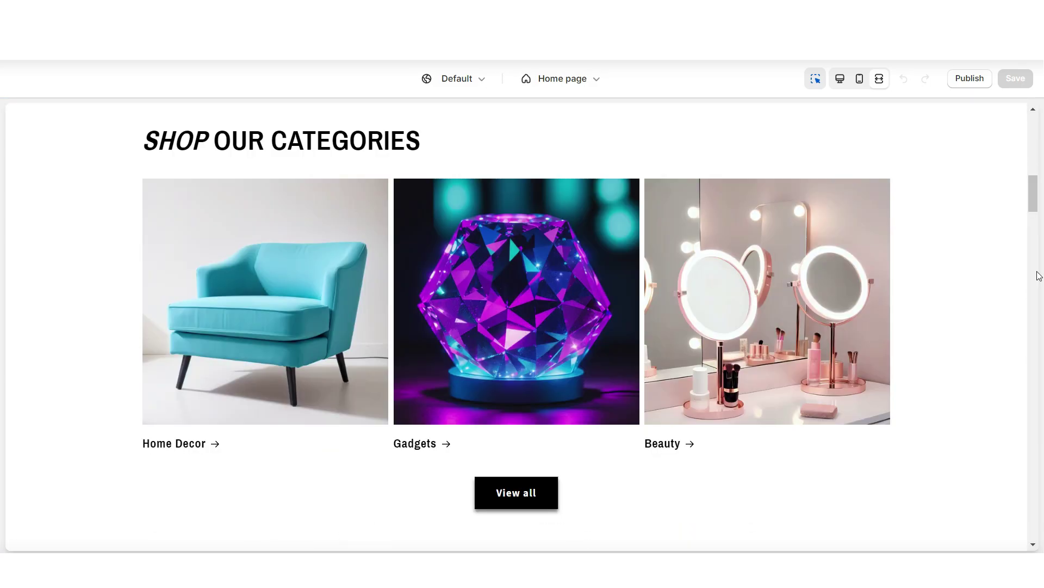
pyautogui.scroll(10, 1039, 276)
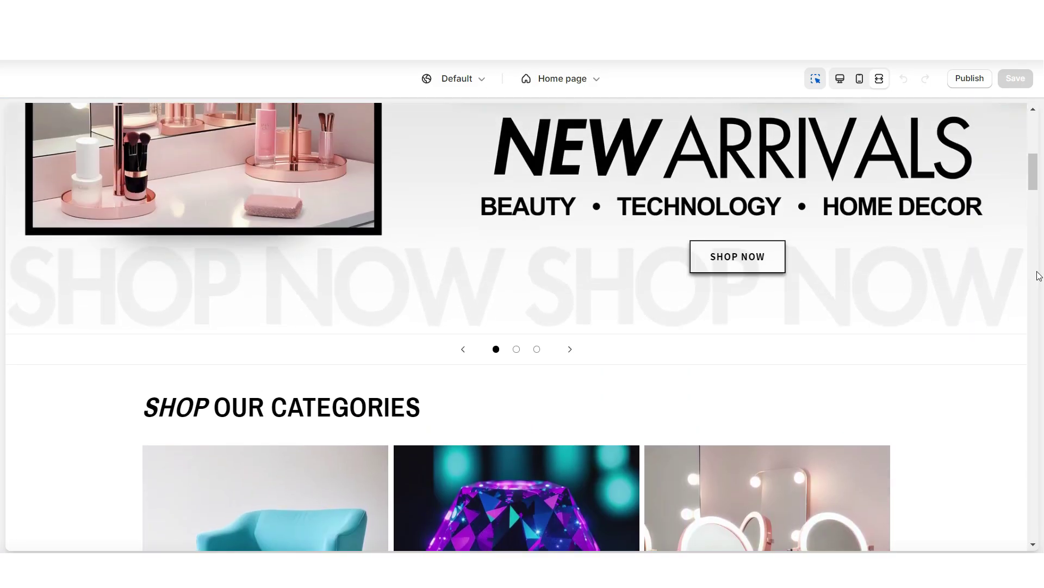
pyautogui.scroll(-5, 1037, 275)
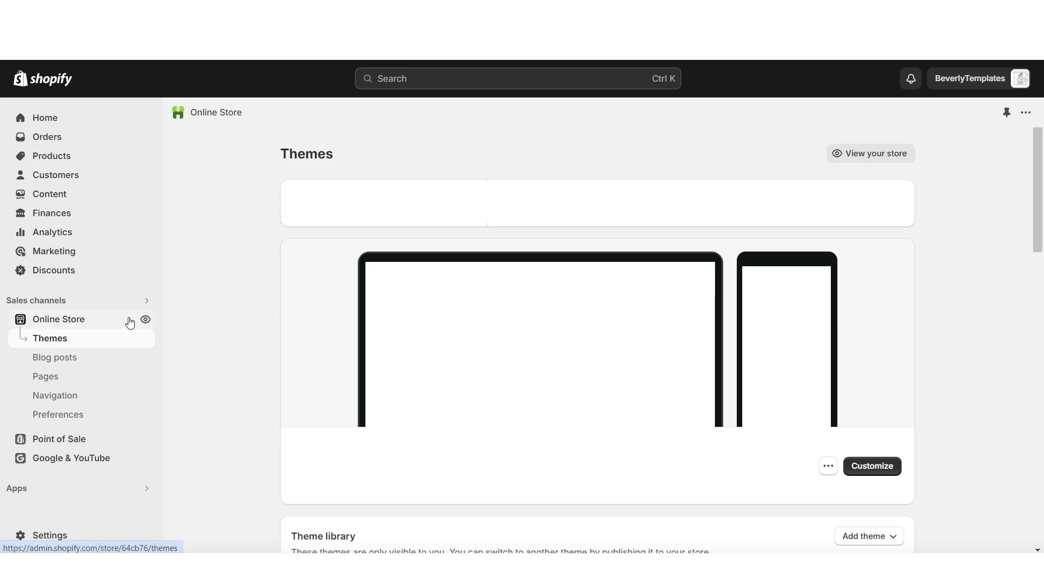
# Add a 'Categories' main-menu item linked to all collections and move it to second place
pyautogui.click(116, 398)
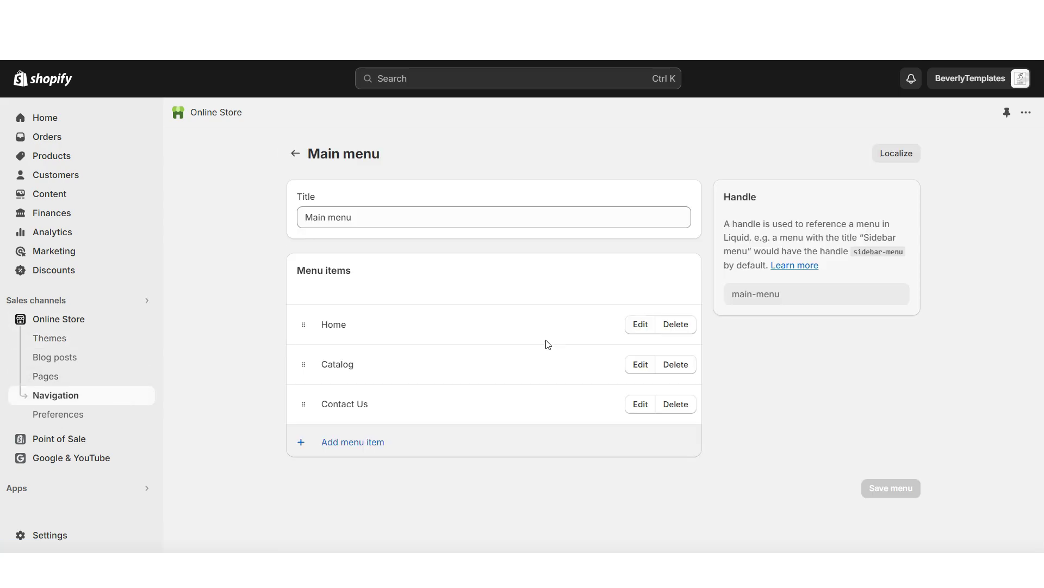
pyautogui.click(354, 441)
pyautogui.click(889, 204)
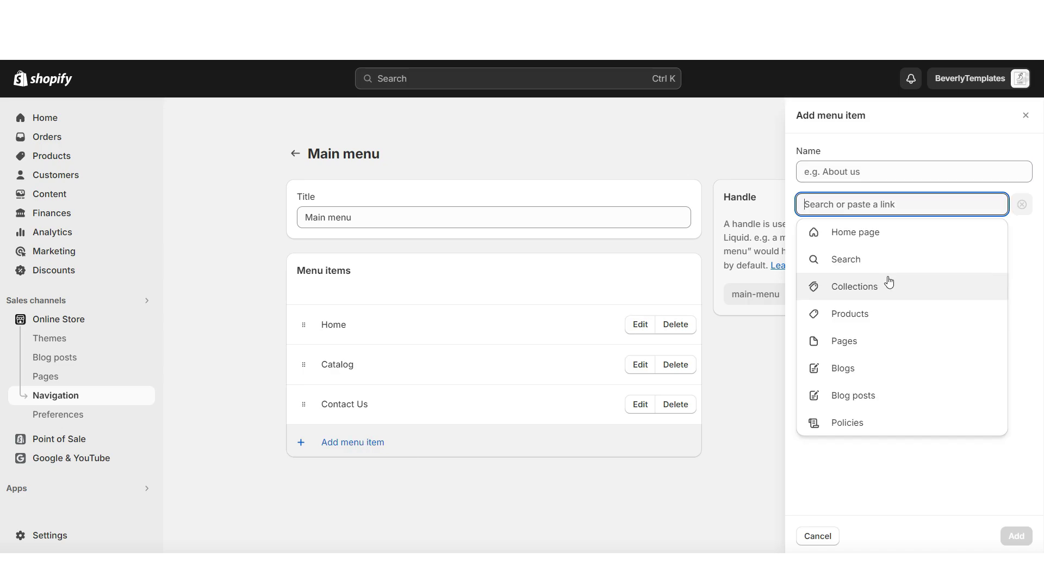
pyautogui.click(882, 285)
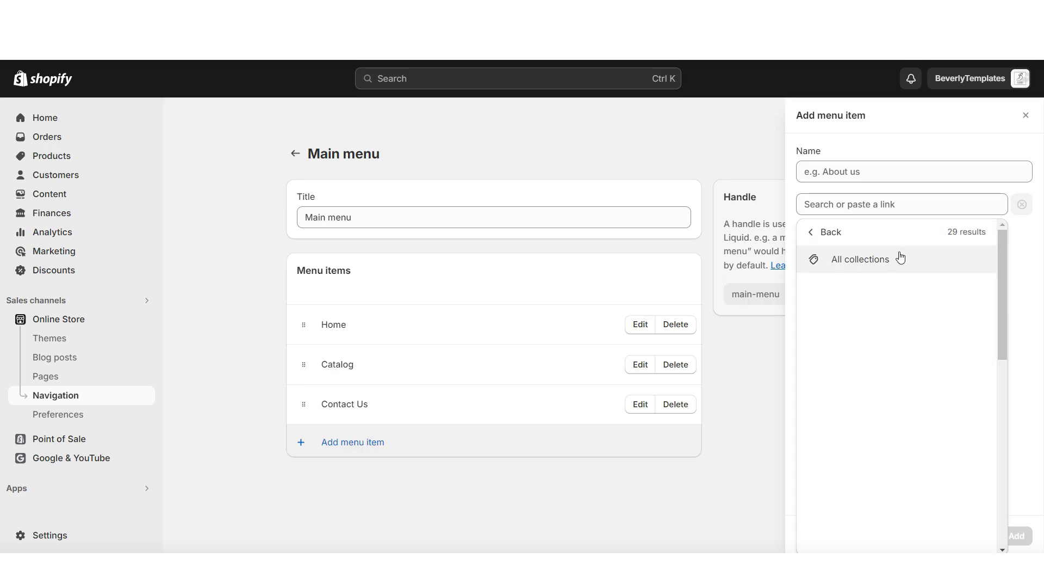
pyautogui.click(878, 260)
pyautogui.write('Categories')
pyautogui.press('Return')
pyautogui.moveTo(307, 438); pyautogui.dragTo(305, 382)
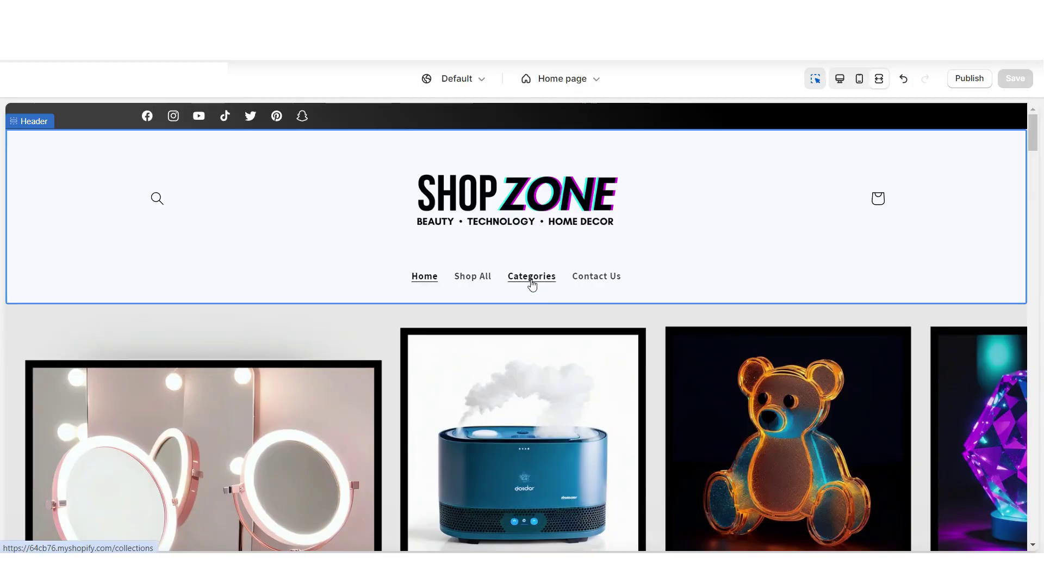
# Open the Categories page in the preview and scroll through its four collection images
pyautogui.click(532, 276)
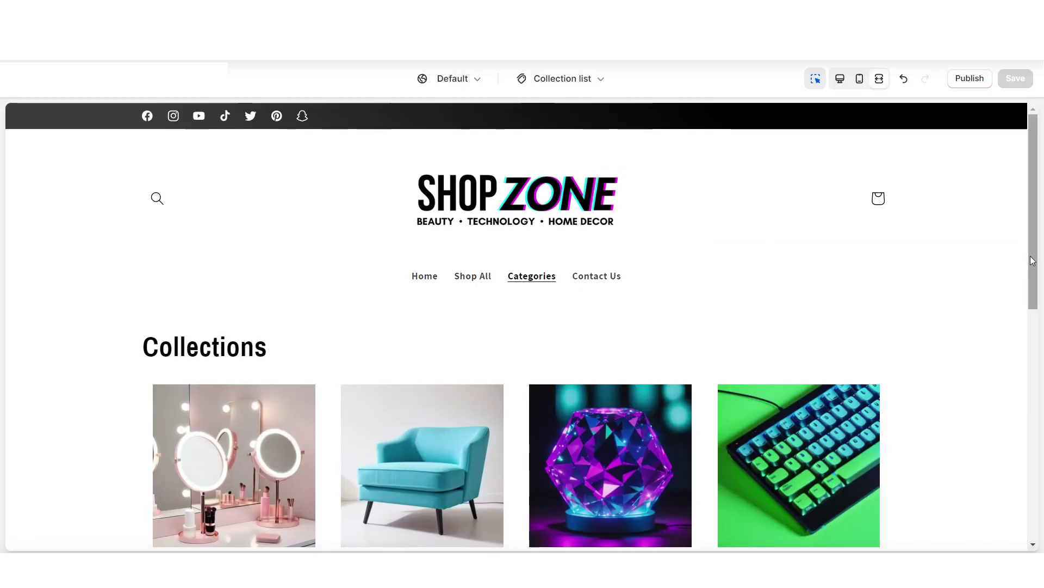
pyautogui.scroll(-2, 1033, 260)
pyautogui.scroll(-6, 1033, 260)
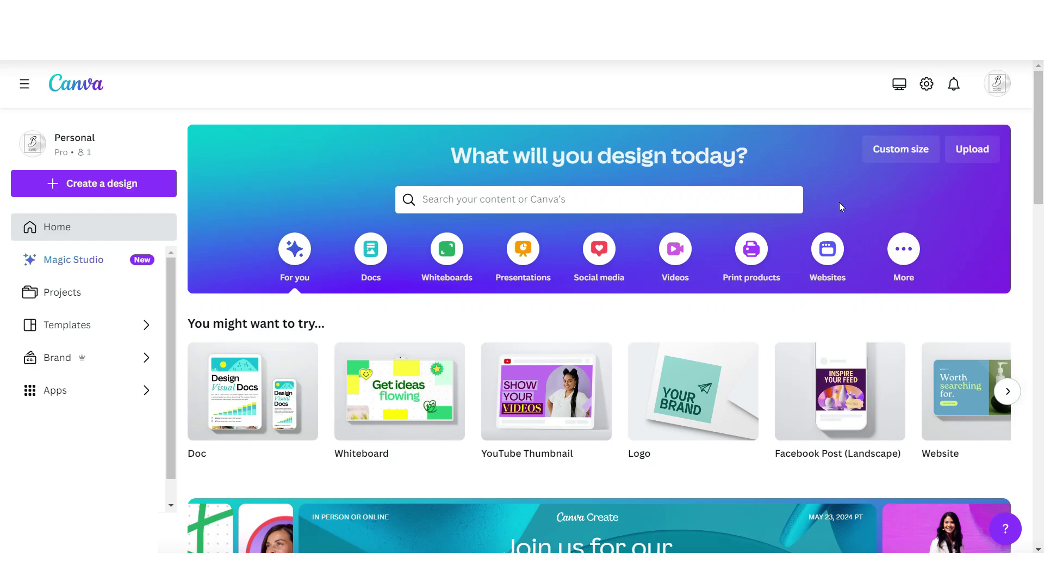
# Create a 1179×1473 px custom design with the mirror photo filling the page
pyautogui.click(878, 153)
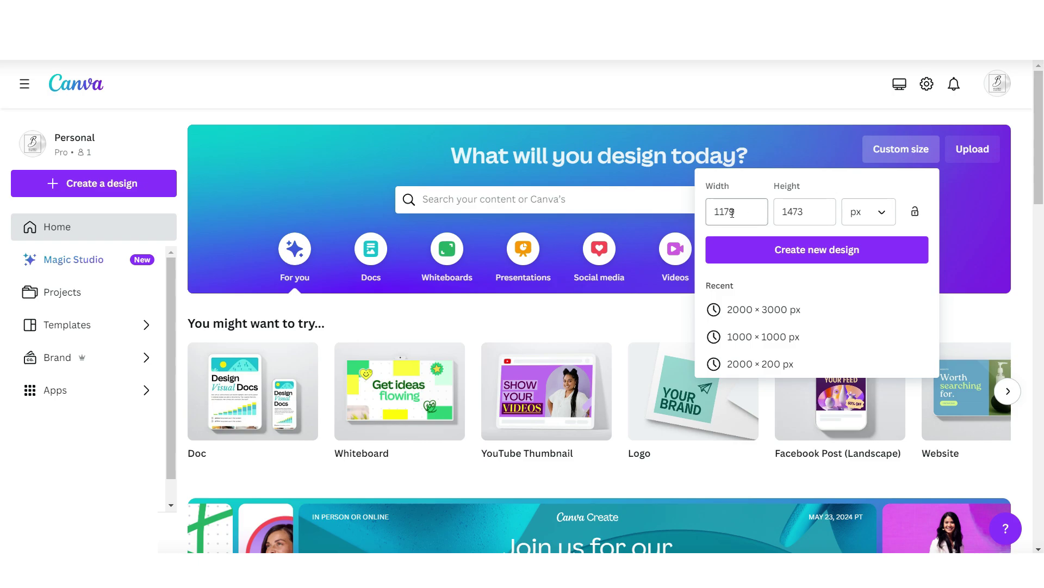
pyautogui.click(817, 249)
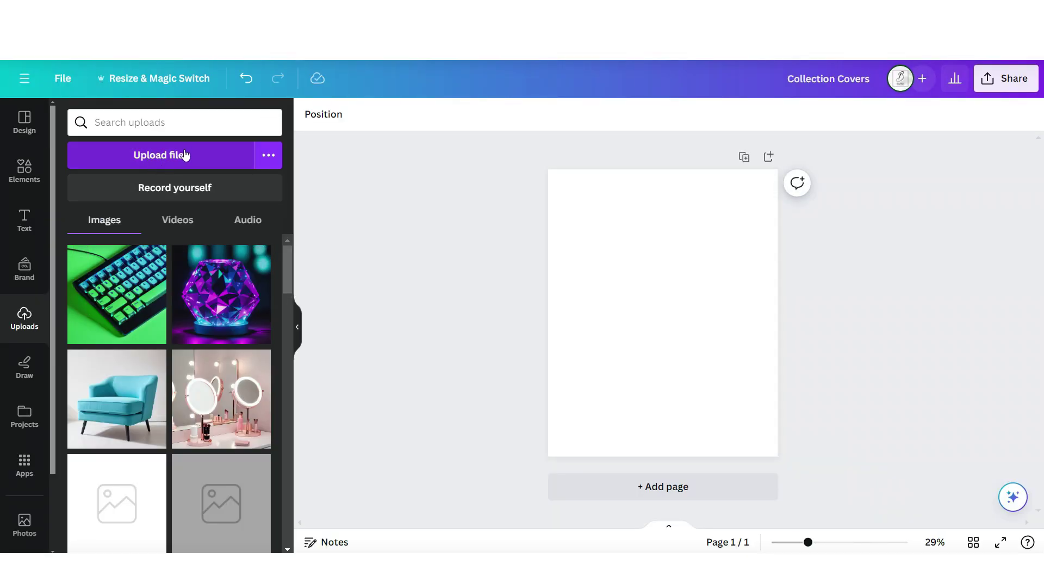
pyautogui.click(218, 376)
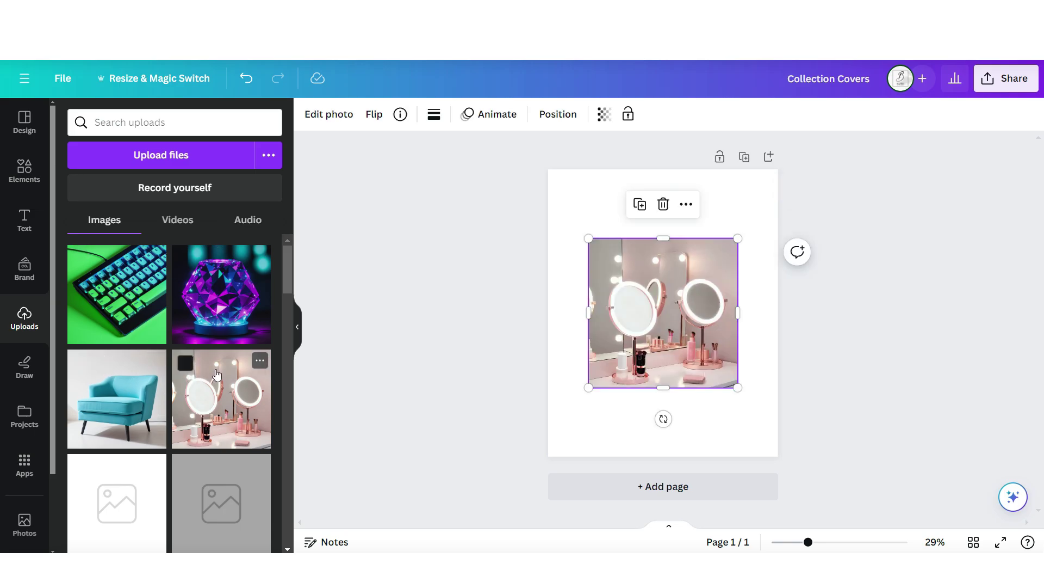
pyautogui.moveTo(675, 361); pyautogui.dragTo(577, 435)
# Add 'BEAUTY' text with a Lift effect plus 'ALL THINGS' text, then download the cover
pyautogui.click(25, 220)
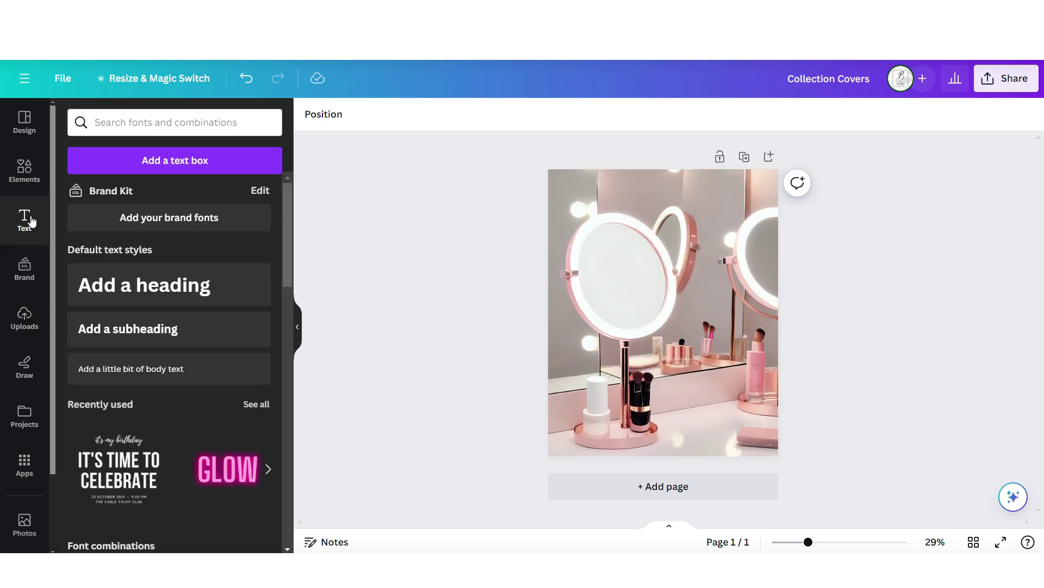
pyautogui.click(136, 373)
pyautogui.write('BEAUTY')
pyautogui.click(740, 311)
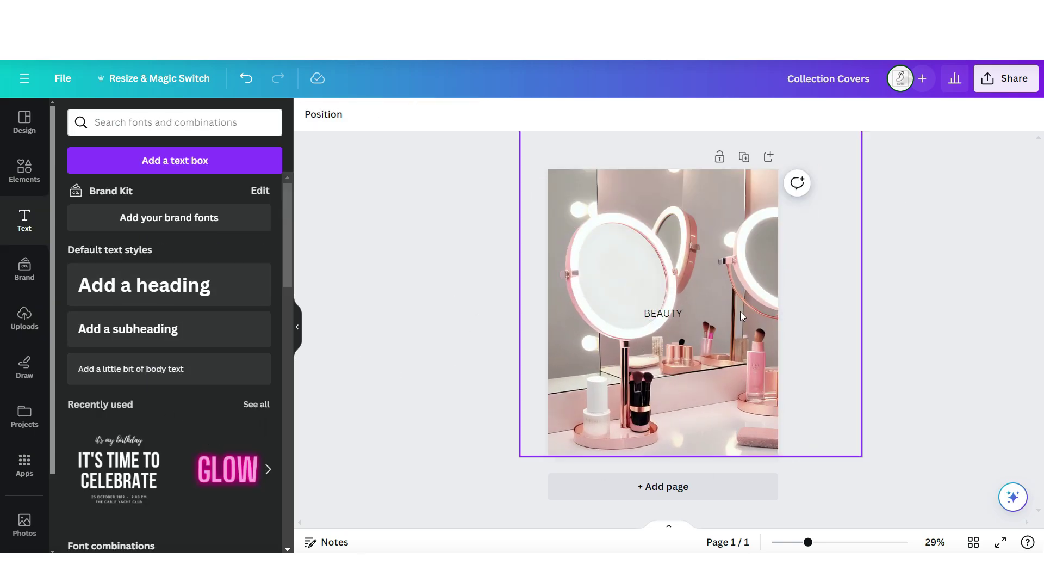
pyautogui.click(738, 114)
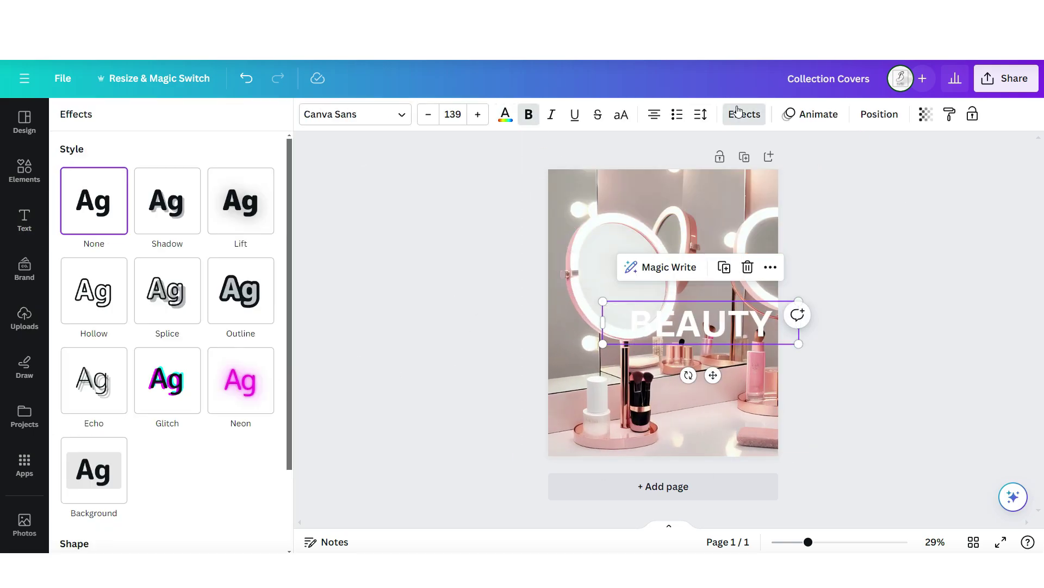
pyautogui.click(241, 200)
pyautogui.moveTo(786, 341); pyautogui.dragTo(809, 343)
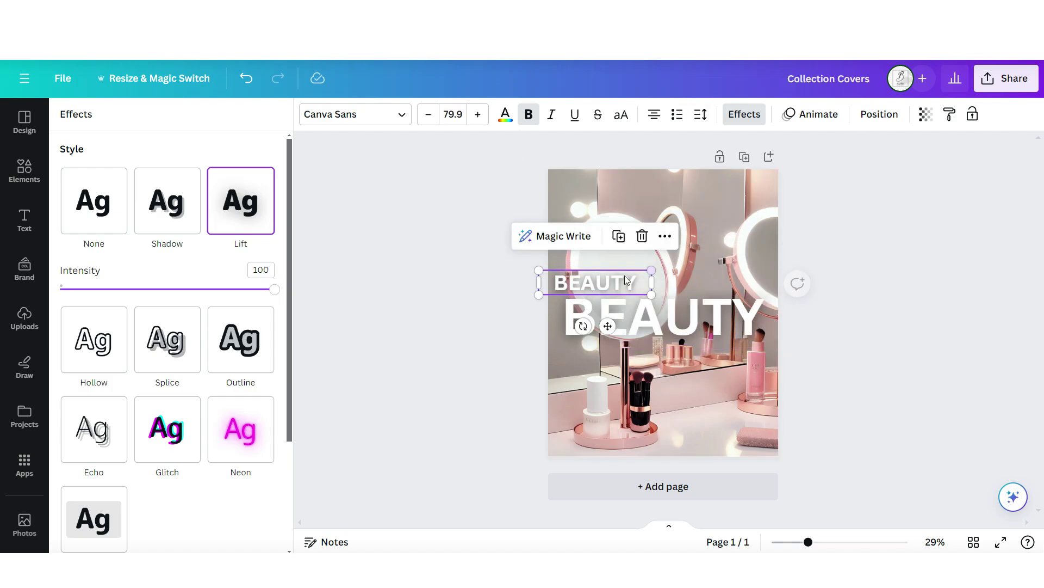
pyautogui.write('ALL THINGS')
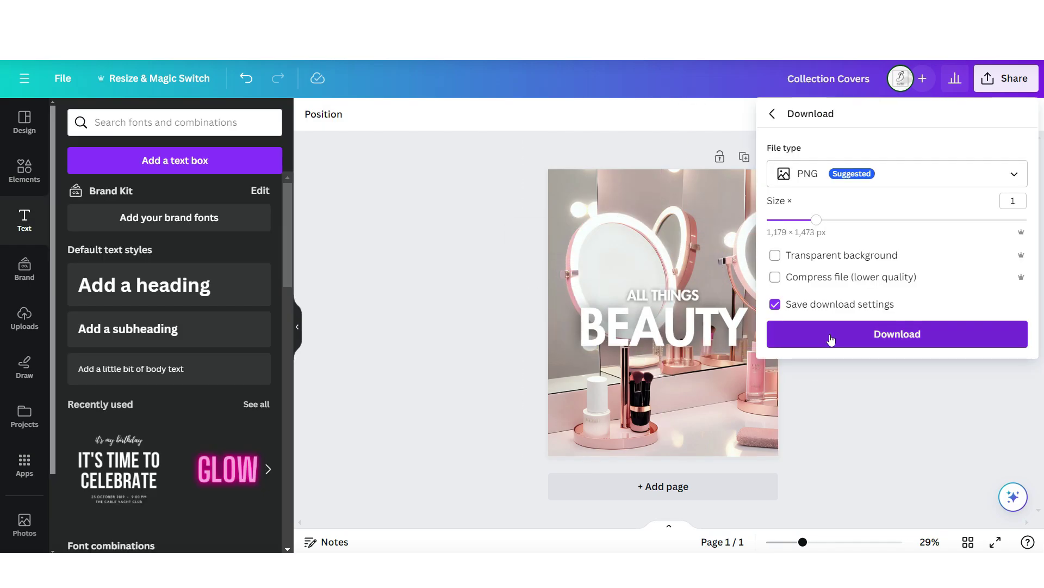
pyautogui.click(839, 332)
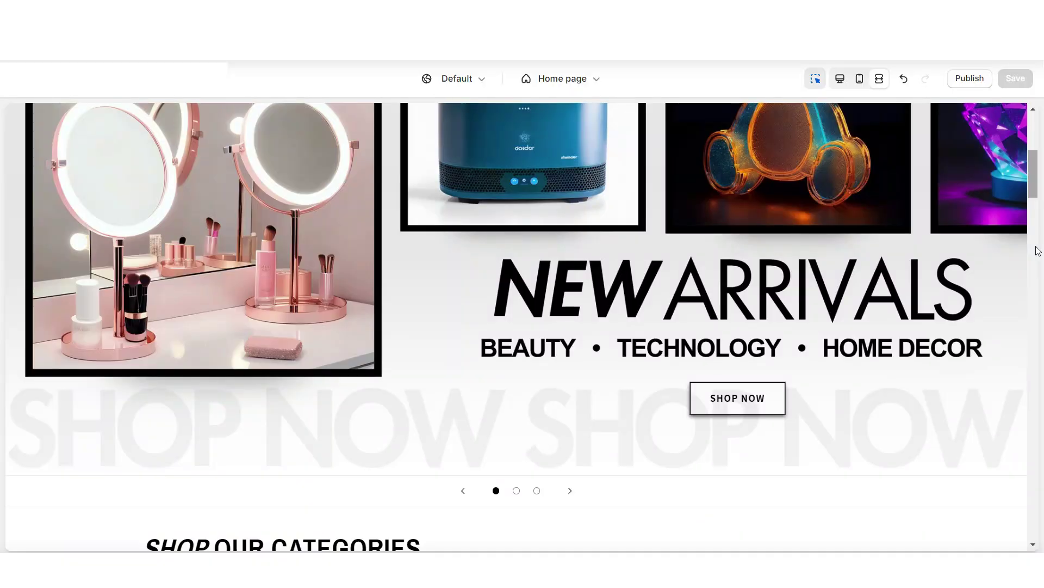
# Scroll to Shop Our Categories and open the full collections list via View All Categories
pyautogui.scroll(-4, 1038, 251)
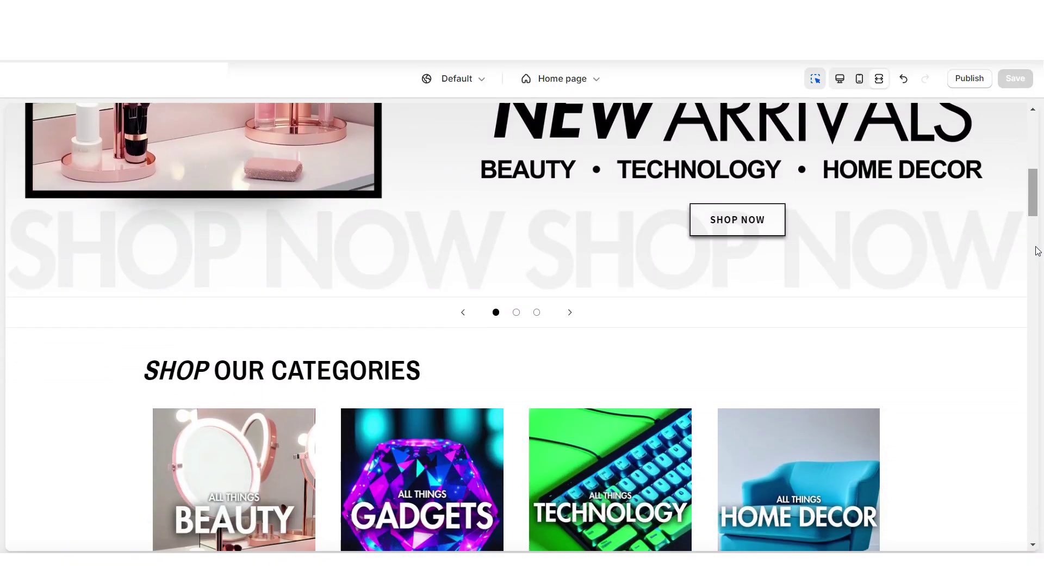
pyautogui.scroll(-1, 1038, 250)
pyautogui.scroll(-3, 1034, 271)
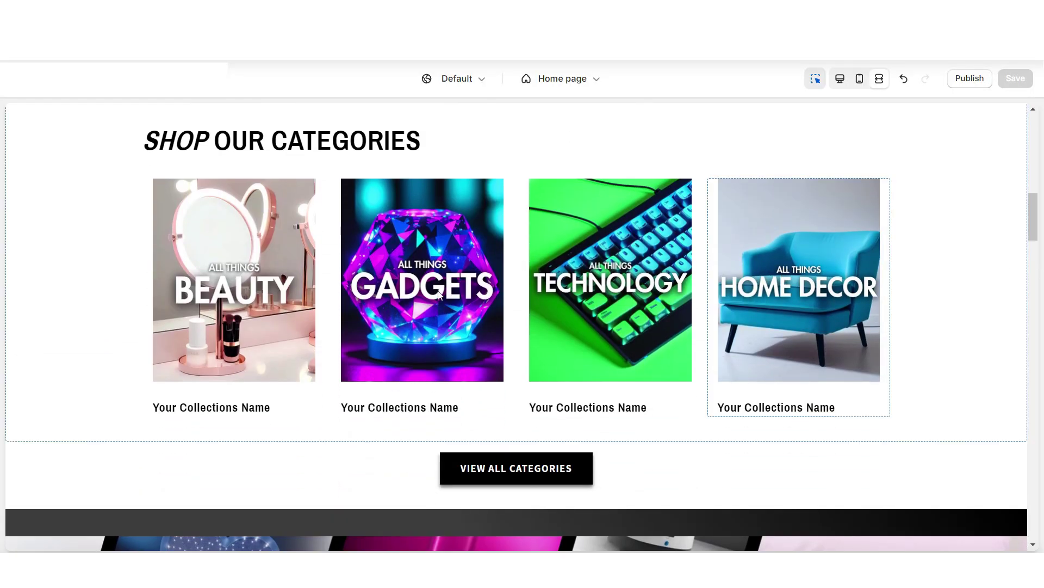
pyautogui.click(569, 469)
pyautogui.scroll(-3, 569, 468)
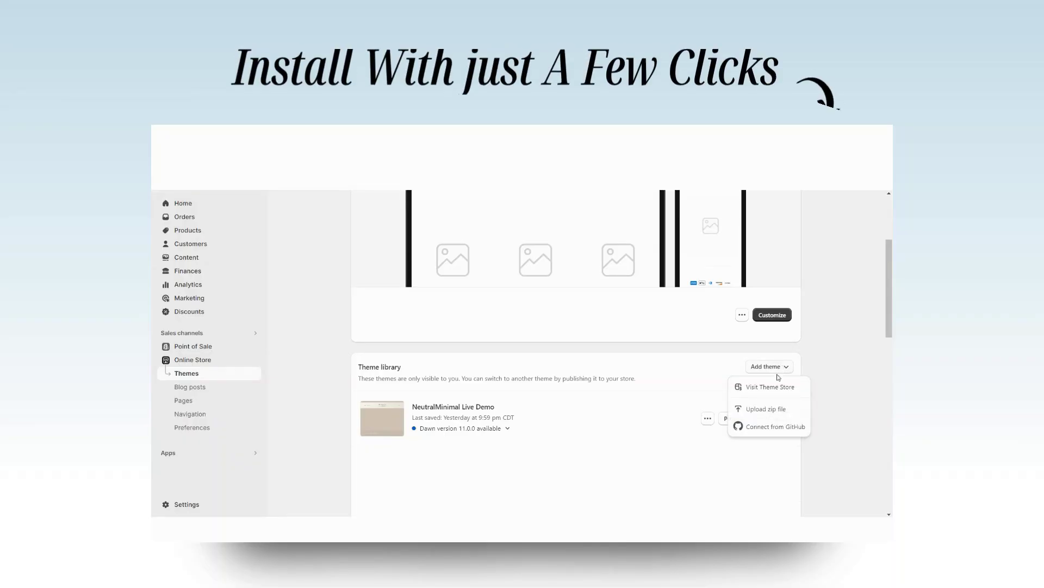
# Upload ShopifyThemeTemplate.zip as a new theme
pyautogui.click(763, 404)
pyautogui.click(523, 351)
pyautogui.click(366, 230)
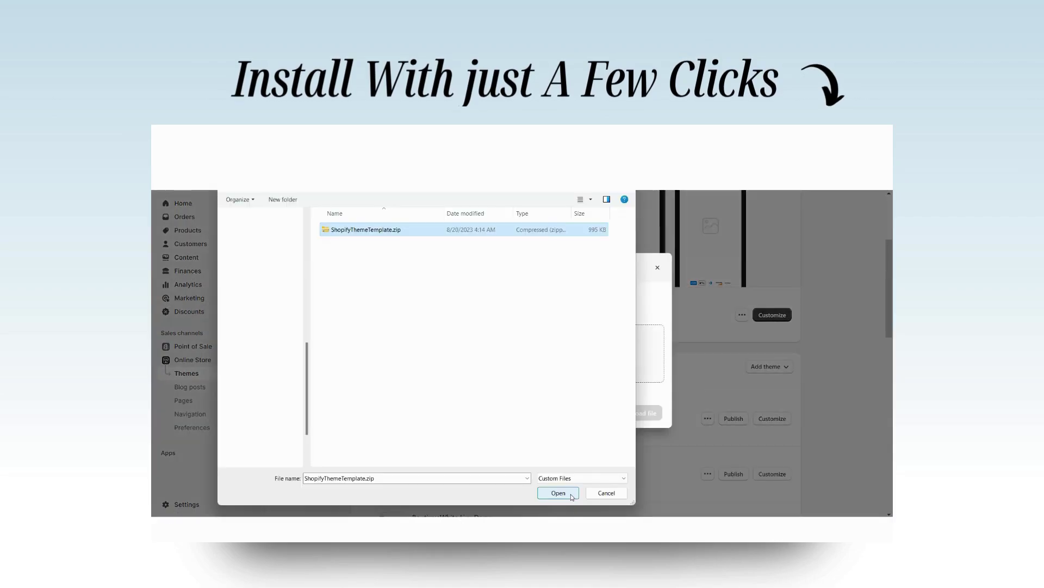
pyautogui.click(572, 495)
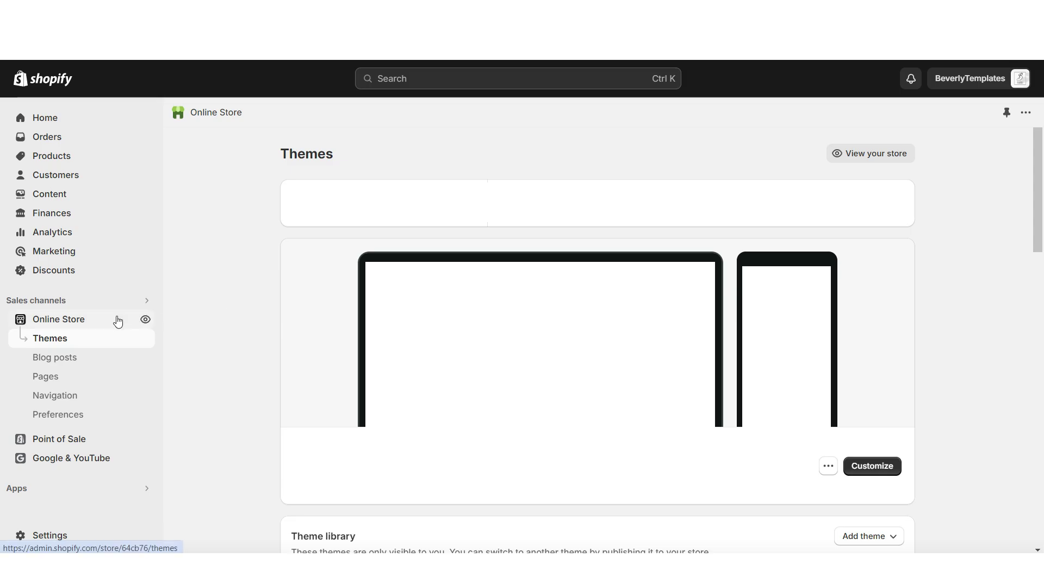
# Create a new store page titled CATEGORIES
pyautogui.click(129, 384)
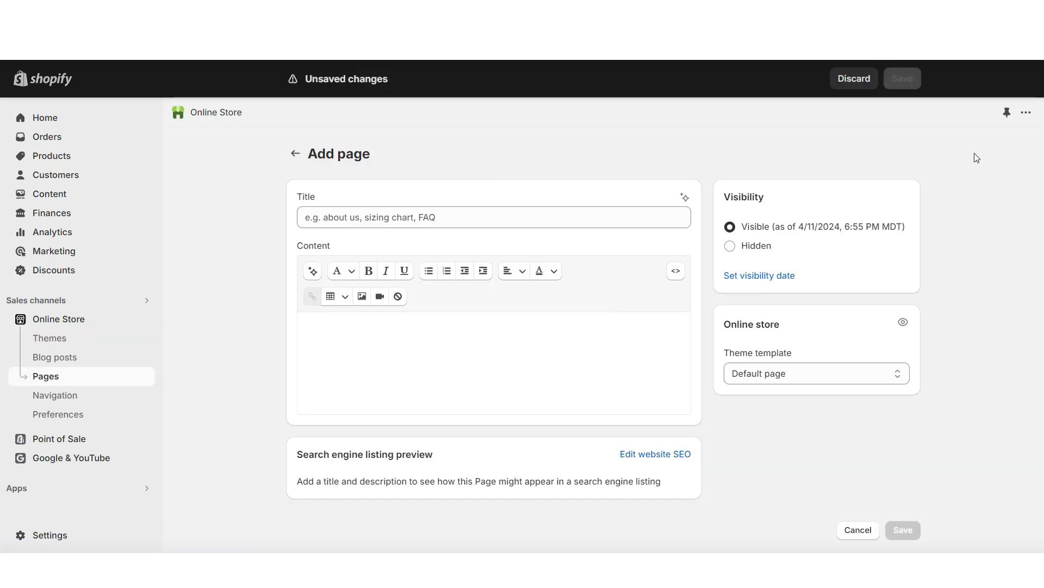
pyautogui.click(552, 227)
pyautogui.write('CATE')
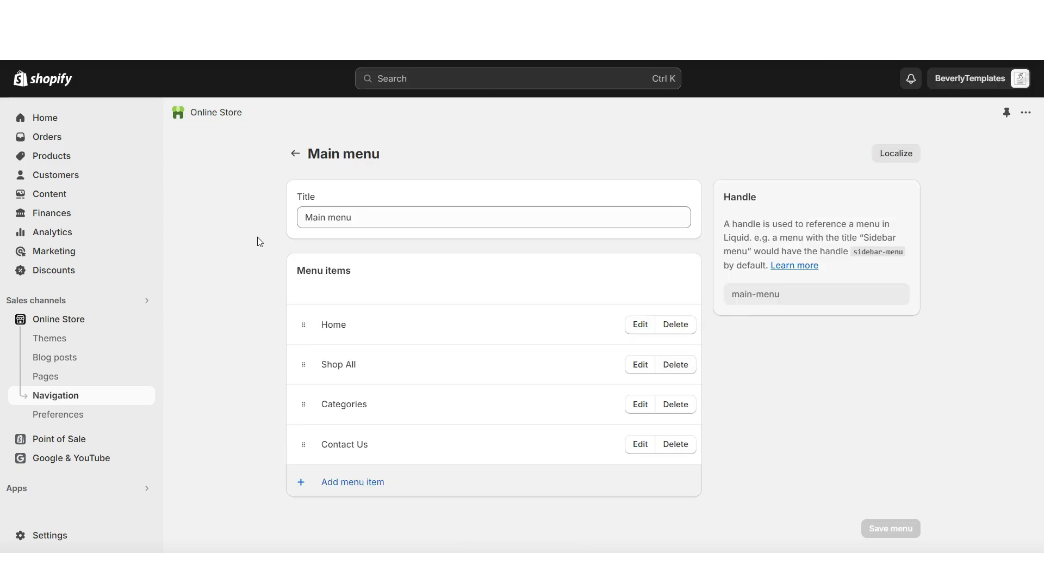
# Add a main-menu item linked to the CATEGORIES page and place it right after Shop All
pyautogui.click(338, 483)
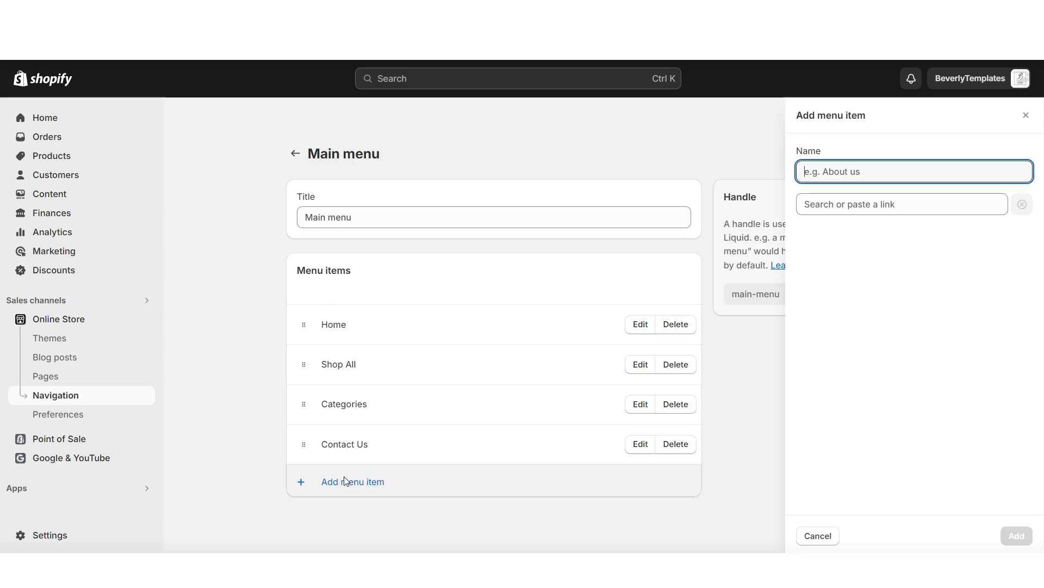
pyautogui.click(850, 203)
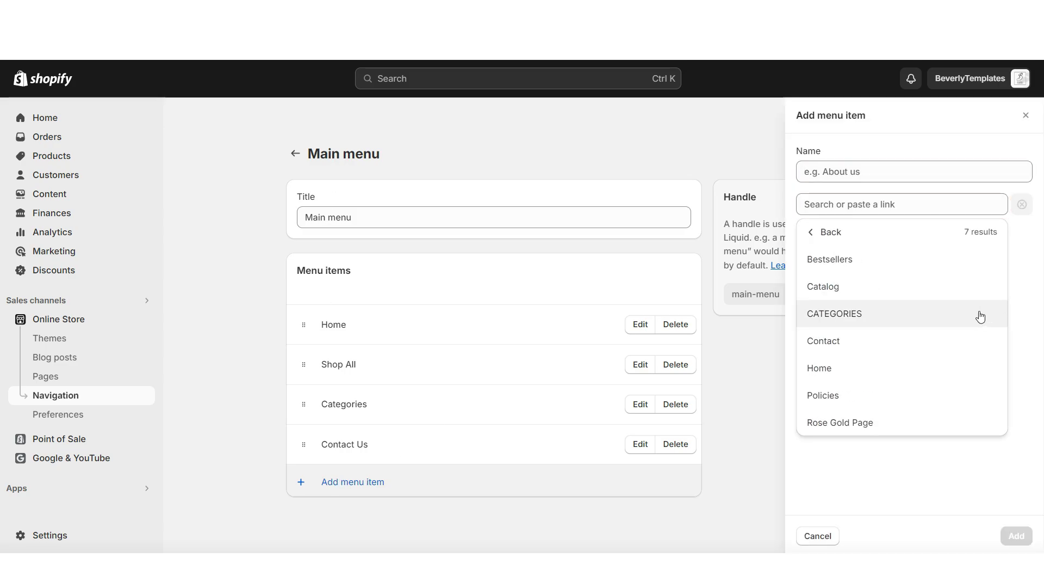
pyautogui.click(980, 316)
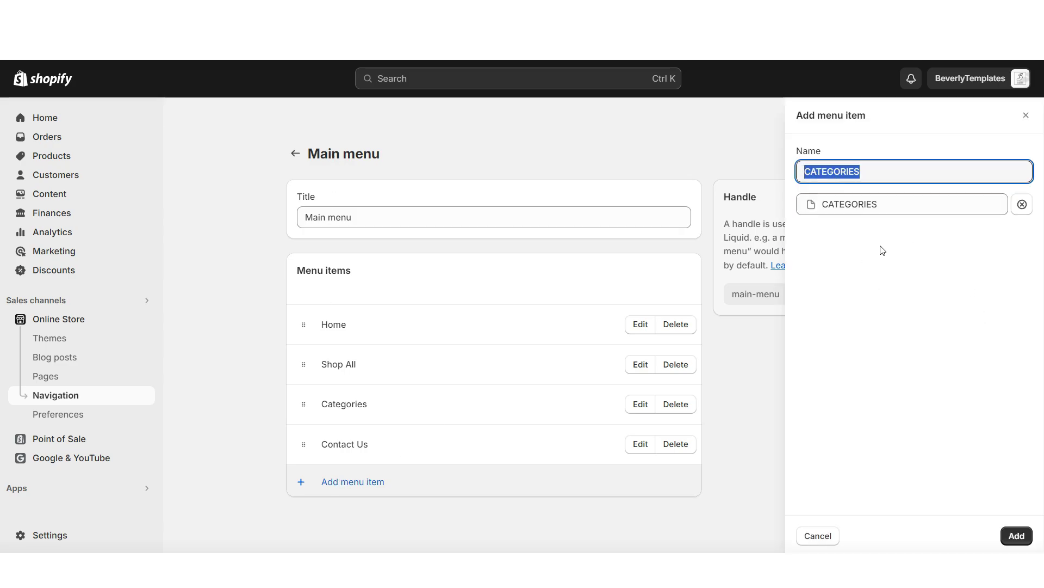
pyautogui.click(1016, 536)
pyautogui.moveTo(296, 481); pyautogui.dragTo(299, 390)
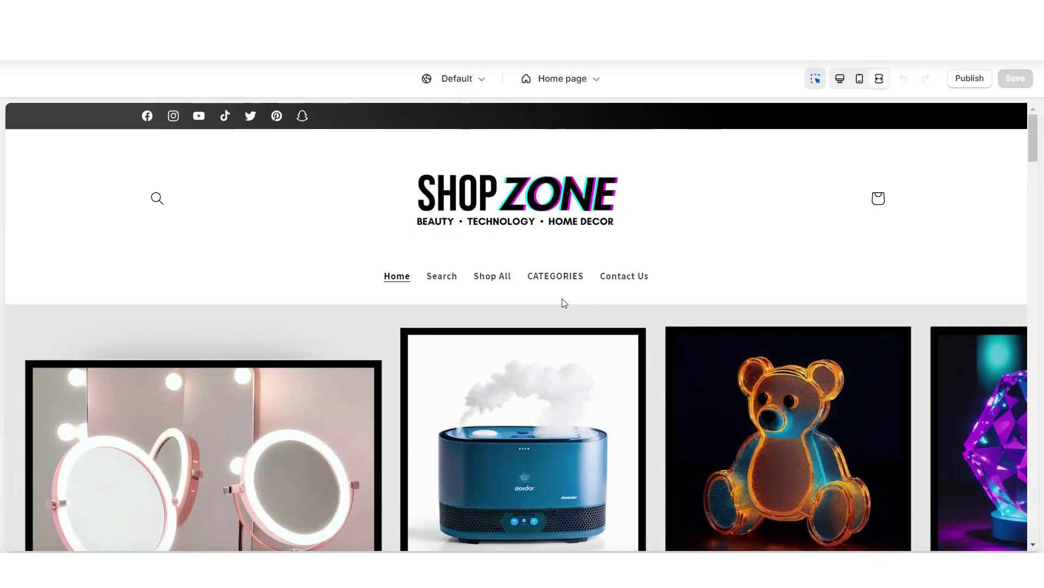
# Open the CATEGORIES page in the editor and hide its default page content section
pyautogui.click(560, 278)
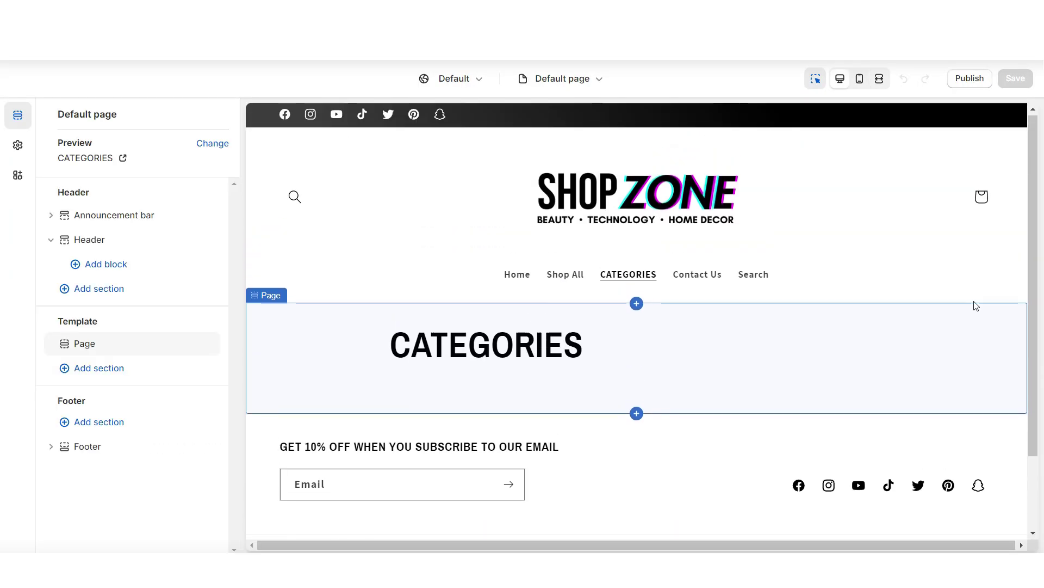
pyautogui.scroll(-2, 984, 337)
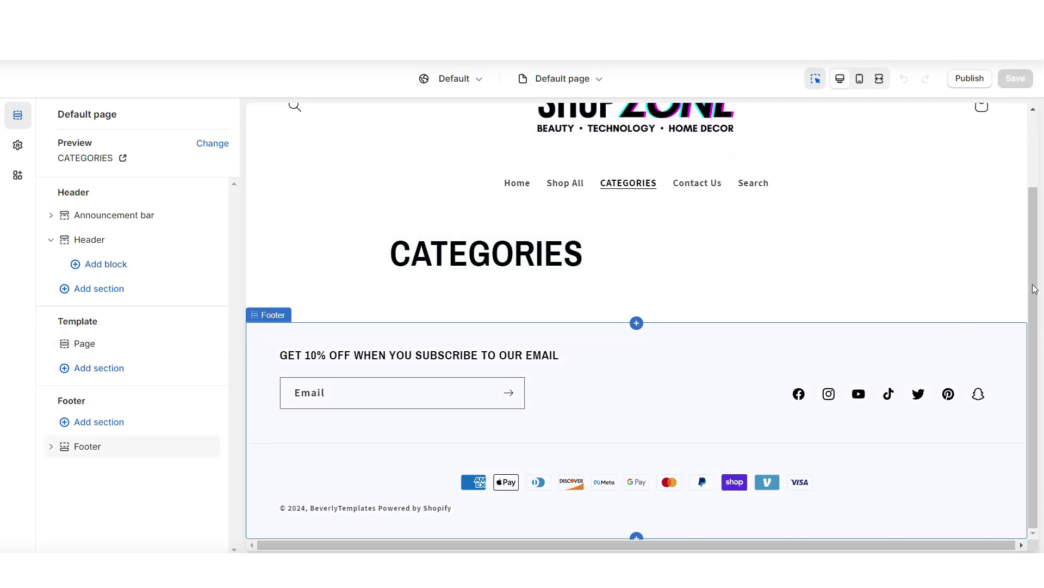
pyautogui.click(511, 296)
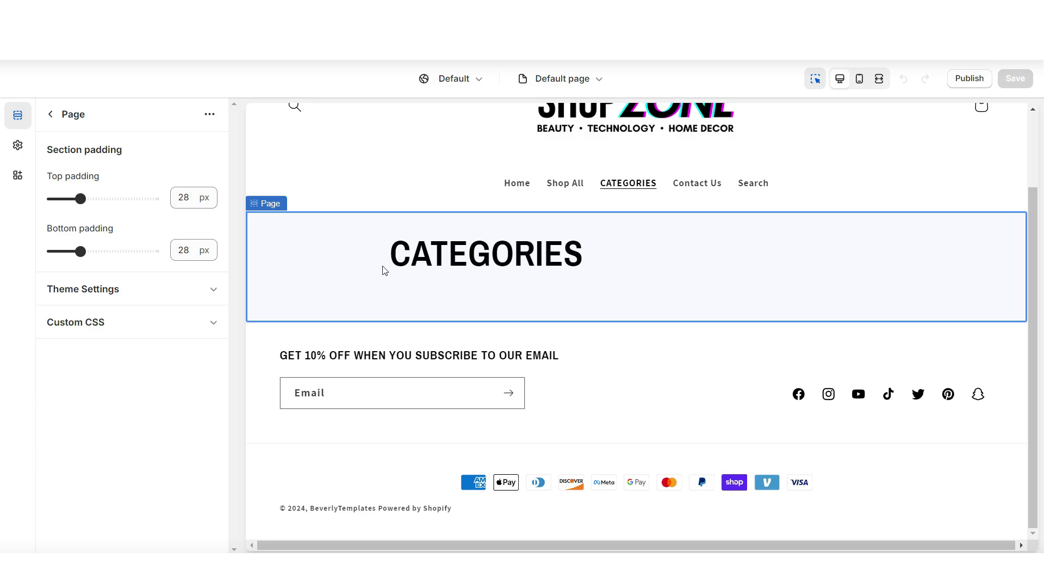
pyautogui.click(209, 114)
pyautogui.click(222, 140)
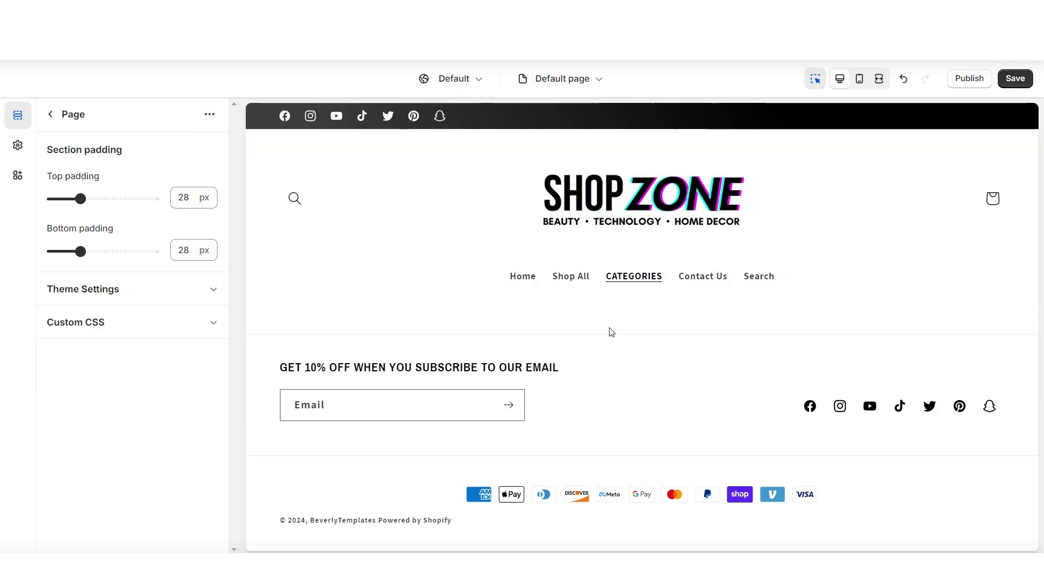
# Add a Rich text section without its text and button blocks, headed BEAUTY
pyautogui.click(99, 368)
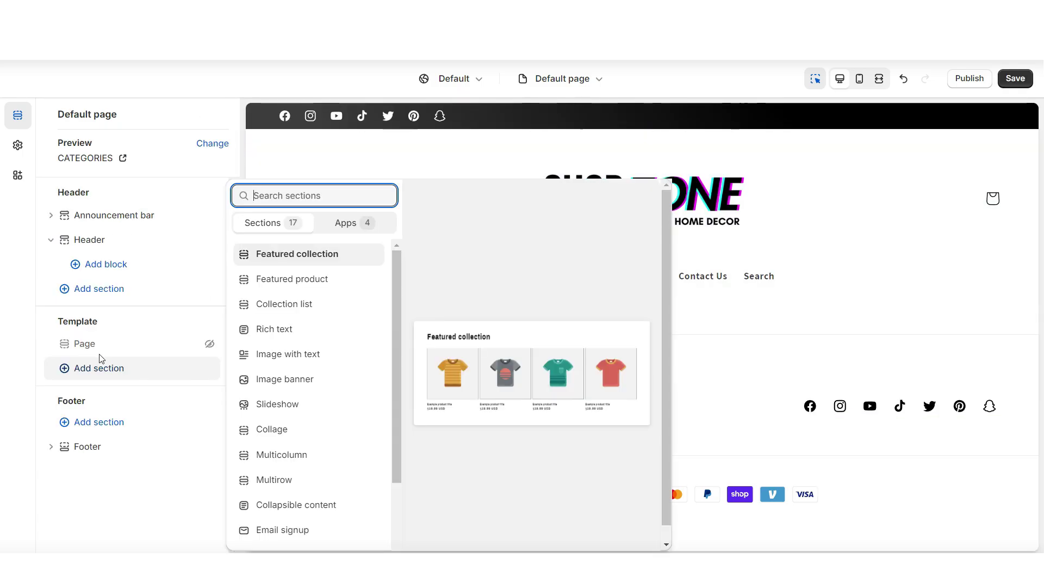
pyautogui.click(296, 333)
pyautogui.click(511, 406)
pyautogui.click(98, 539)
pyautogui.click(98, 399)
pyautogui.click(98, 540)
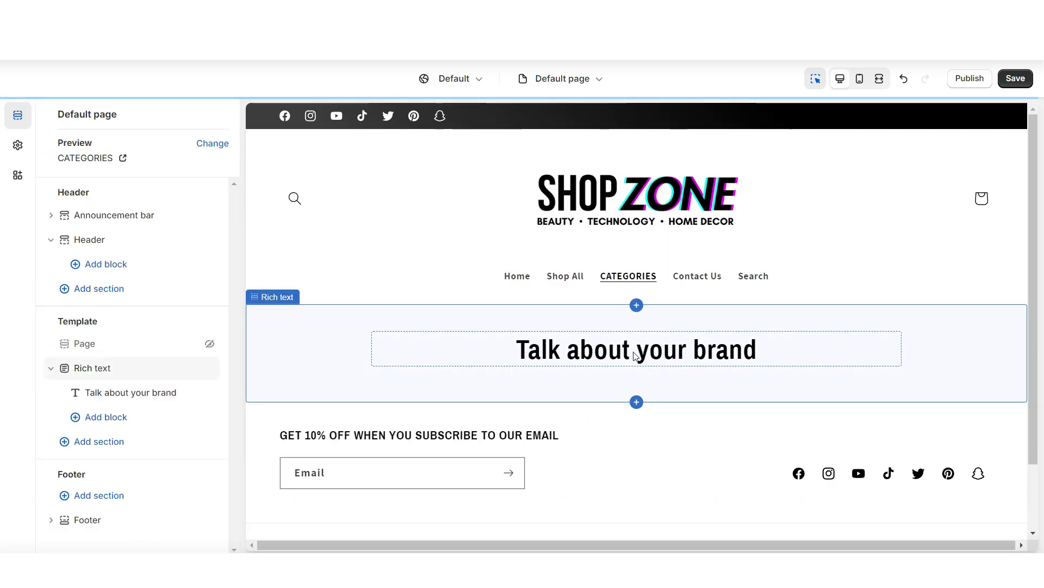
pyautogui.click(635, 355)
pyautogui.tripleClick(147, 207)
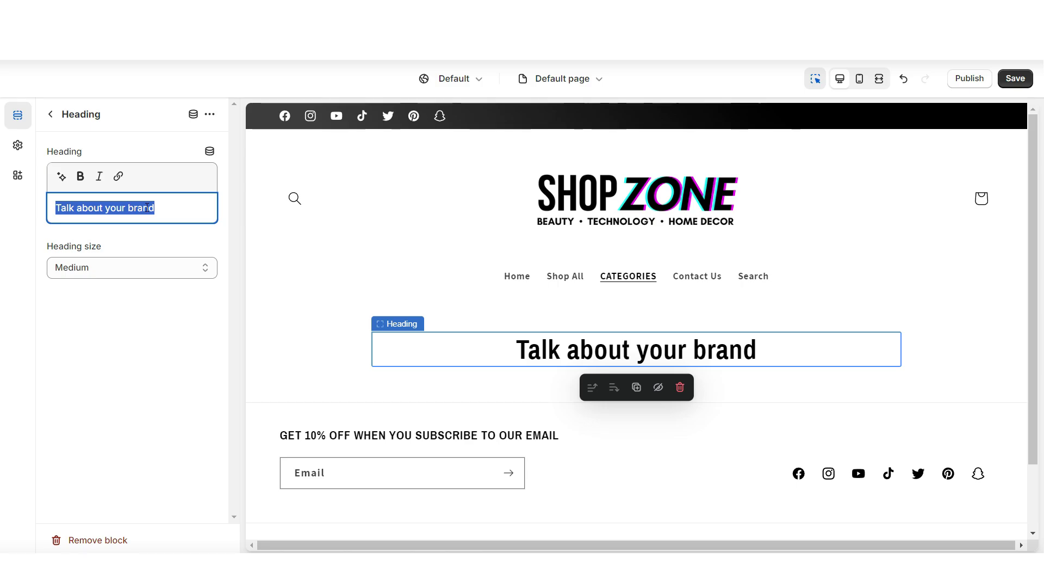
pyautogui.write('BEAUTY')
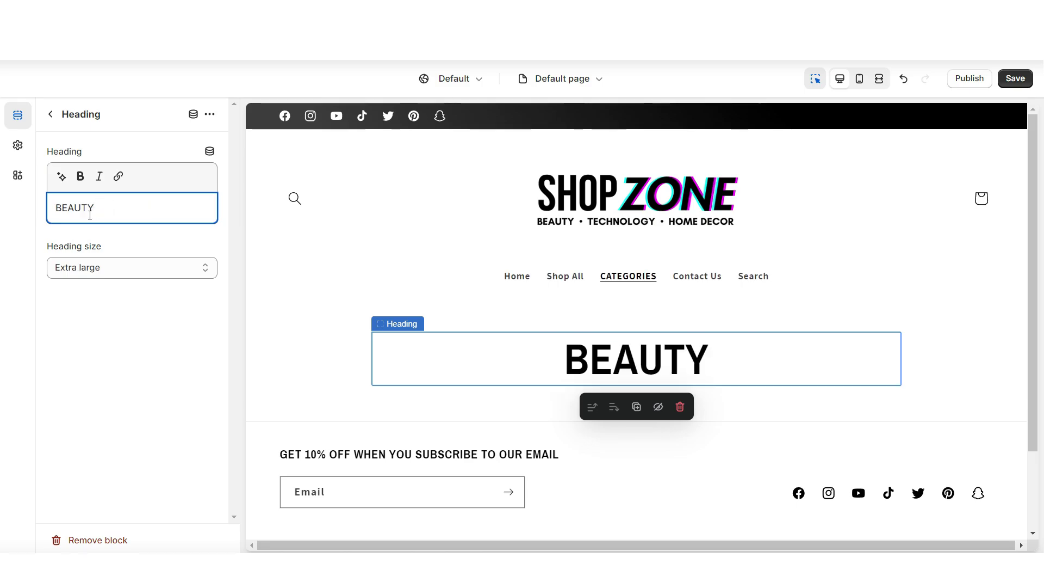
# Reduce the rich text section's padding to 16 px top and 20 px bottom
pyautogui.click(299, 357)
pyautogui.moveTo(81, 422); pyautogui.dragTo(73, 425)
pyautogui.moveTo(76, 372); pyautogui.dragTo(69, 372)
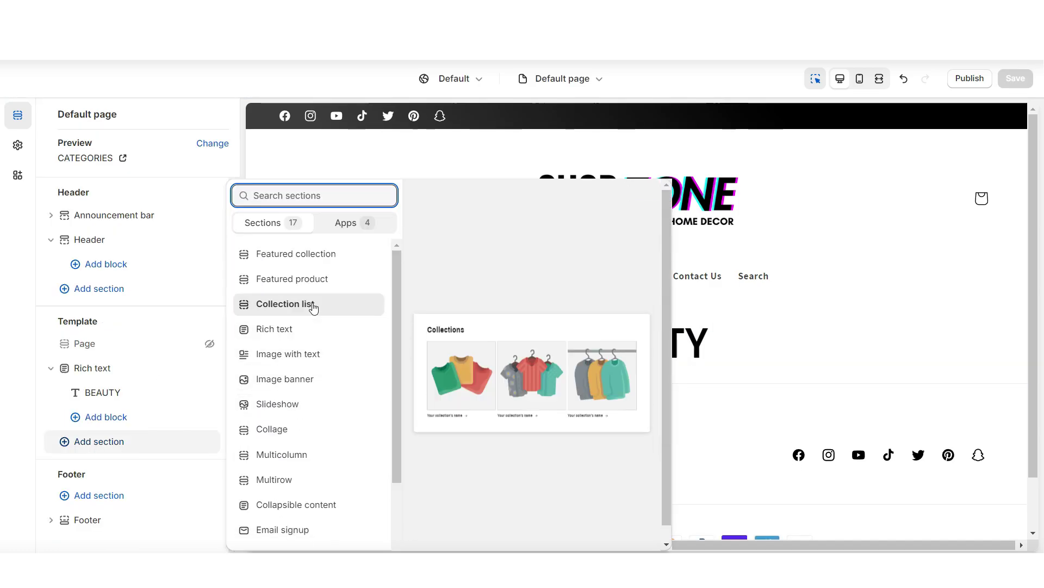
# Add a collection list below BEAUTY with no heading and more columns per row
pyautogui.click(313, 308)
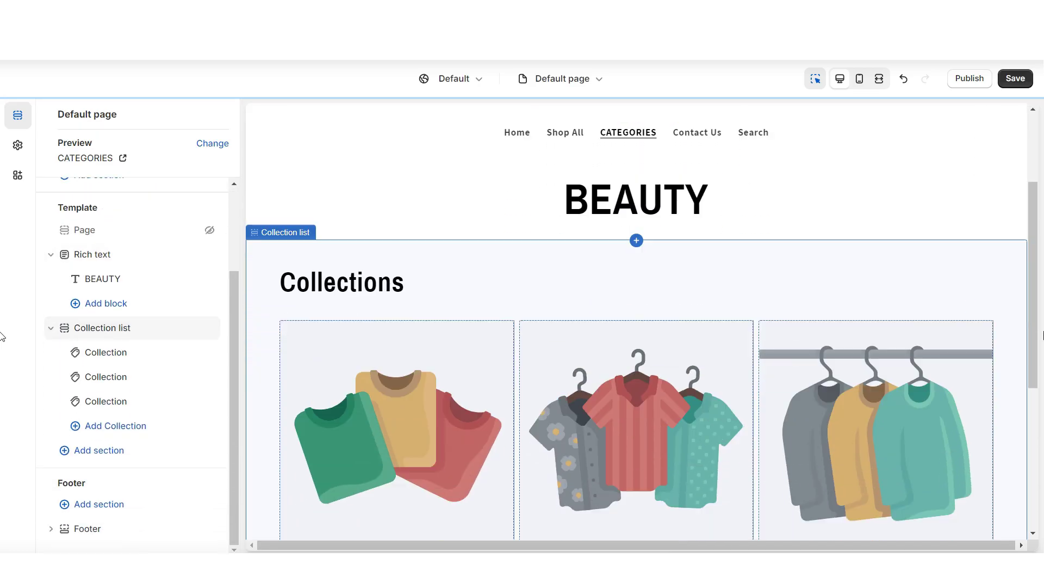
pyautogui.doubleClick(70, 210)
pyautogui.press('BackSpace')
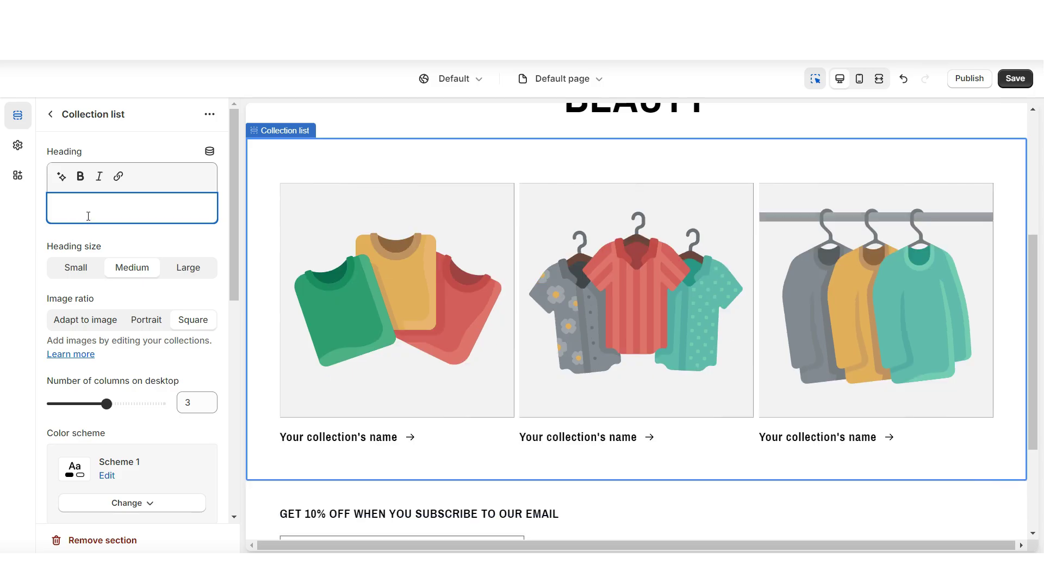
pyautogui.moveTo(107, 403); pyautogui.dragTo(129, 403)
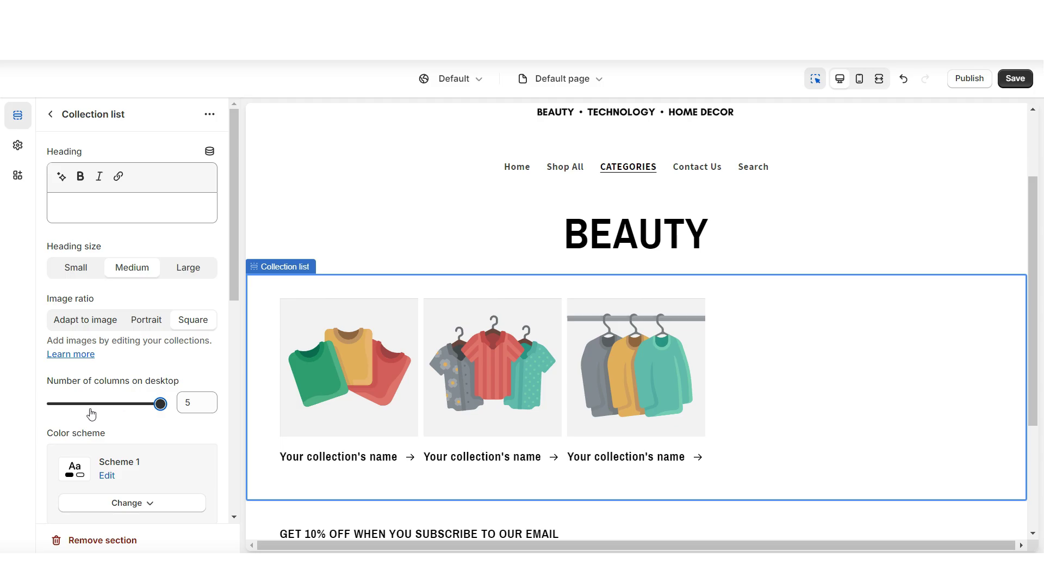
# Duplicate a collection card to reach five cards and try rearranging them
pyautogui.click(210, 115)
pyautogui.click(242, 140)
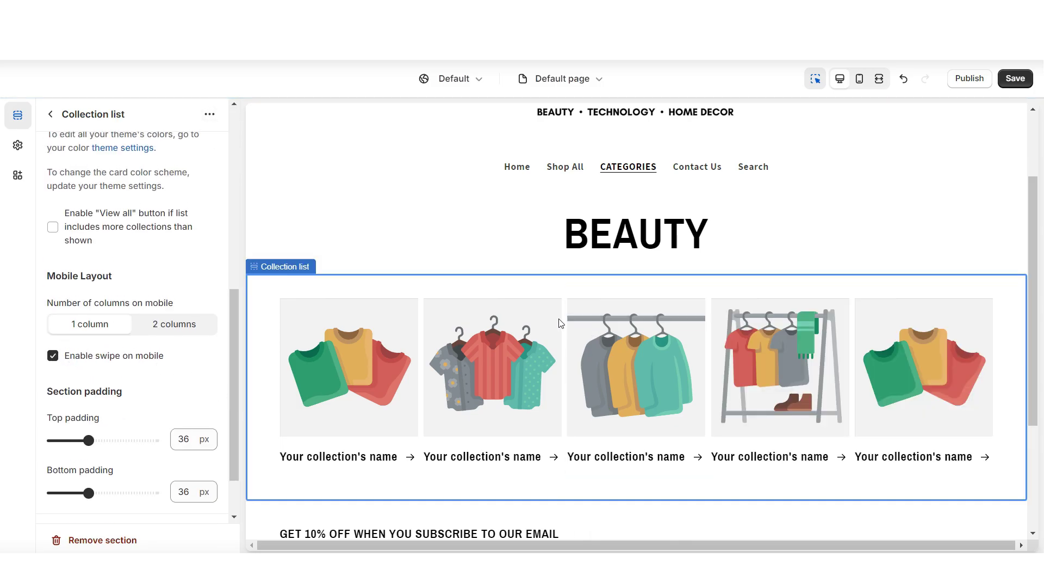
pyautogui.click(350, 322)
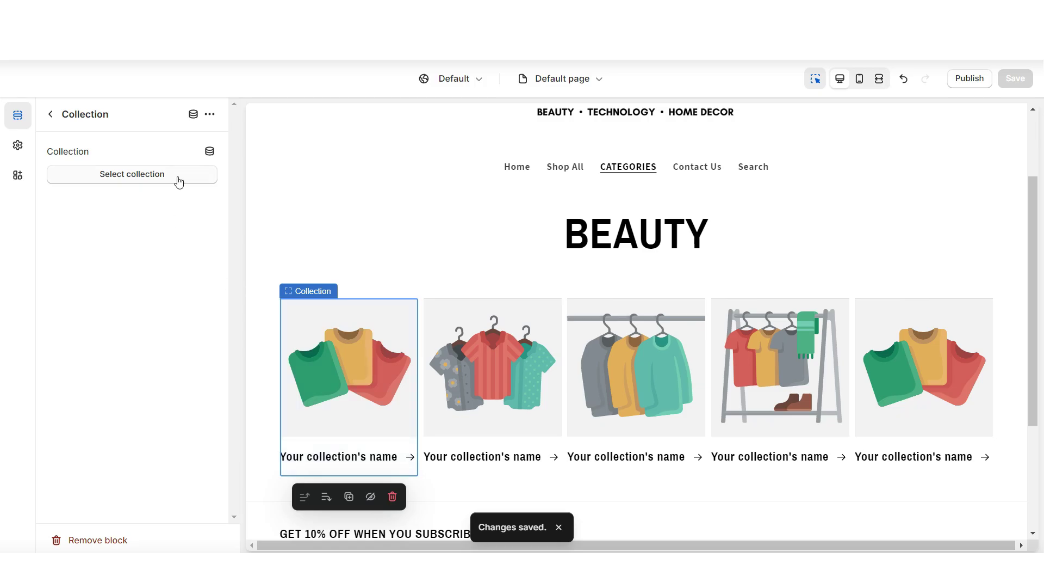
pyautogui.moveTo(356, 357); pyautogui.dragTo(638, 380)
pyautogui.moveTo(657, 251); pyautogui.dragTo(664, 233)
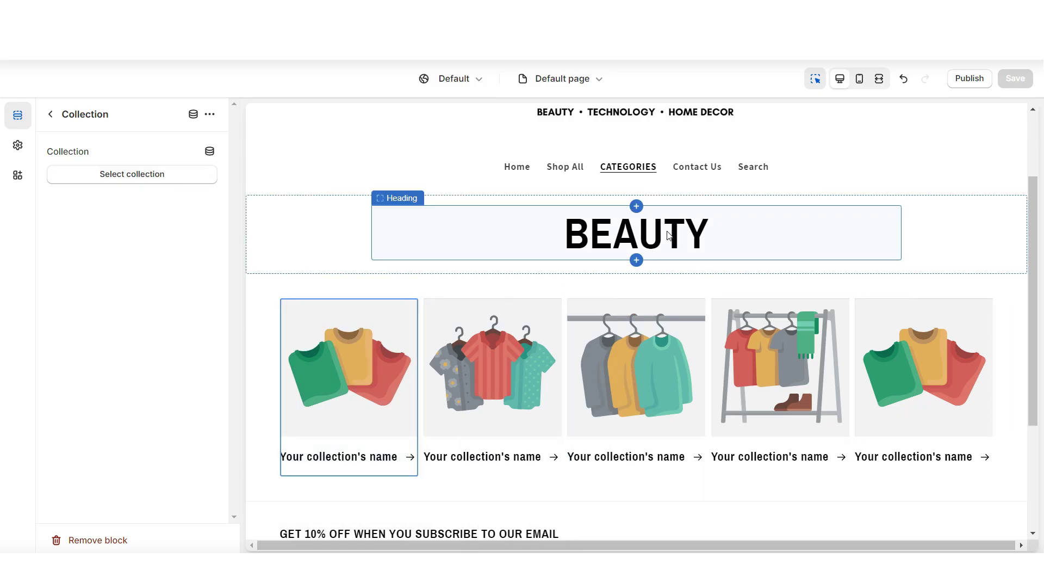
pyautogui.click(879, 78)
# Check the home page layout in the mobile and desktop previews
pyautogui.scroll(-2, 1038, 194)
pyautogui.scroll(-3, 1038, 195)
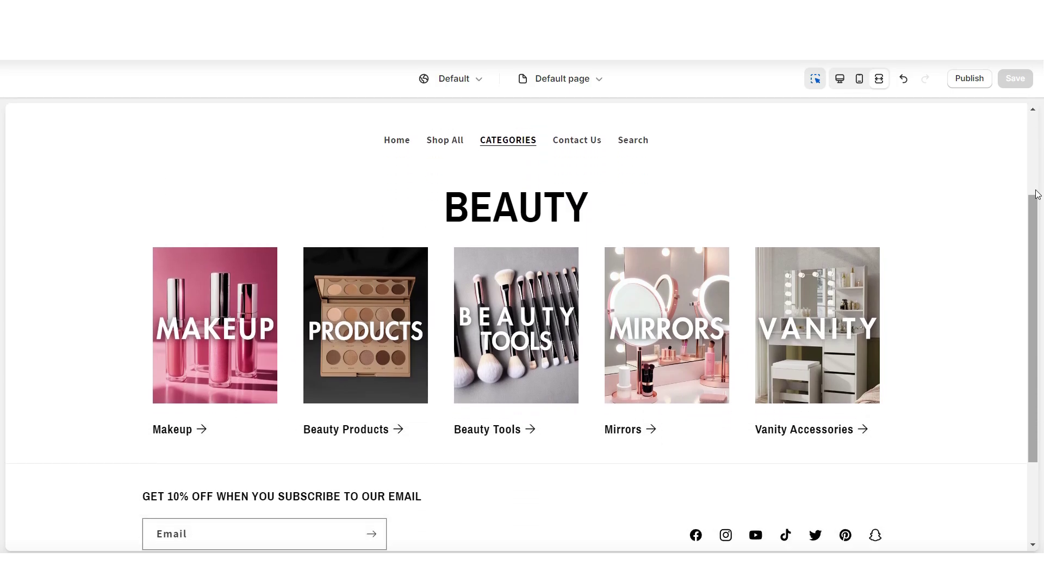
pyautogui.scroll(5, 1038, 195)
pyautogui.click(859, 78)
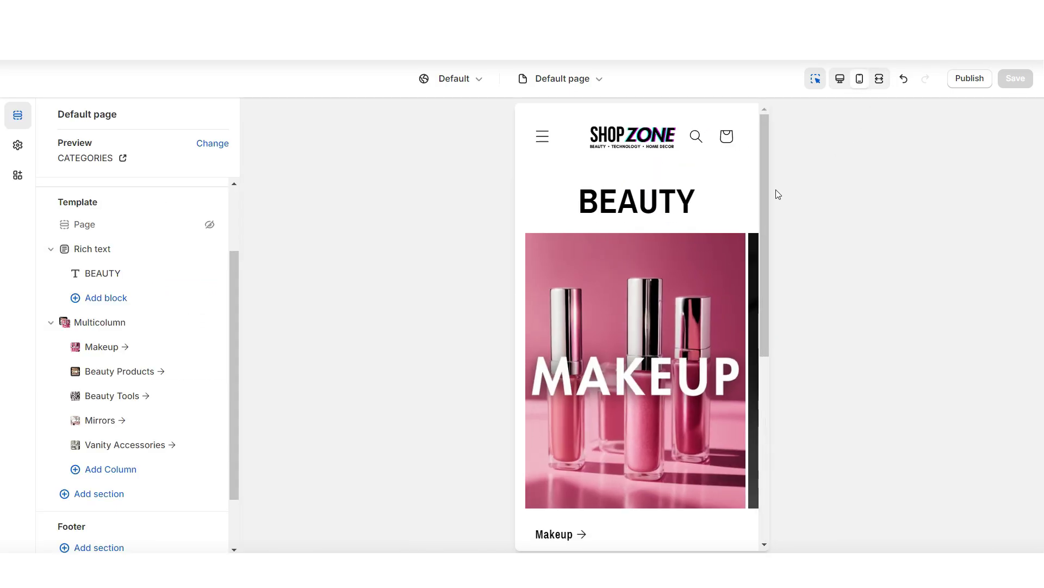
pyautogui.scroll(-4, 766, 196)
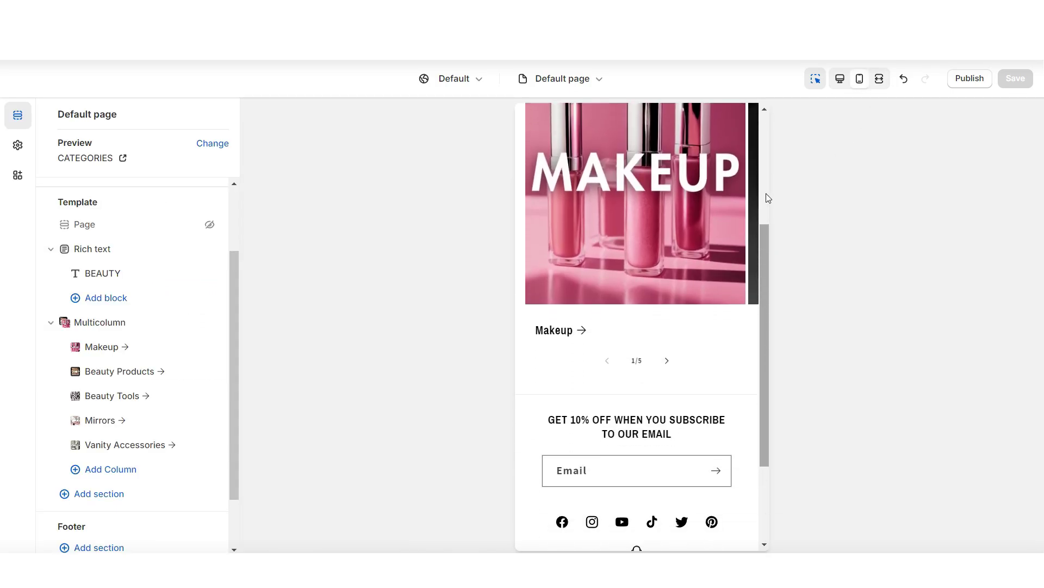
pyautogui.scroll(4, 766, 194)
pyautogui.click(840, 79)
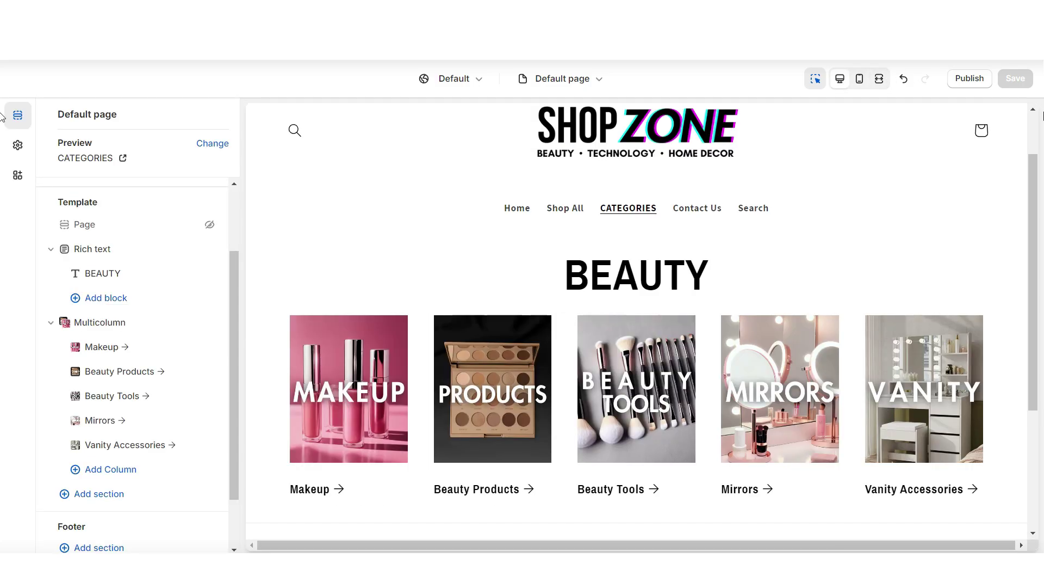
pyautogui.scroll(-2, 1035, 157)
pyautogui.scroll(-2, 1036, 157)
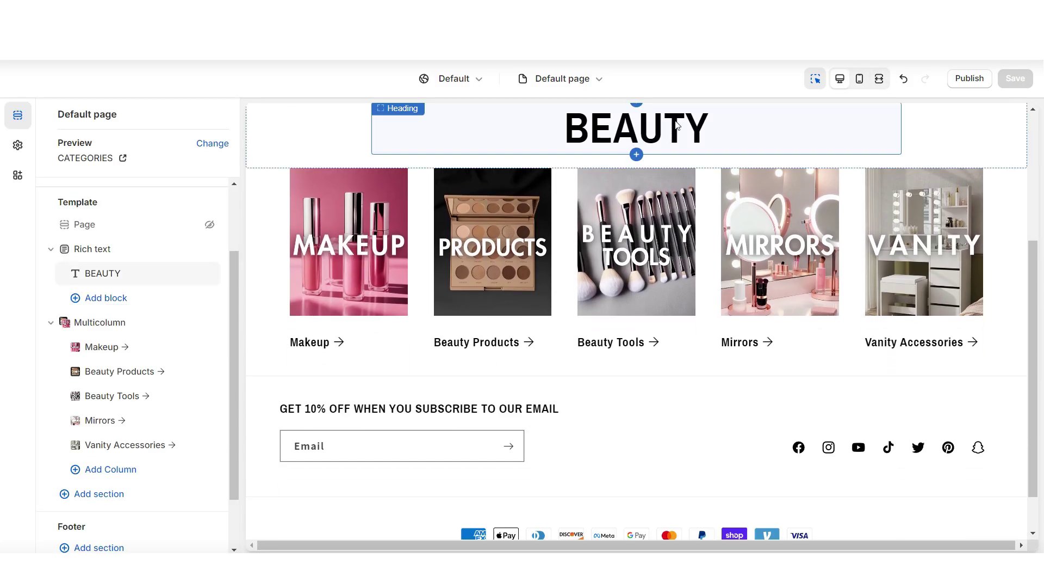
pyautogui.scroll(2, 1035, 188)
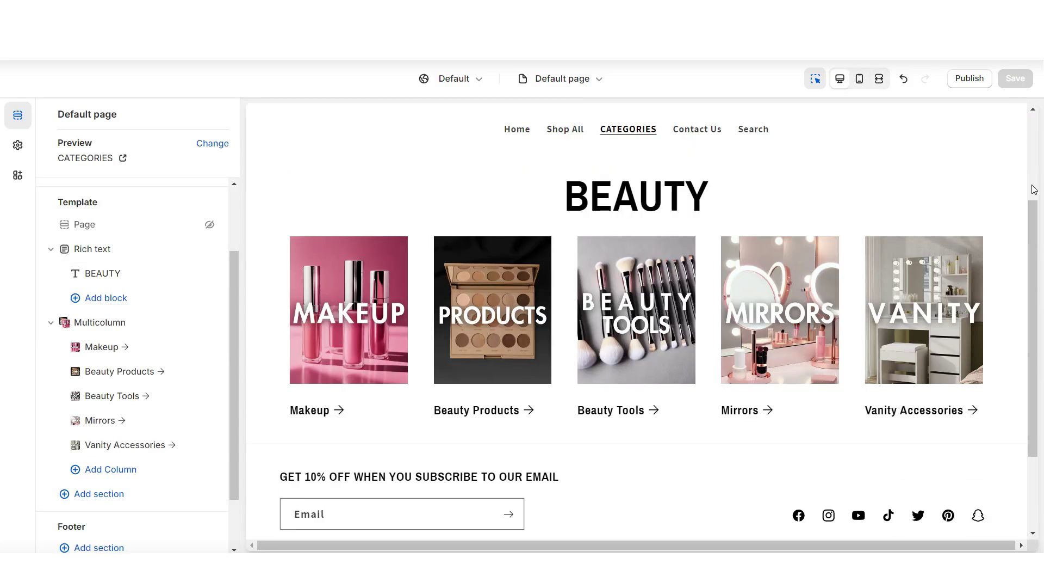
# Duplicate the BEAUTY Rich text section and move the copy below Multicolumn
pyautogui.click(312, 190)
pyautogui.click(210, 113)
pyautogui.click(224, 139)
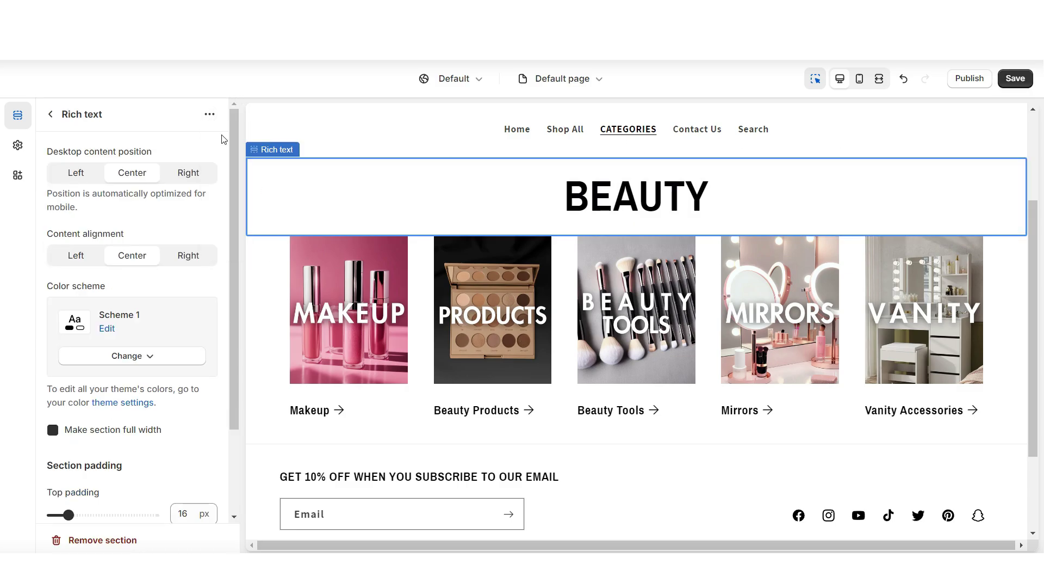
pyautogui.click(52, 116)
pyautogui.moveTo(96, 343); pyautogui.dragTo(58, 509)
# Change the copied heading to HOME DECOR and save
pyautogui.click(598, 334)
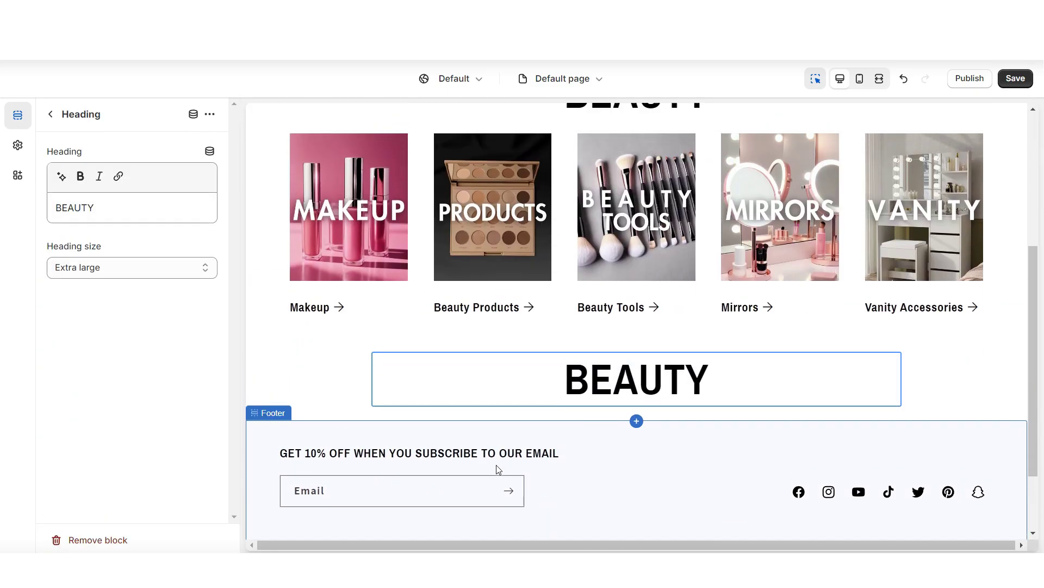
pyautogui.doubleClick(82, 208)
pyautogui.write('HOME DECOR')
pyautogui.hotkey('ctrl', 's')
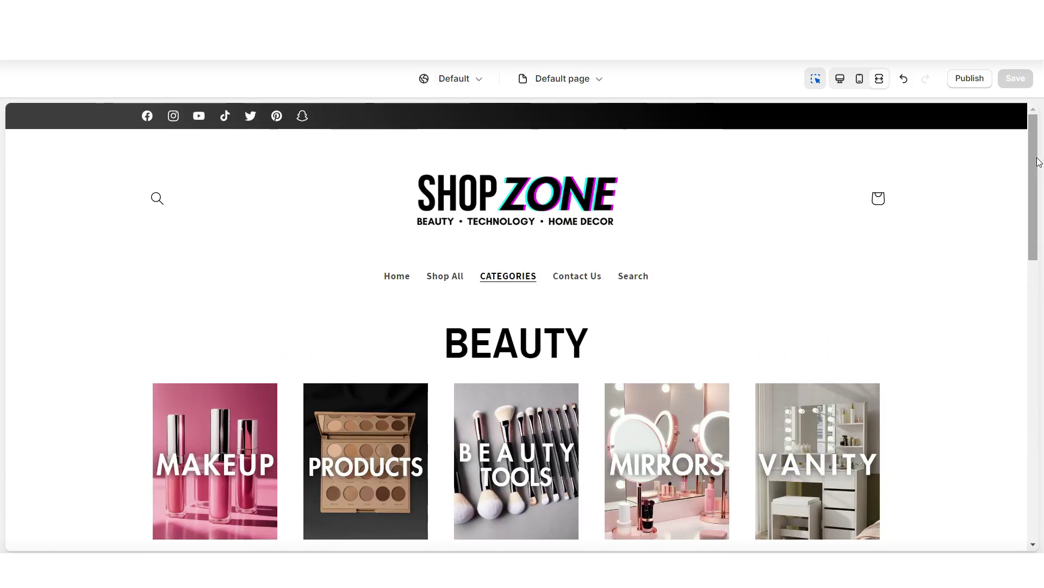
# Check the Home Decor submenu in the mobile preview, then go to Online Store > Navigation
pyautogui.scroll(-8, 1038, 162)
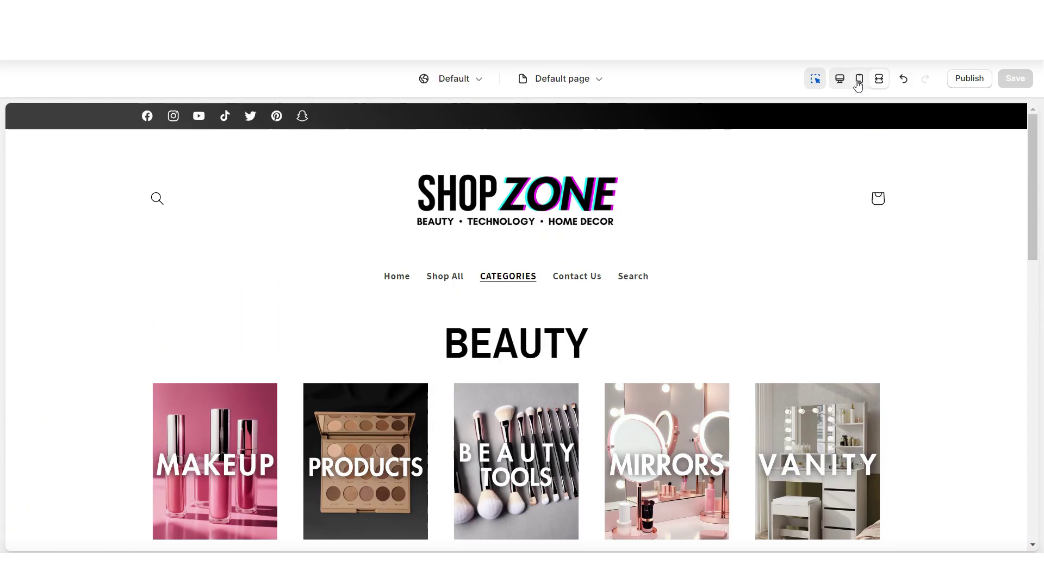
pyautogui.click(860, 78)
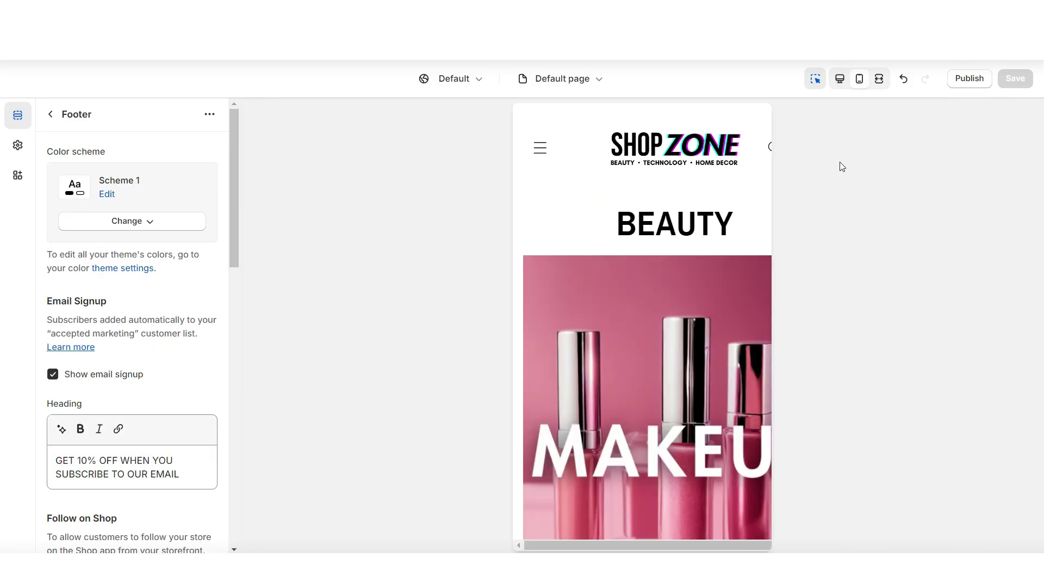
pyautogui.scroll(-5, 762, 220)
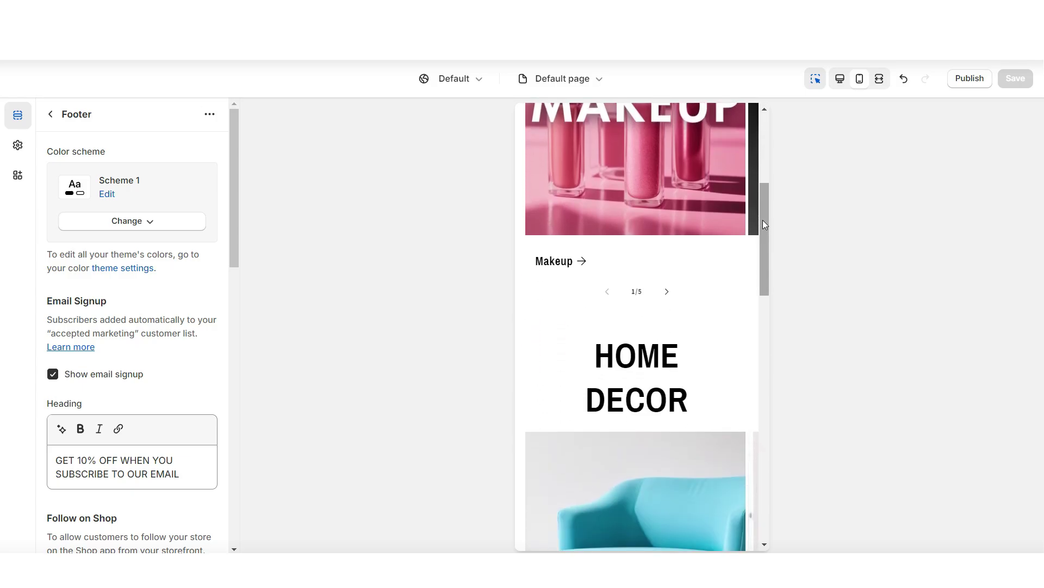
pyautogui.scroll(-10, 762, 220)
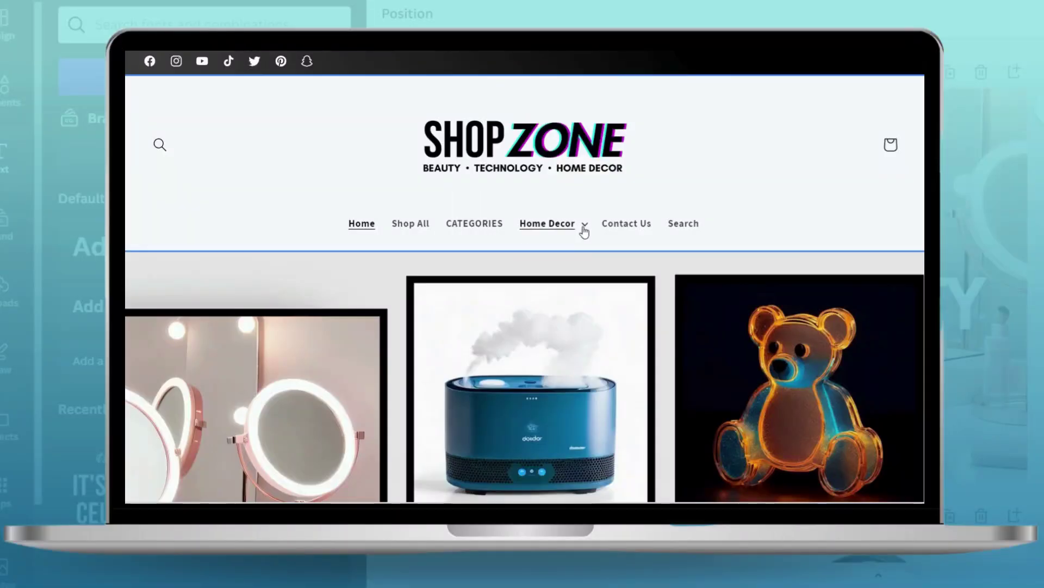
pyautogui.click(585, 228)
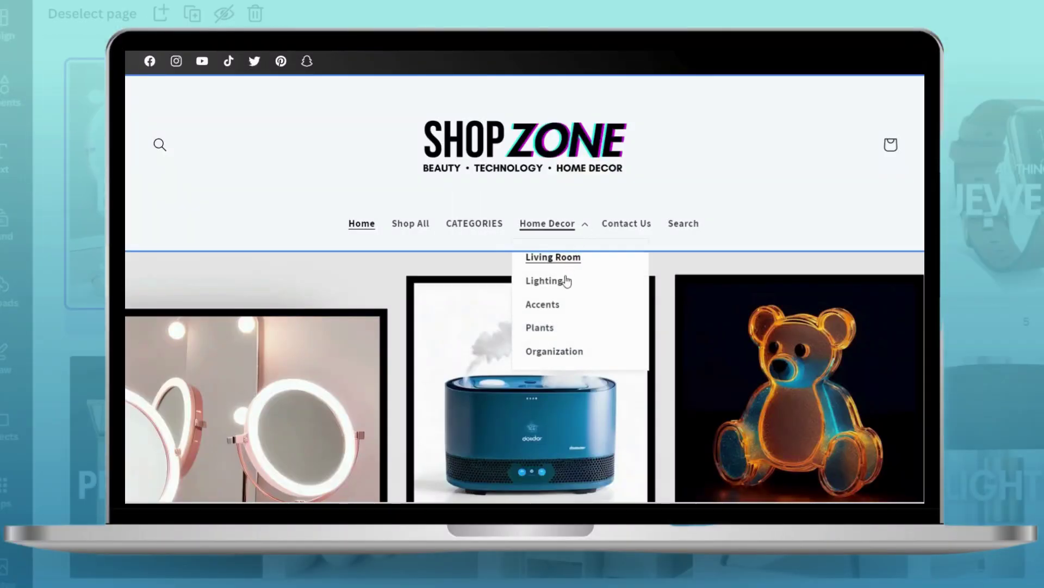
pyautogui.click(629, 144)
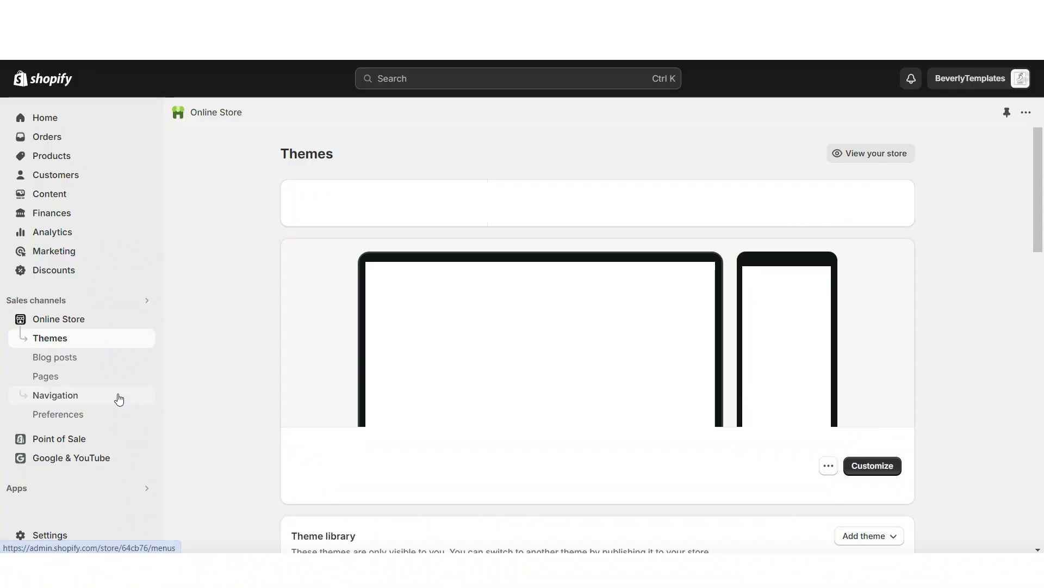
pyautogui.click(116, 397)
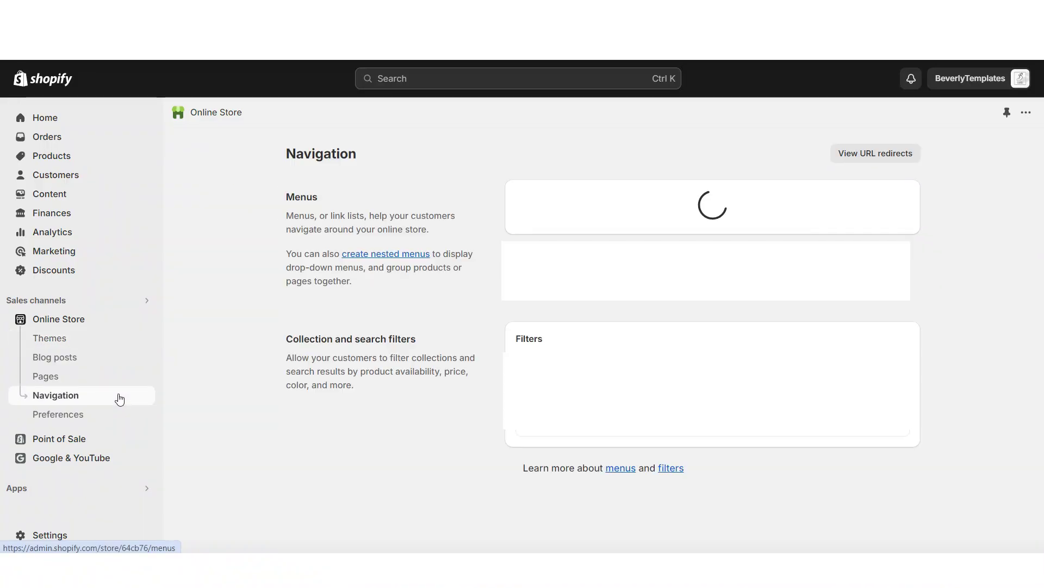
# Add a Home Decor item to the Main menu, placed after CATEGORIES
pyautogui.click(510, 342)
pyautogui.click(353, 491)
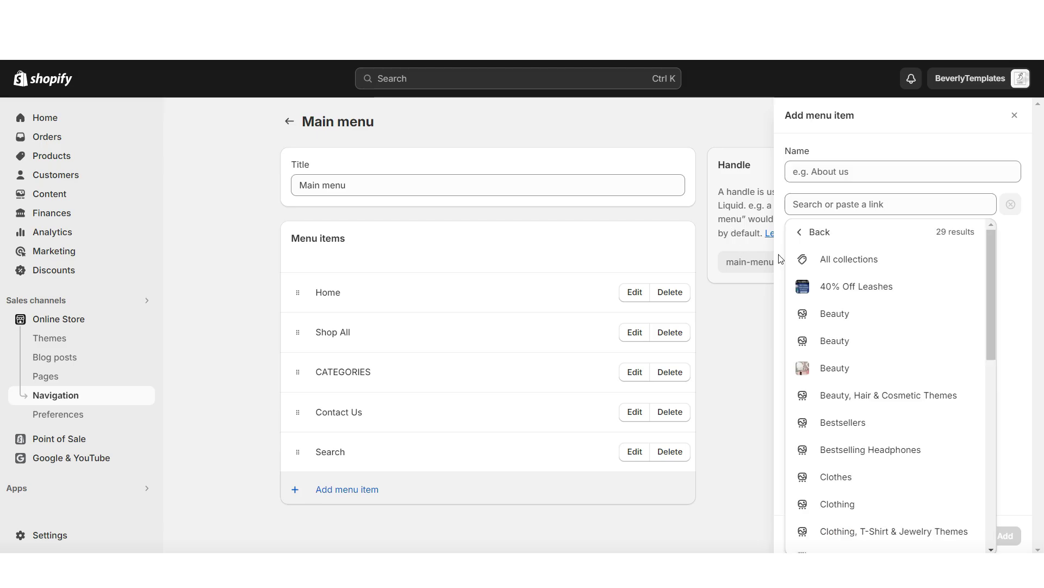
pyautogui.scroll(-8, 963, 240)
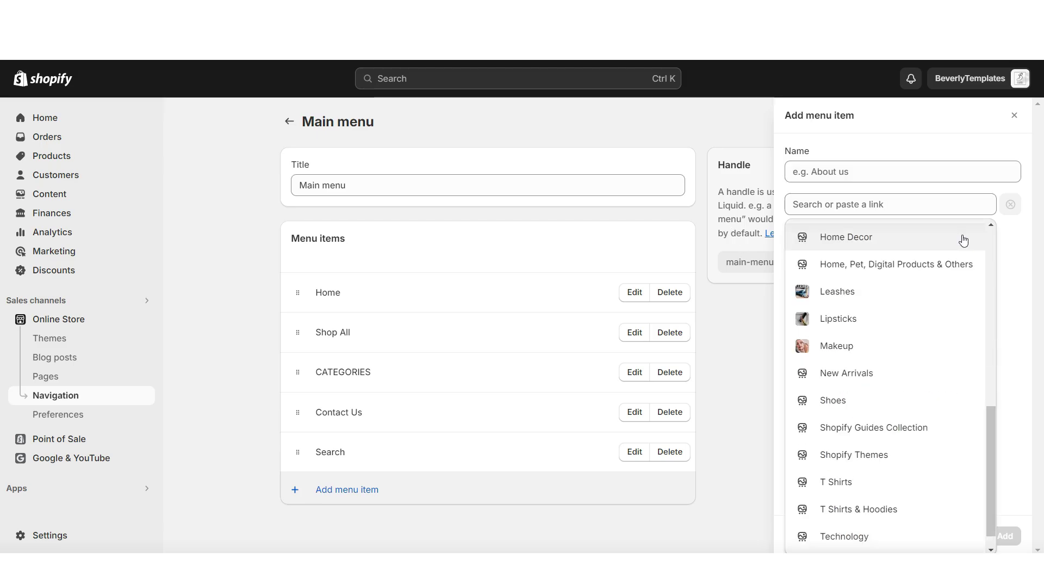
pyautogui.click(963, 240)
pyautogui.click(1006, 535)
pyautogui.moveTo(298, 489); pyautogui.dragTo(304, 408)
# Add a Living Room menu item nested under Home Decor
pyautogui.scroll(-1, 312, 496)
pyautogui.click(313, 497)
pyautogui.click(838, 241)
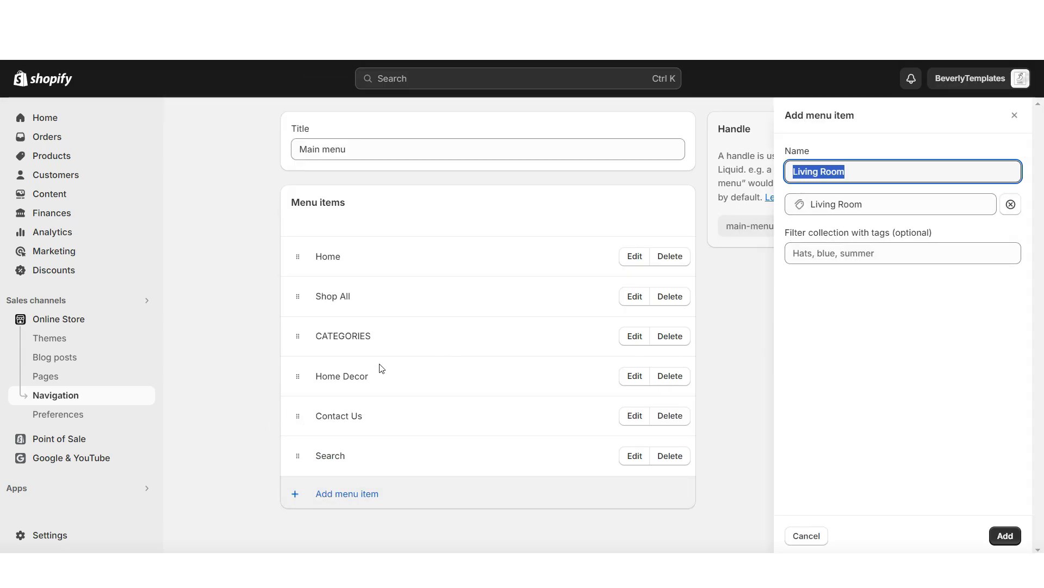
pyautogui.click(1005, 535)
pyautogui.moveTo(298, 492); pyautogui.dragTo(324, 420)
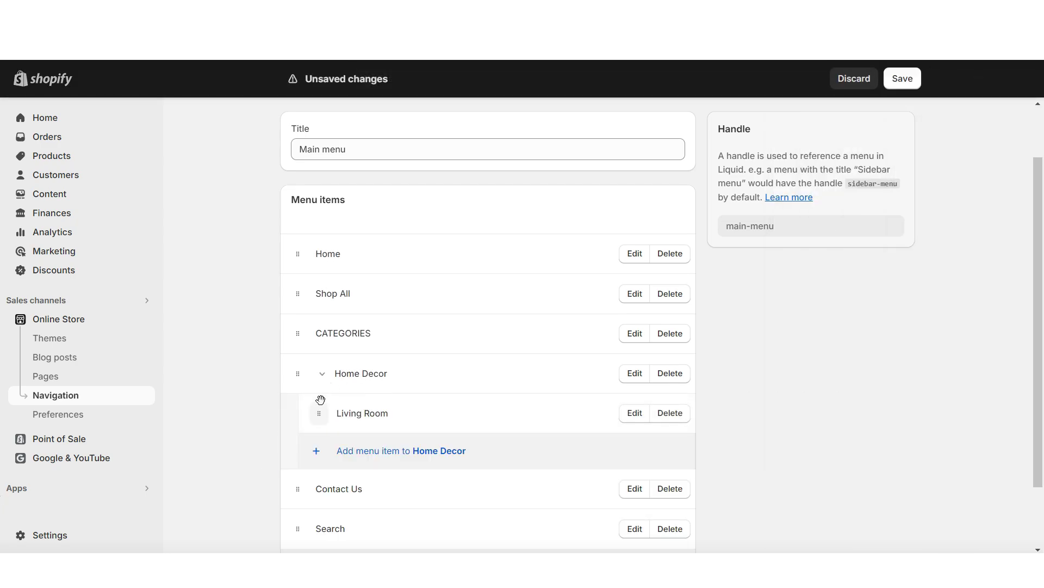
pyautogui.scroll(-1, 215, 414)
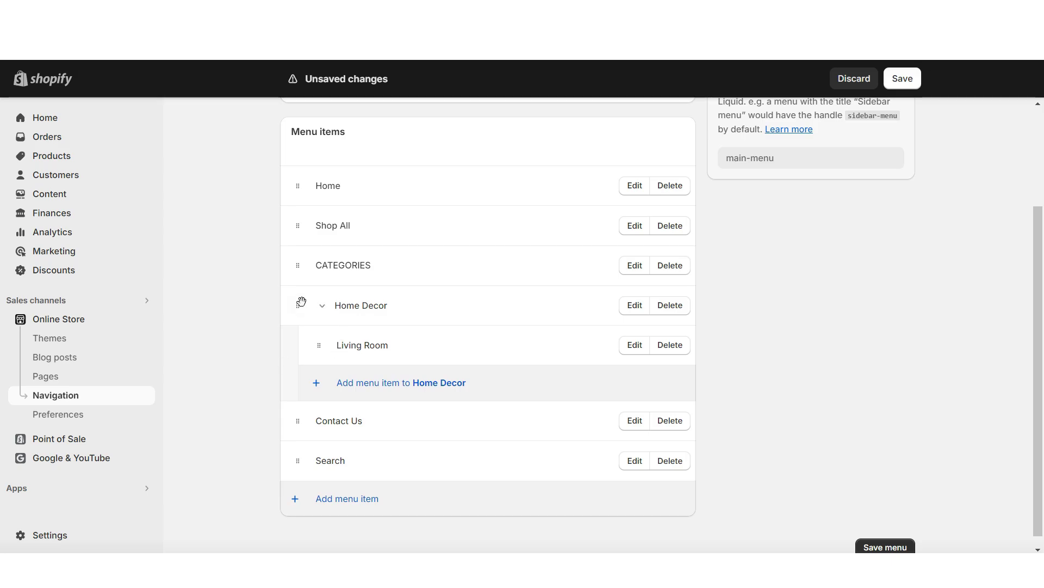
pyautogui.scroll(1, 212, 371)
# Add Lighting, Accents, Plants and Organization items under Home Decor
pyautogui.click(375, 453)
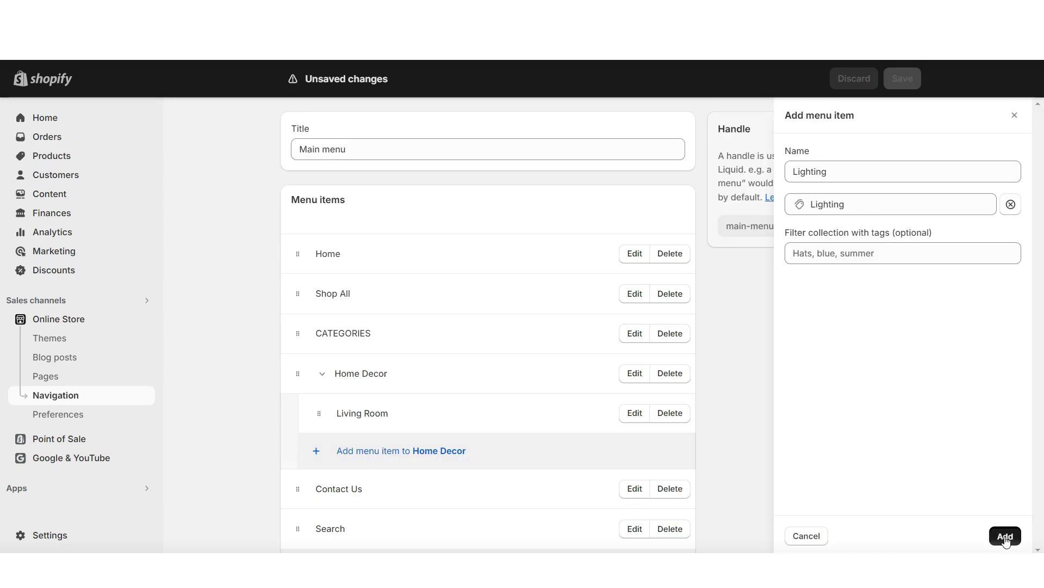
pyautogui.click(1002, 534)
pyautogui.click(435, 492)
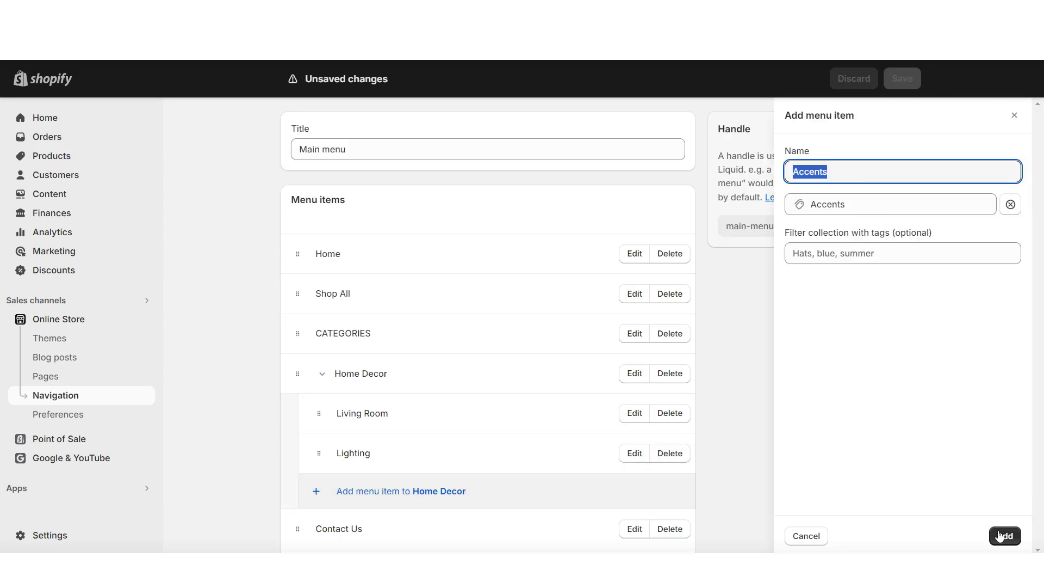
pyautogui.click(1005, 536)
pyautogui.click(425, 528)
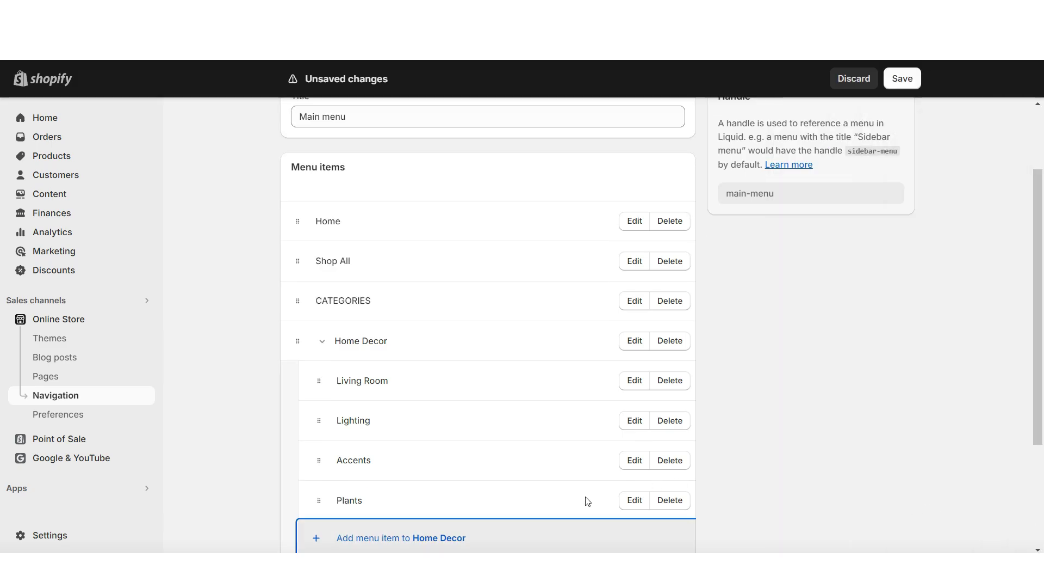
pyautogui.scroll(-1, 488, 459)
pyautogui.click(488, 469)
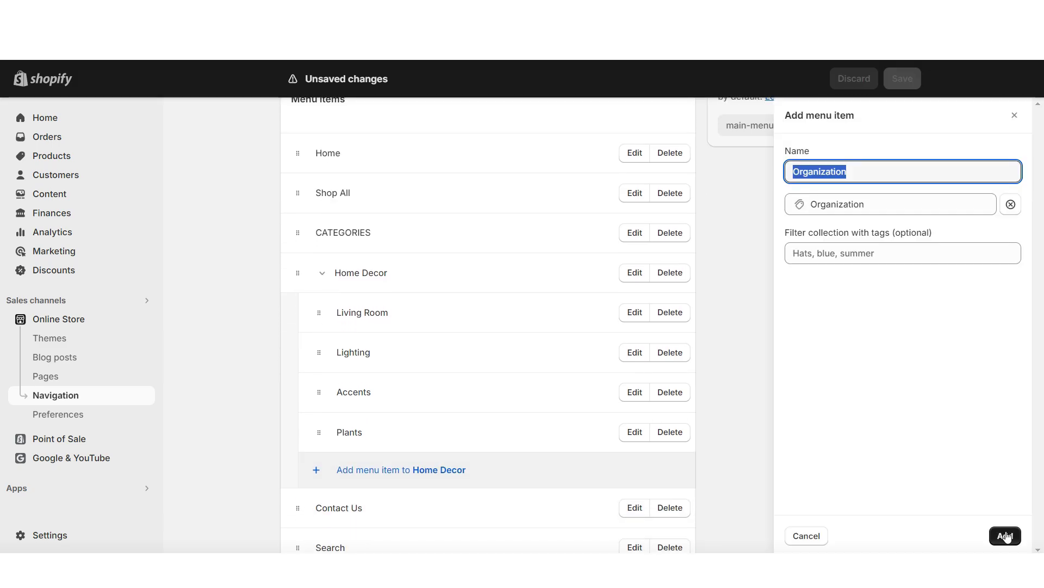
pyautogui.click(1005, 536)
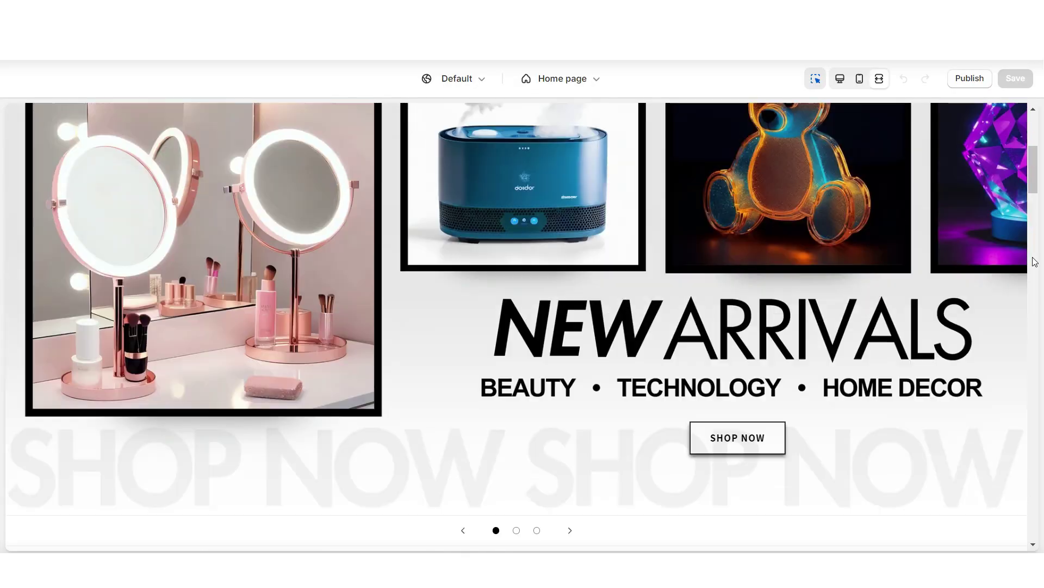
pyautogui.scroll(5, 1034, 262)
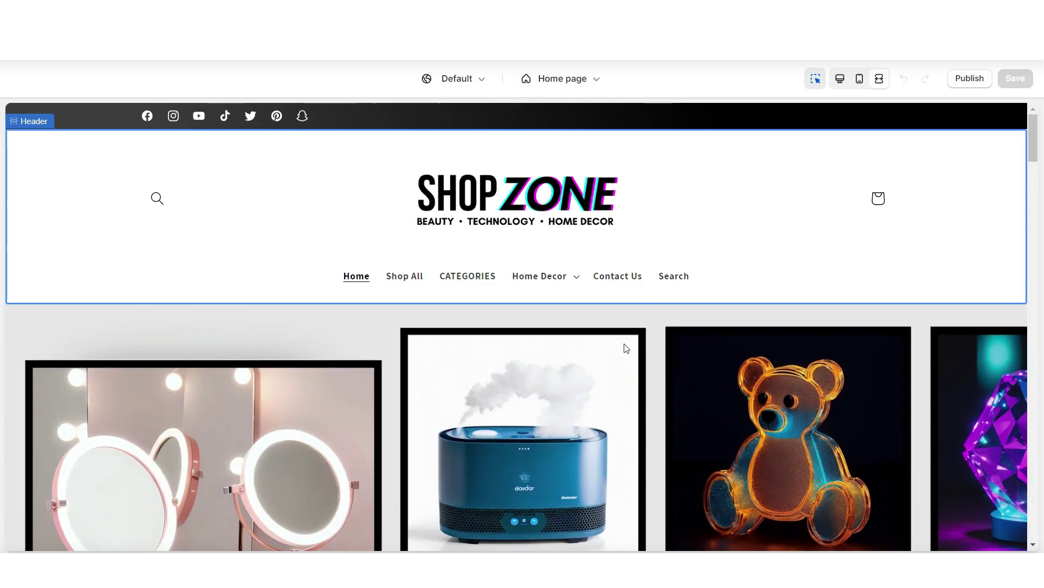
# Check the new Home Decor submenu in the storefront preview
pyautogui.click(576, 278)
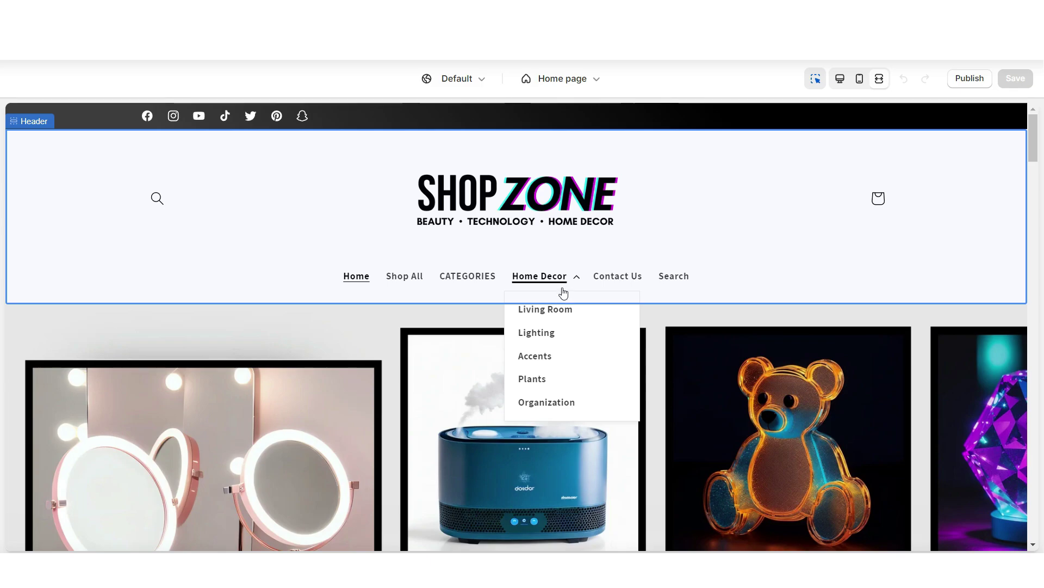
pyautogui.click(650, 292)
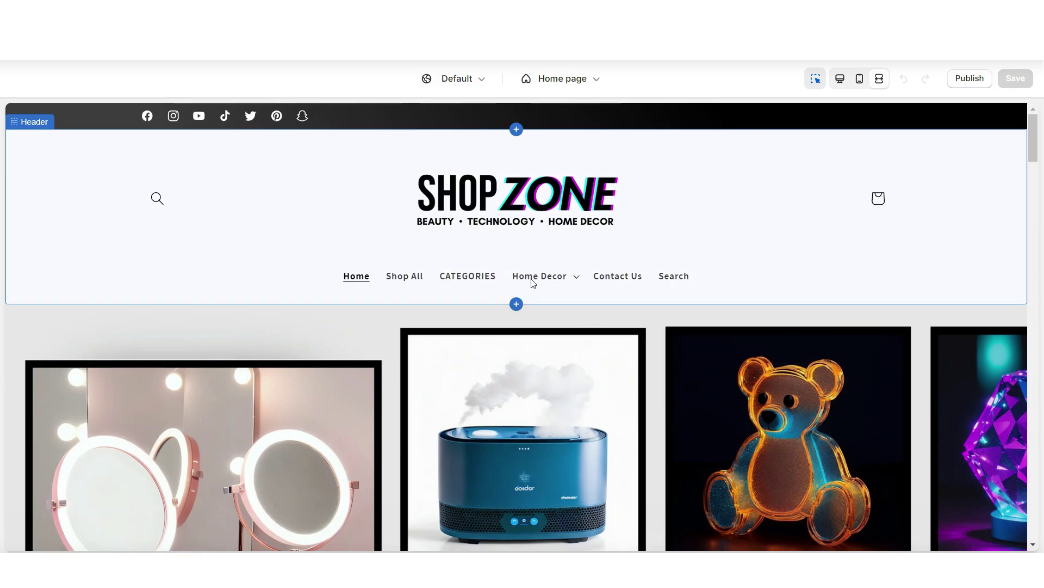
pyautogui.press('Escape')
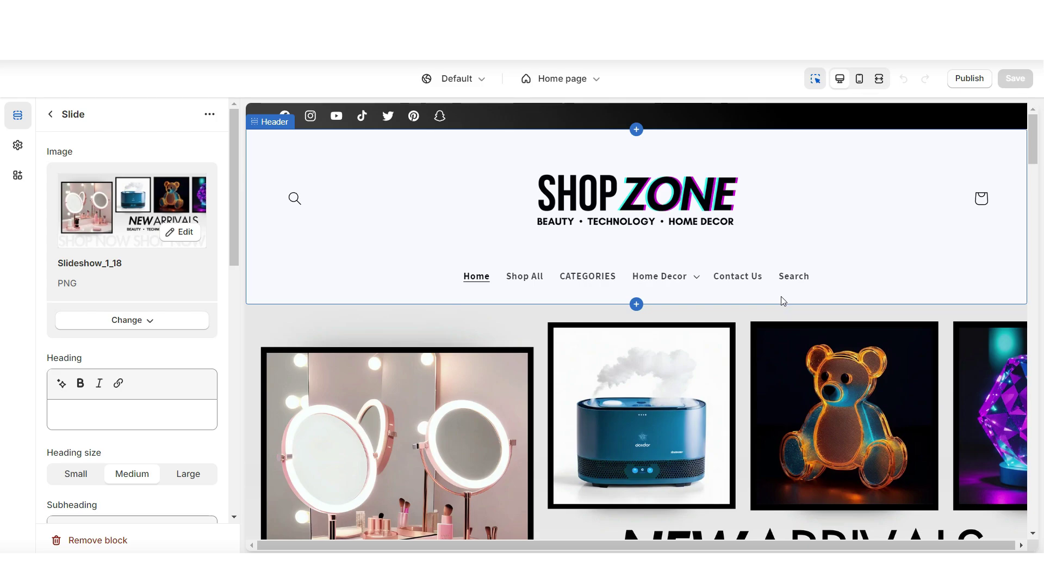
# Set the header's Desktop menu type to Drawer
pyautogui.click(392, 225)
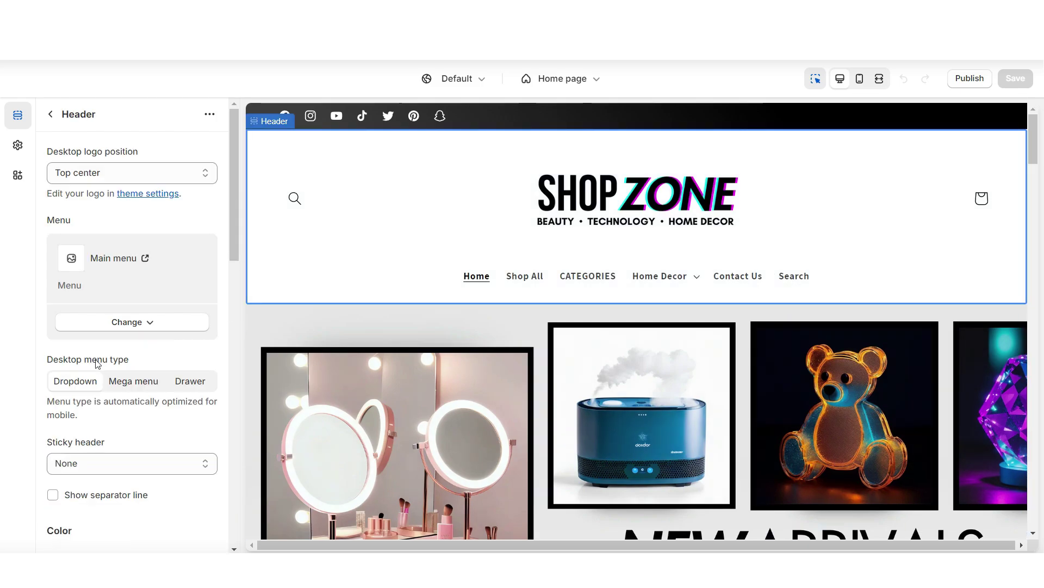
pyautogui.click(112, 377)
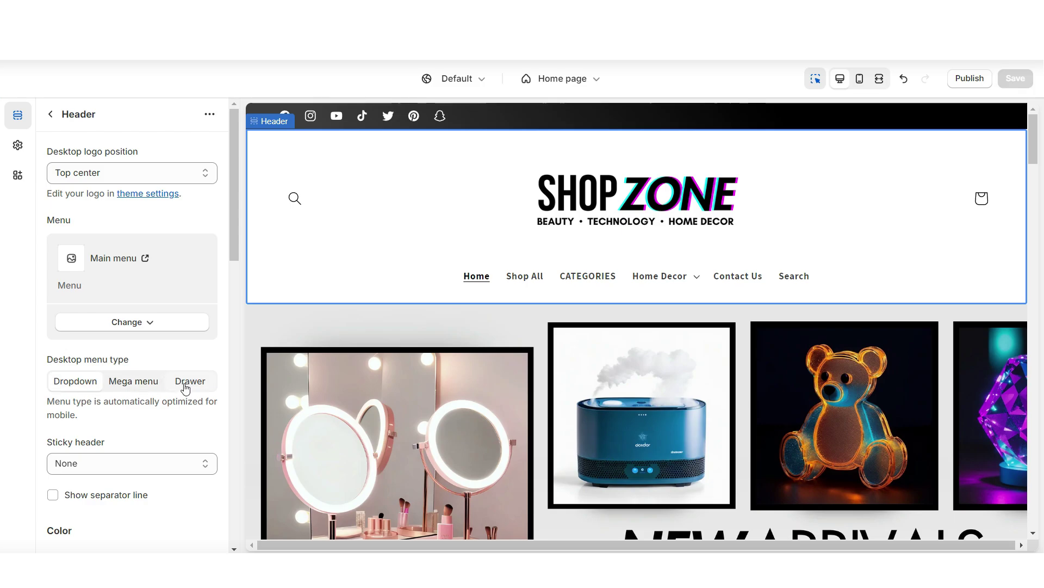
pyautogui.click(185, 381)
# Check the header menu drawer in the full-width and mobile previews
pyautogui.hotkey('ctrl', 'shift', 'f')
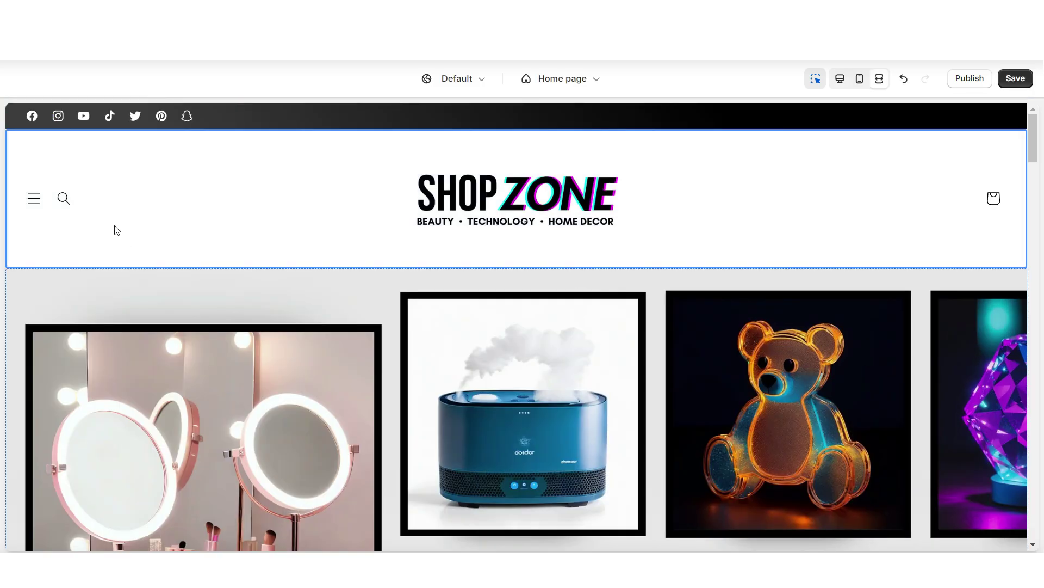
pyautogui.click(34, 201)
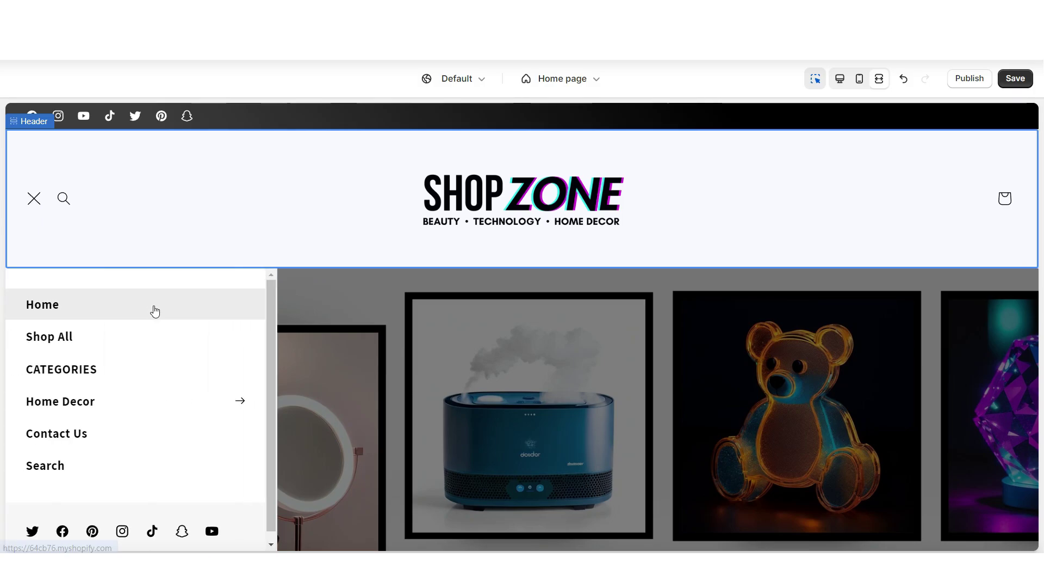
pyautogui.hotkey('ctrl', 'shift', 'm')
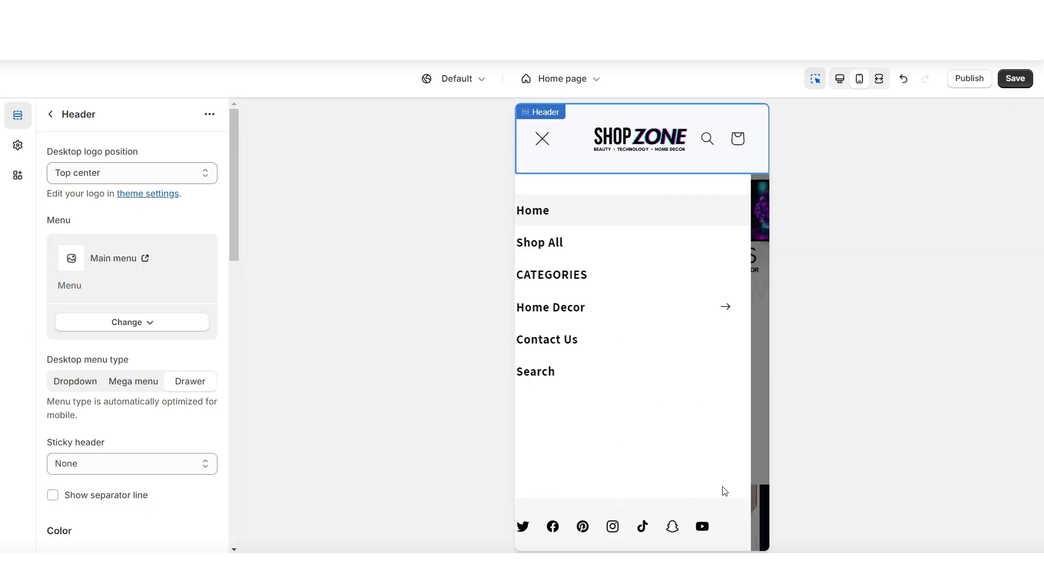
pyautogui.click(544, 140)
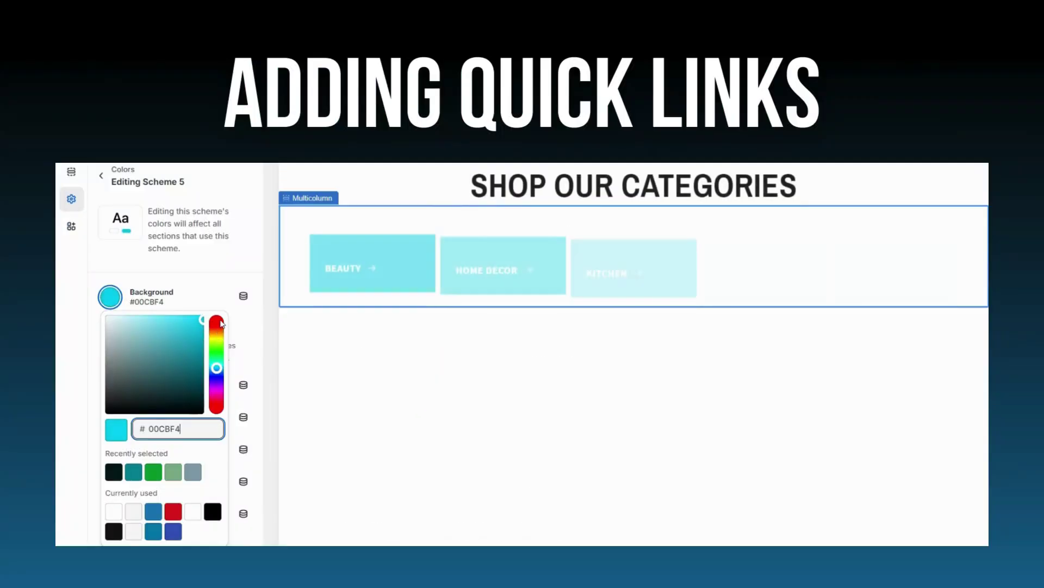
# Return to the Home page's sections list with a desktop-width preview
pyautogui.moveTo(221, 323); pyautogui.dragTo(229, 416)
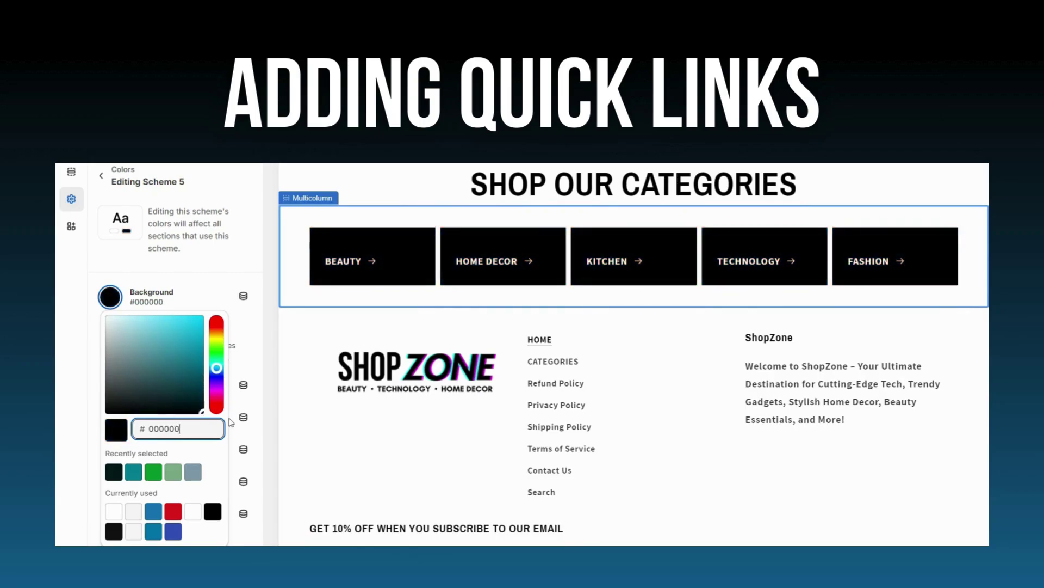
pyautogui.click(233, 426)
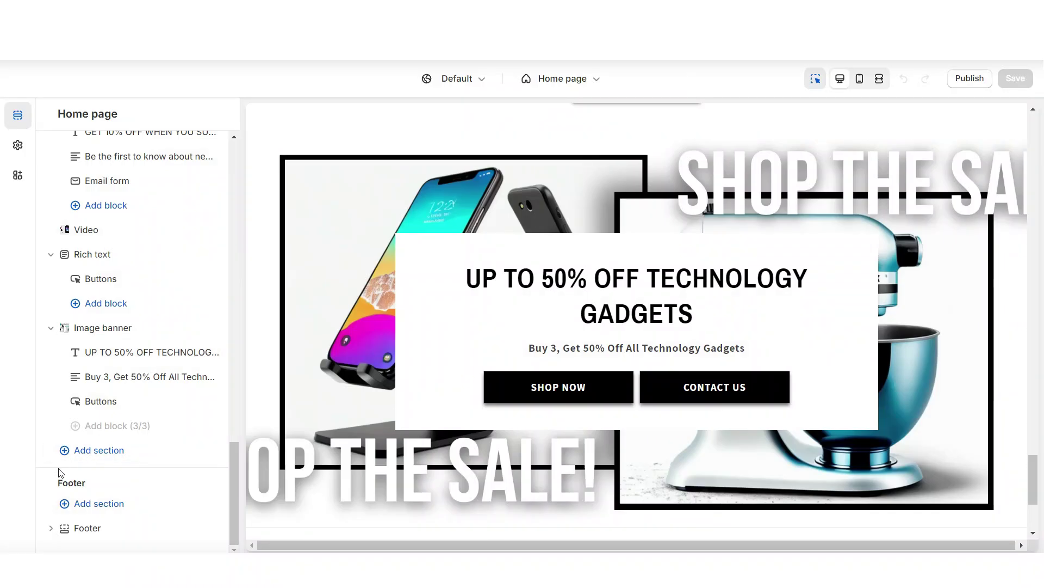
# Add a Multicolumn section below the Image banner with 5 columns on desktop
pyautogui.click(85, 451)
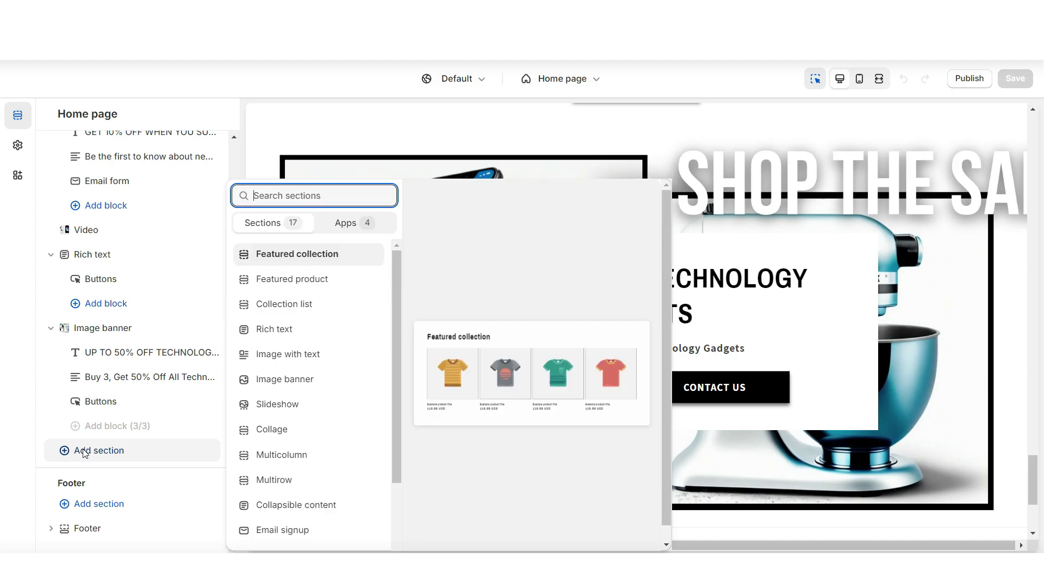
pyautogui.click(284, 454)
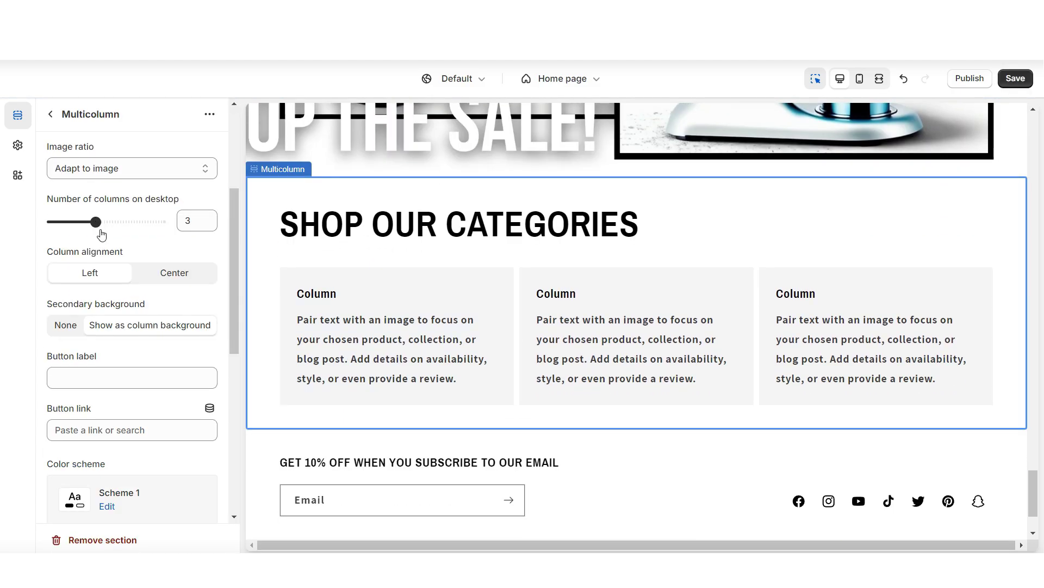
pyautogui.moveTo(97, 221); pyautogui.dragTo(139, 221)
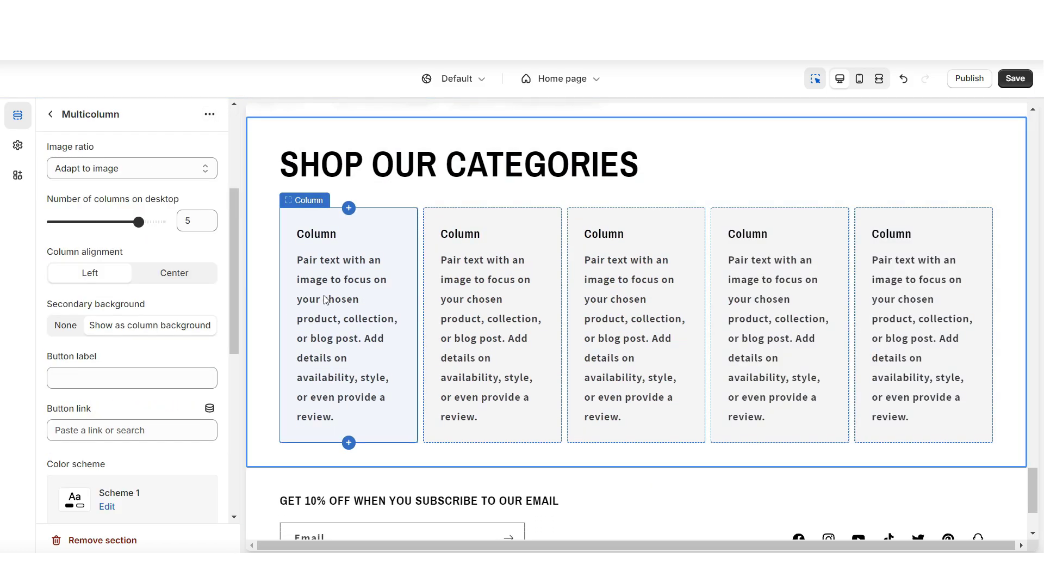
# Clear the first column's heading and description, label it BEAUTY, and link it to Beauty
pyautogui.click(333, 269)
pyautogui.scroll(-1, 72, 236)
pyautogui.doubleClick(73, 237)
pyautogui.press('BackSpace')
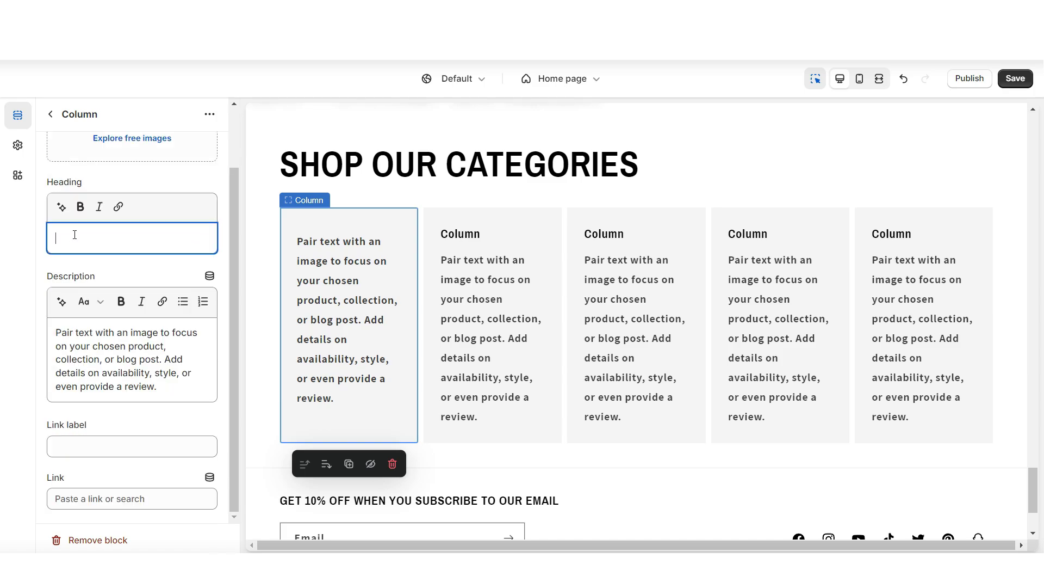
pyautogui.tripleClick(107, 341)
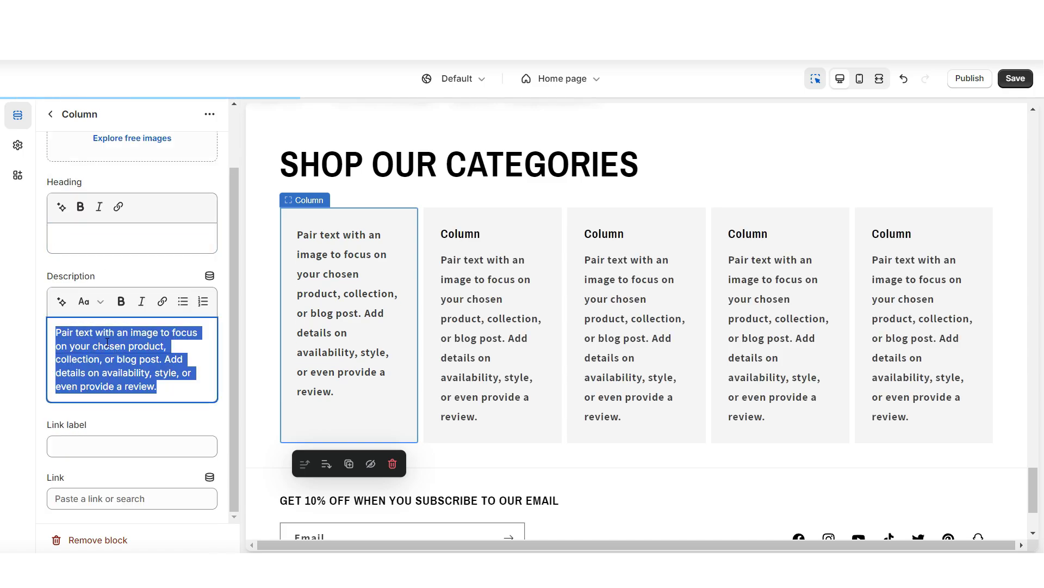
pyautogui.press('BackSpace')
pyautogui.click(120, 446)
pyautogui.write('BEAUTY')
pyautogui.click(111, 425)
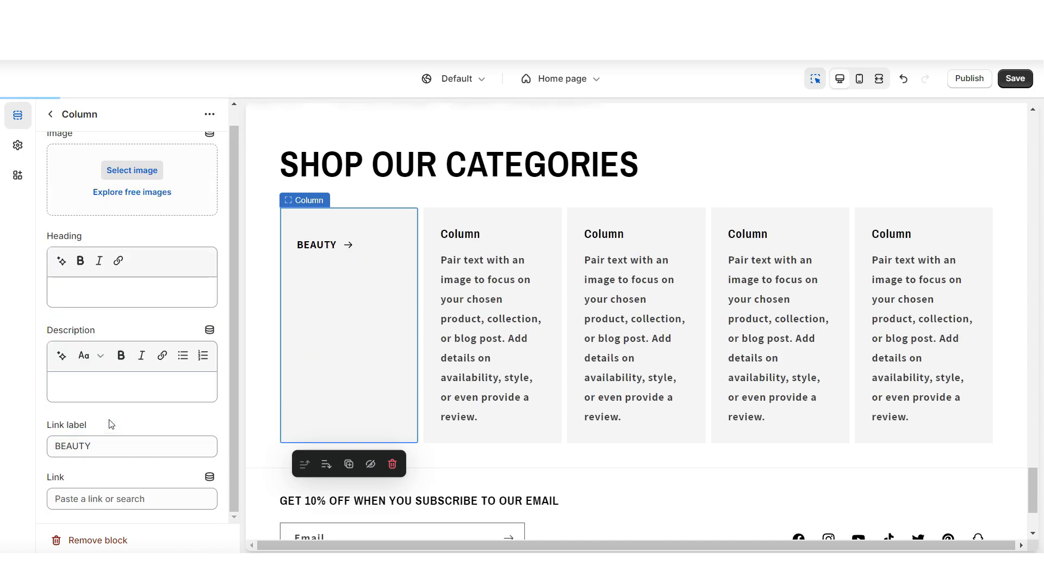
pyautogui.click(83, 497)
pyautogui.click(90, 413)
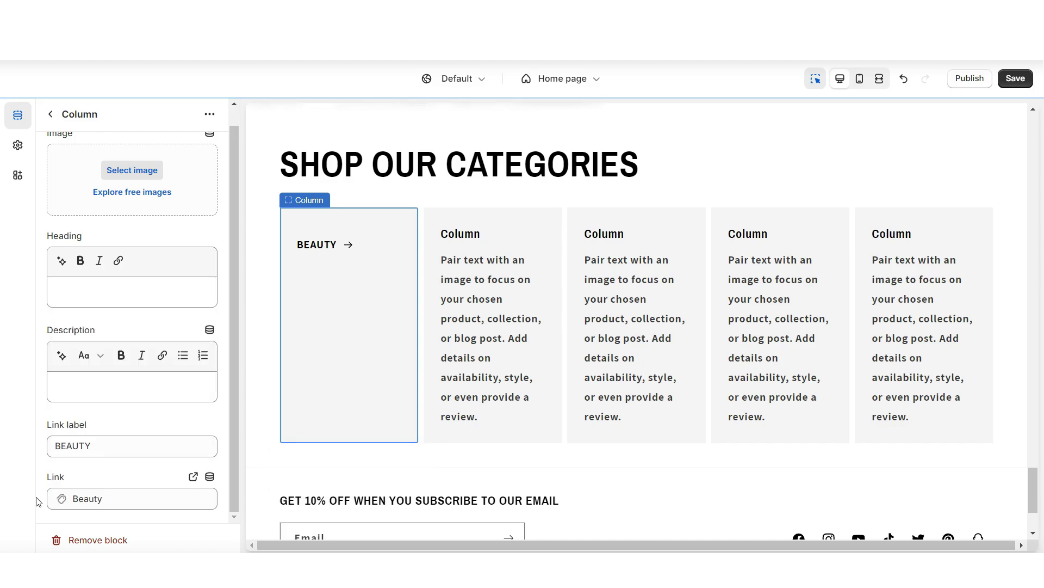
# Clear the headings and descriptions of the second and third columns
pyautogui.moveTo(338, 311)
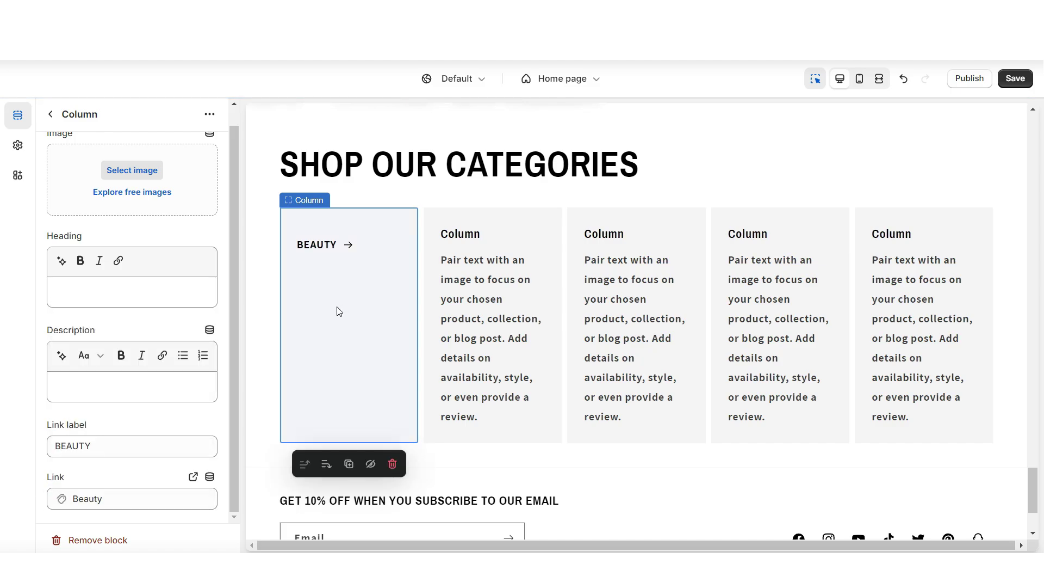
pyautogui.click(452, 323)
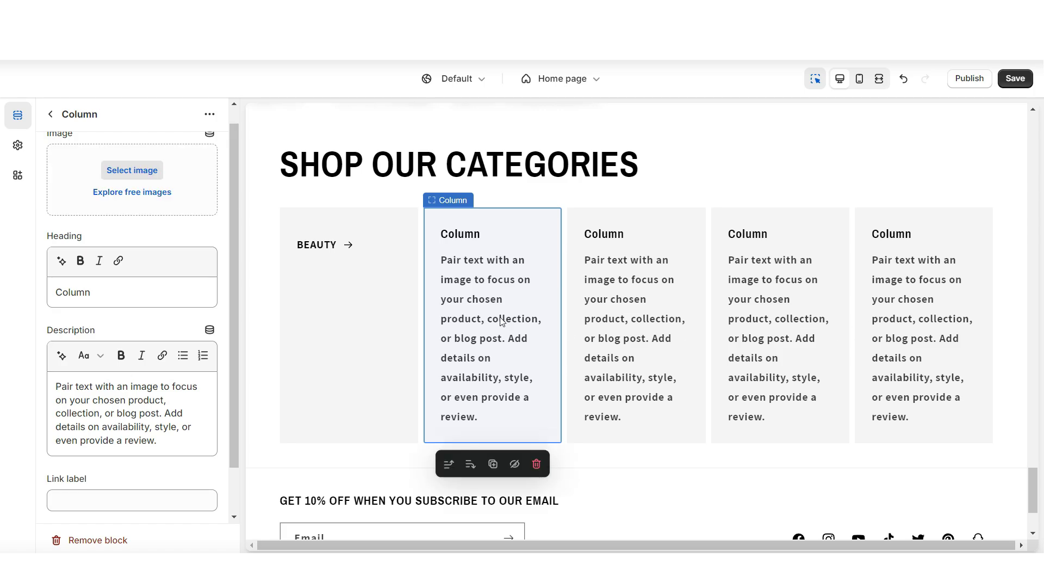
pyautogui.tripleClick(144, 387)
pyautogui.press('BackSpace')
pyautogui.tripleClick(131, 292)
pyautogui.press('BackSpace')
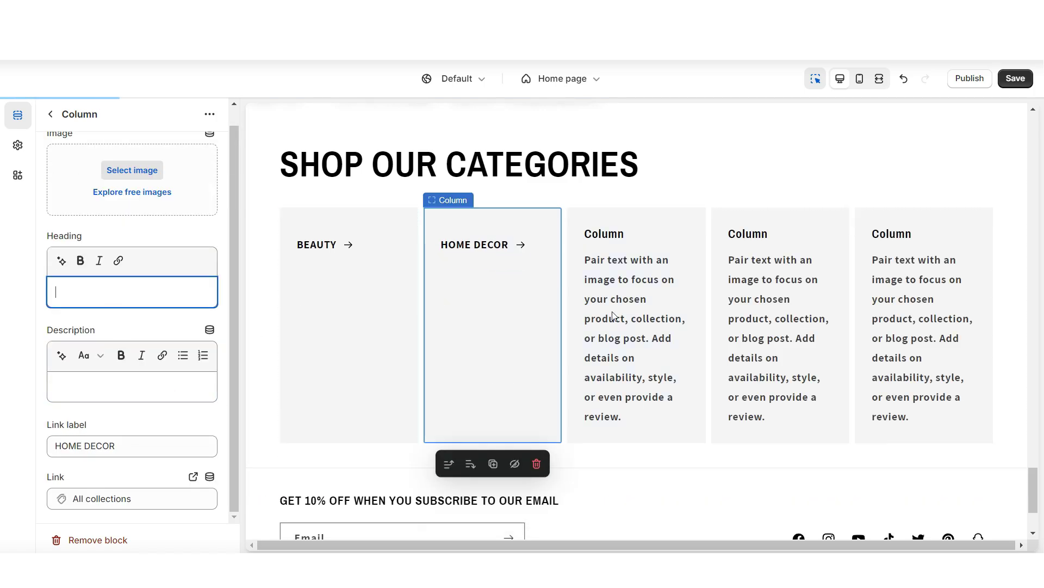
pyautogui.click(614, 315)
pyautogui.tripleClick(131, 359)
pyautogui.press('BackSpace')
pyautogui.tripleClick(136, 291)
pyautogui.press('BackSpace')
# Clear the fourth column's description and heading, and the fifth column's heading
pyautogui.click(775, 284)
pyautogui.tripleClick(109, 396)
pyautogui.press('BackSpace')
pyautogui.tripleClick(71, 292)
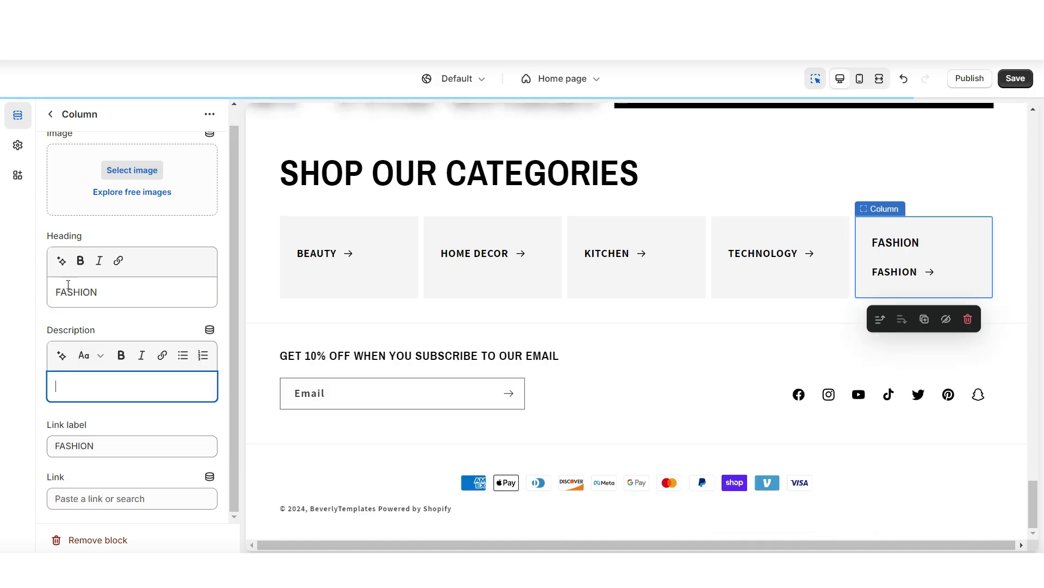
pyautogui.tripleClick(68, 284)
pyautogui.press('BackSpace')
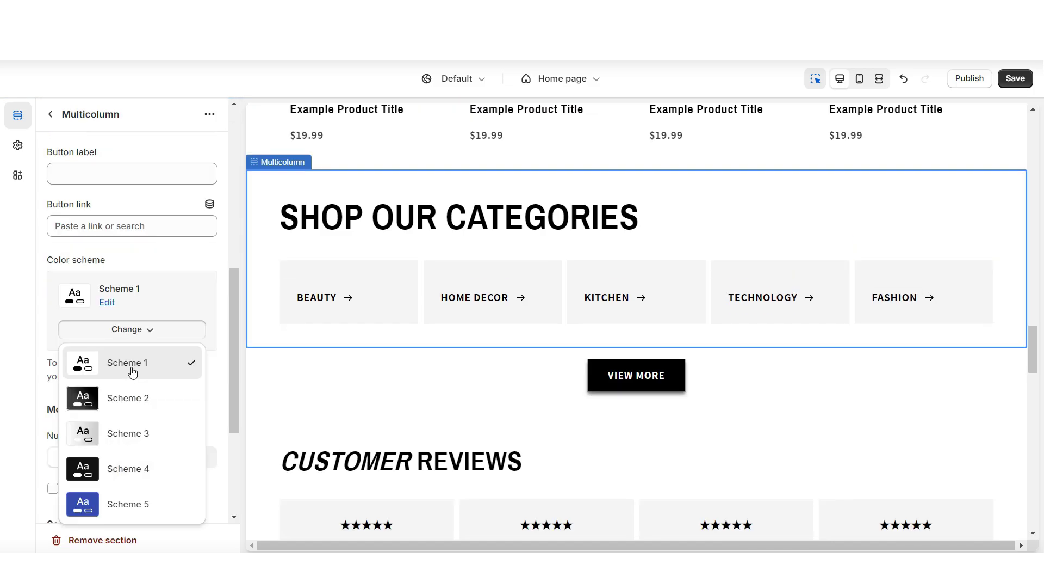
# Apply Scheme 5 to the categories section and open Scheme 5's colour settings
pyautogui.click(148, 506)
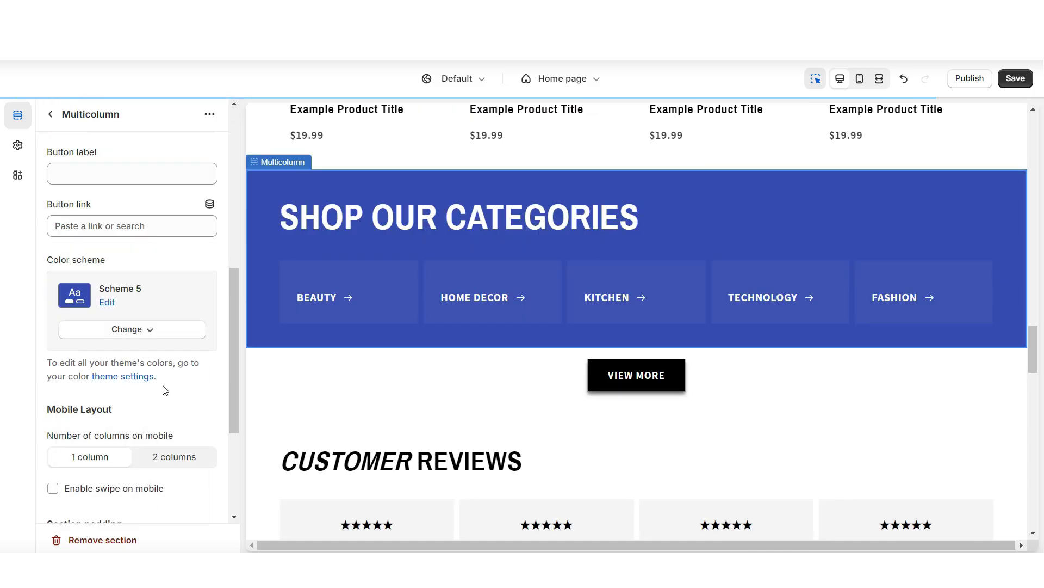
pyautogui.click(17, 147)
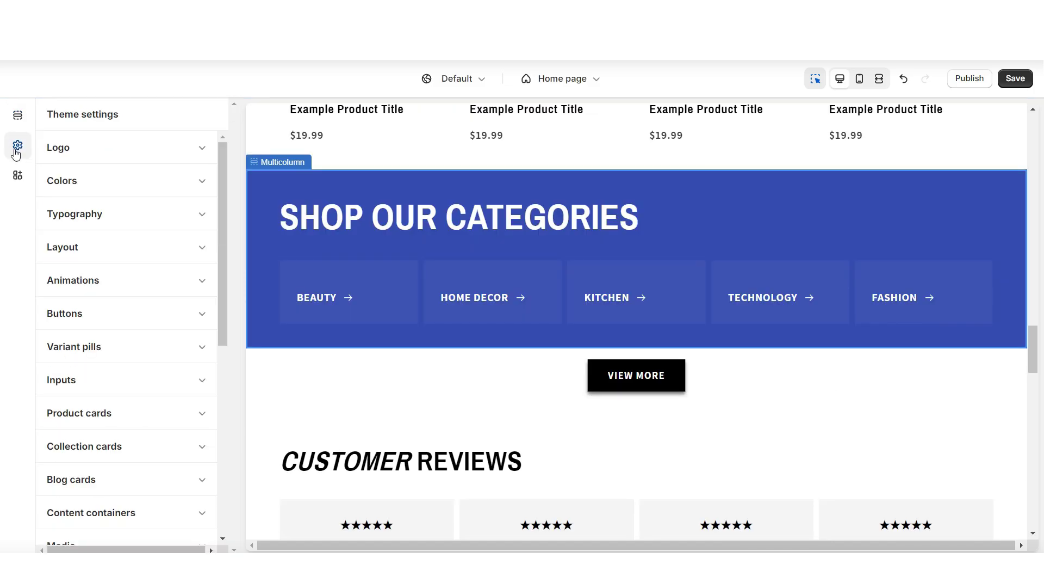
pyautogui.click(82, 188)
pyautogui.click(87, 414)
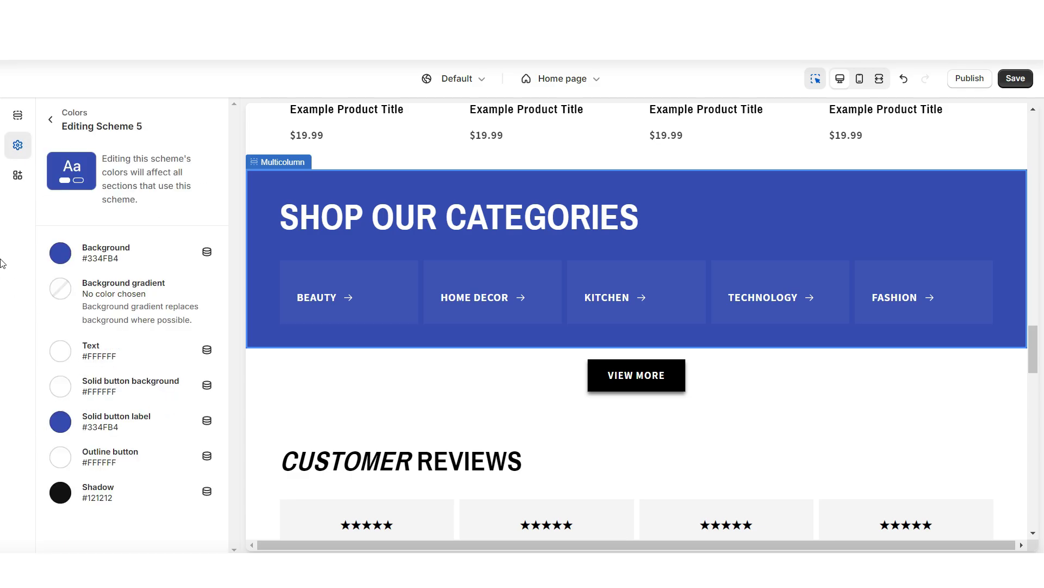
# Try an orange gradient on Scheme 5's background, then remove the gradient
pyautogui.click(55, 290)
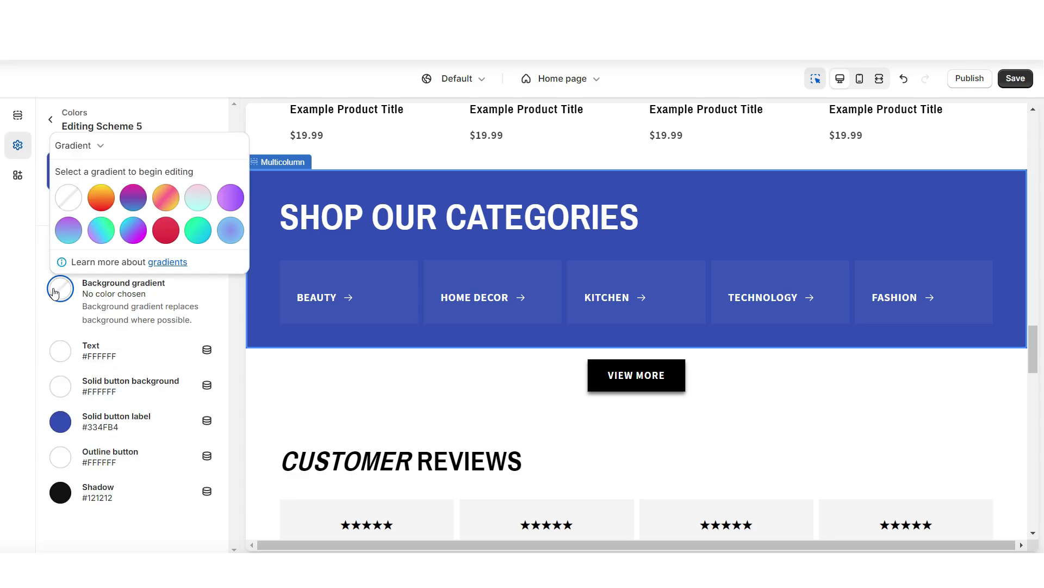
pyautogui.click(101, 205)
pyautogui.click(63, 281)
pyautogui.moveTo(82, 320); pyautogui.dragTo(28, 293)
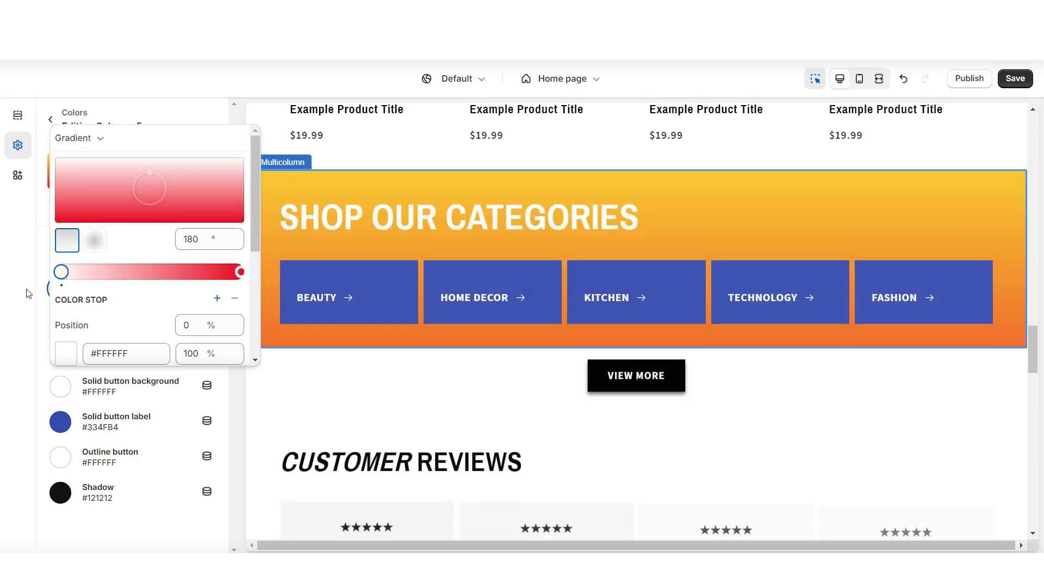
pyautogui.click(28, 293)
pyautogui.click(60, 289)
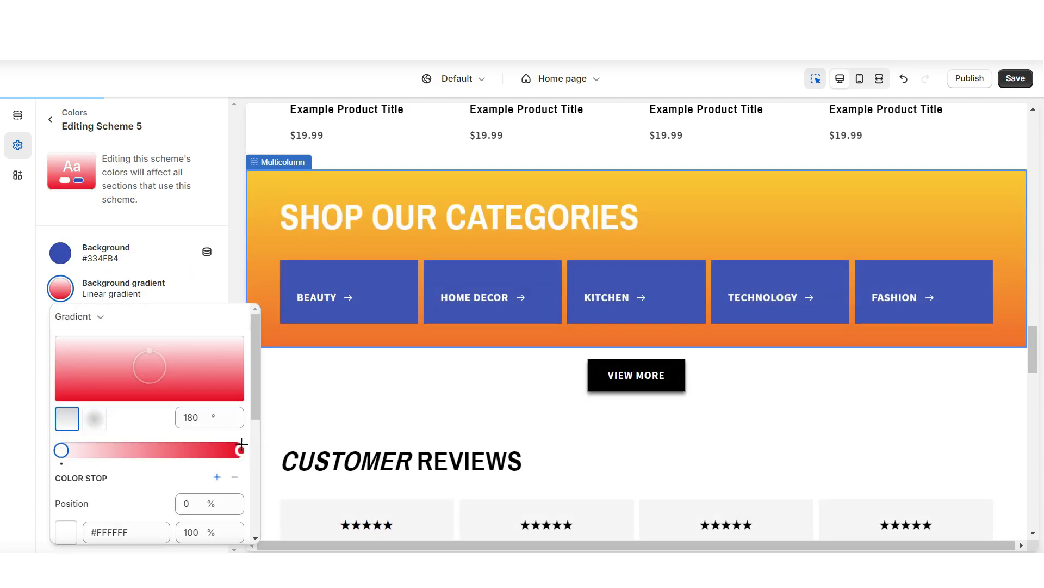
pyautogui.moveTo(241, 450); pyautogui.dragTo(239, 245)
# Set Scheme 5's background to #000000 and text to #FFFFFF, then save
pyautogui.click(60, 253)
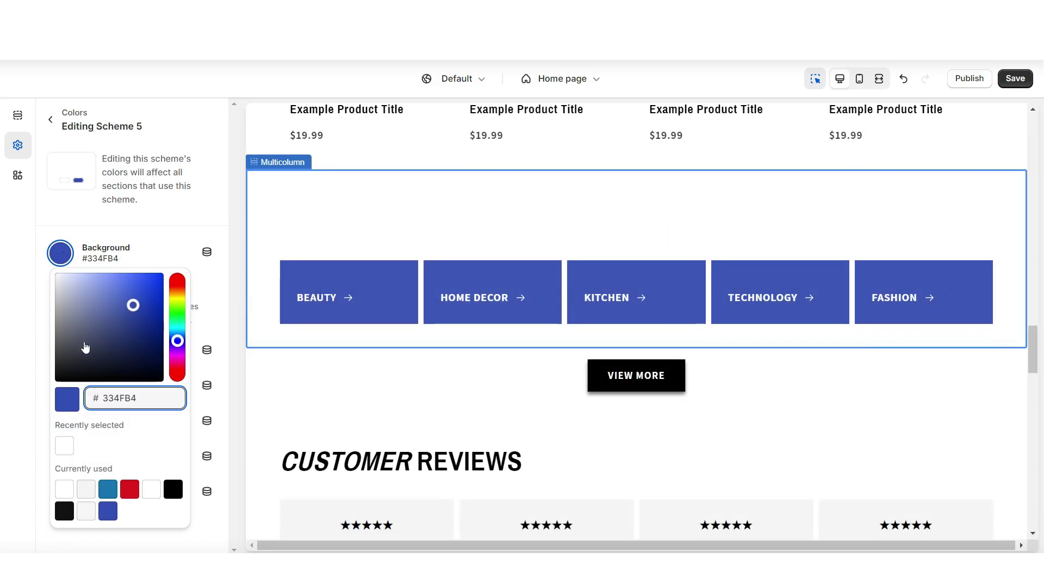
pyautogui.moveTo(86, 347); pyautogui.dragTo(56, 379)
pyautogui.click(25, 413)
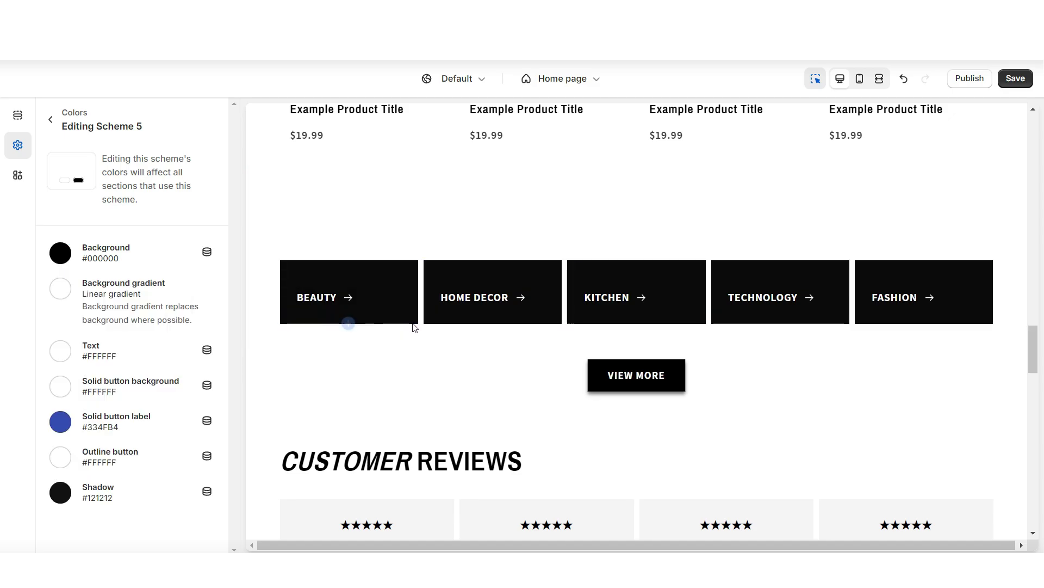
pyautogui.click(60, 351)
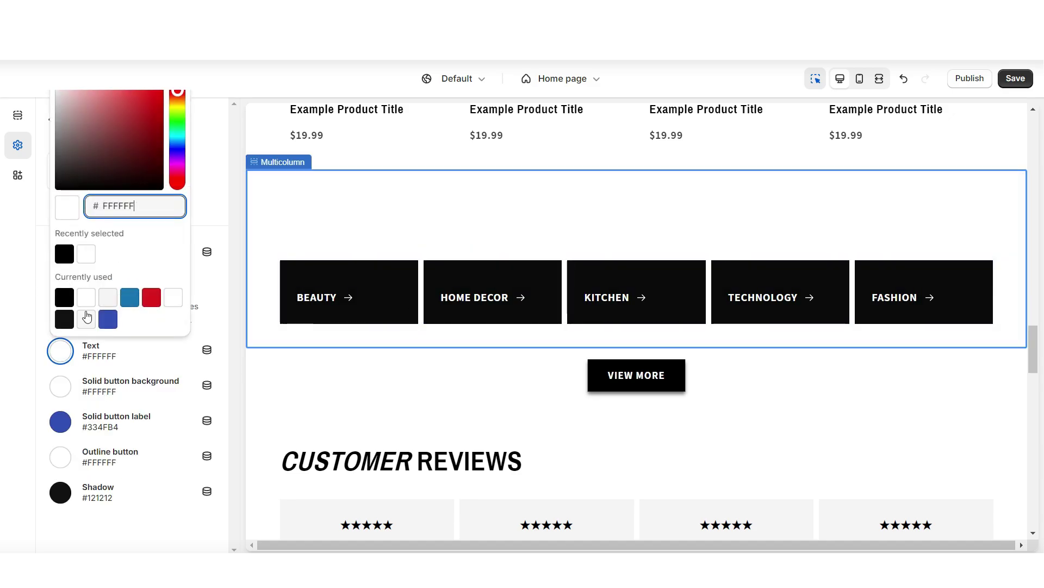
pyautogui.click(87, 316)
pyautogui.hotkey('ctrl', 's')
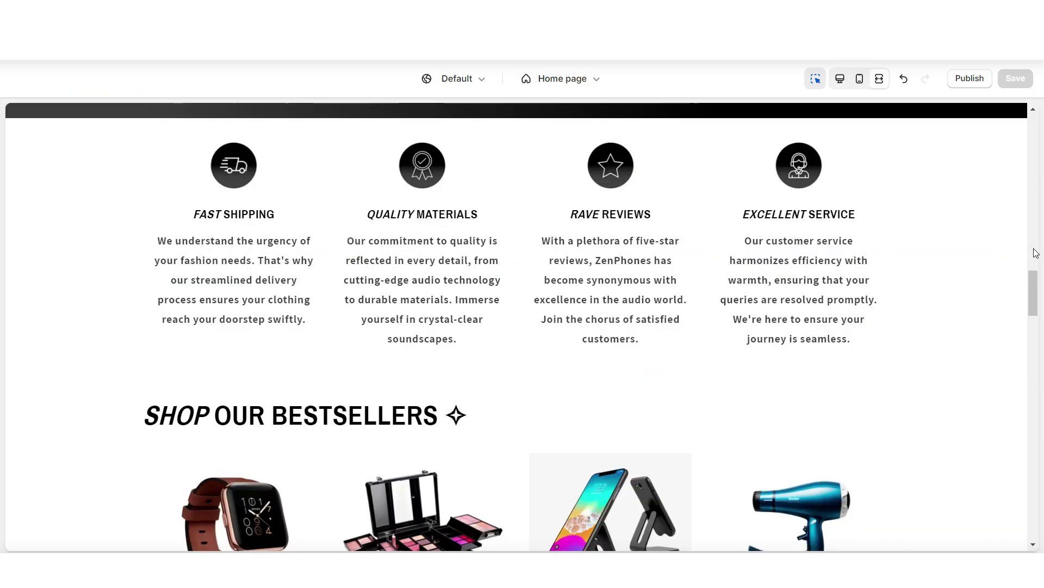
# Adjust Scheme 5's background colour in the colour picker
pyautogui.scroll(-6, 811, 493)
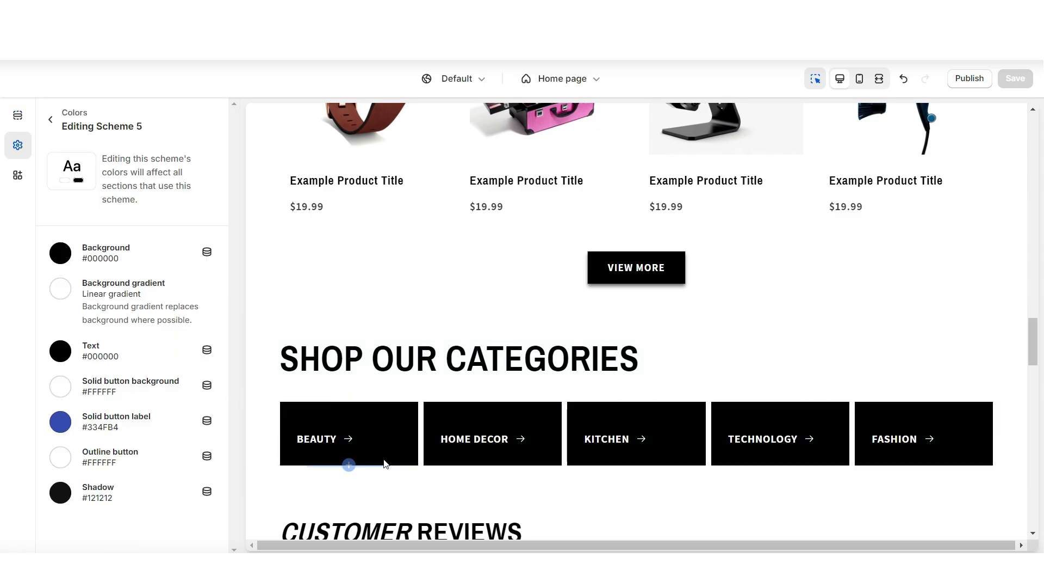
pyautogui.click(61, 252)
pyautogui.moveTo(91, 294); pyautogui.dragTo(93, 297)
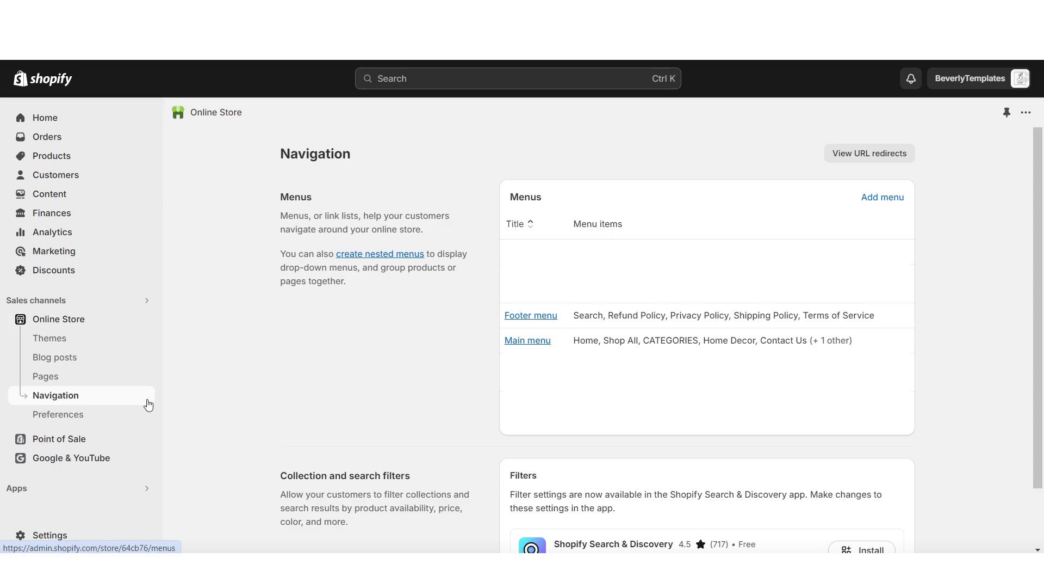
# Add a CATEGORIES item to the Footer menu in second place
pyautogui.click(514, 318)
pyautogui.click(358, 488)
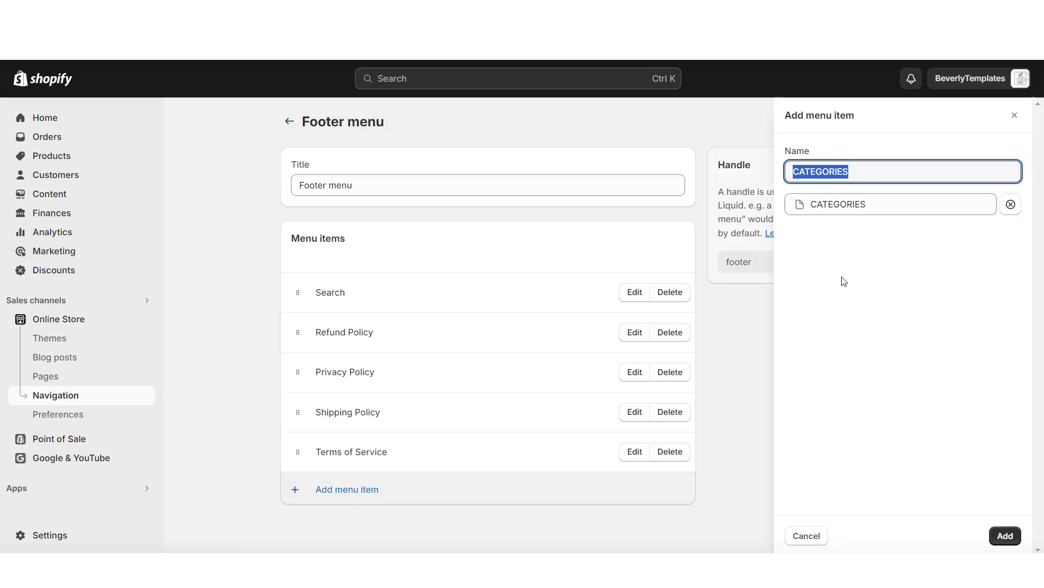
pyautogui.click(1005, 535)
pyautogui.moveTo(298, 488); pyautogui.dragTo(298, 333)
pyautogui.scroll(-2, 263, 381)
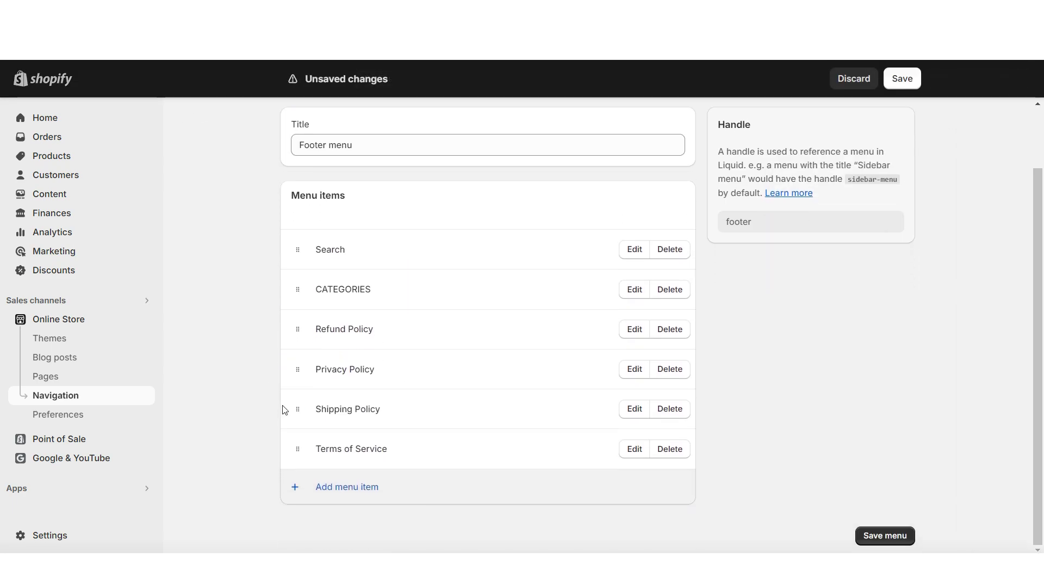
# Add a HOME item linked to the home page at the top of the footer menu
pyautogui.click(313, 487)
pyautogui.click(840, 231)
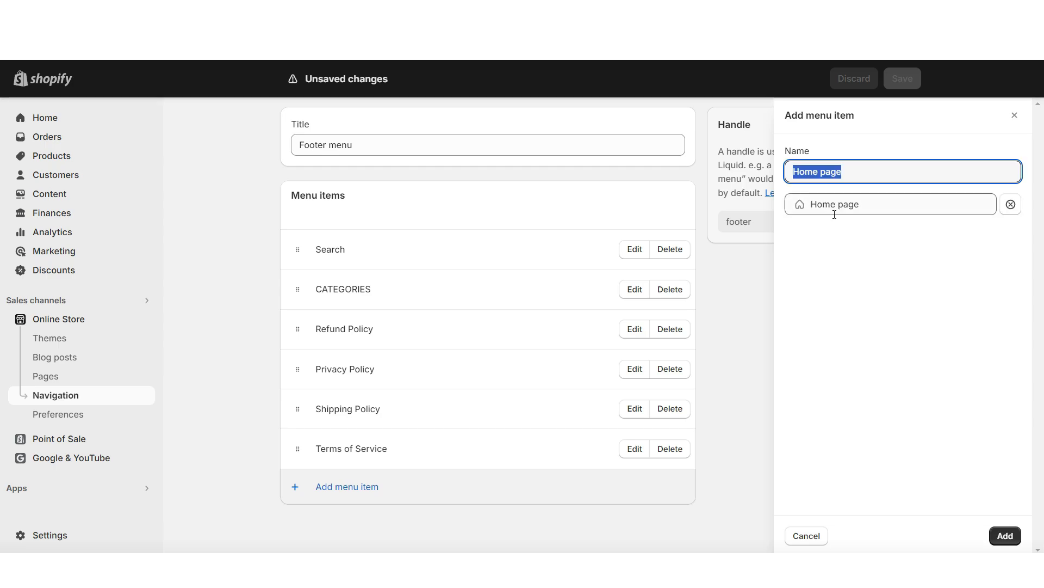
pyautogui.write('HOME')
pyautogui.press('Return')
pyautogui.moveTo(298, 488); pyautogui.dragTo(291, 442)
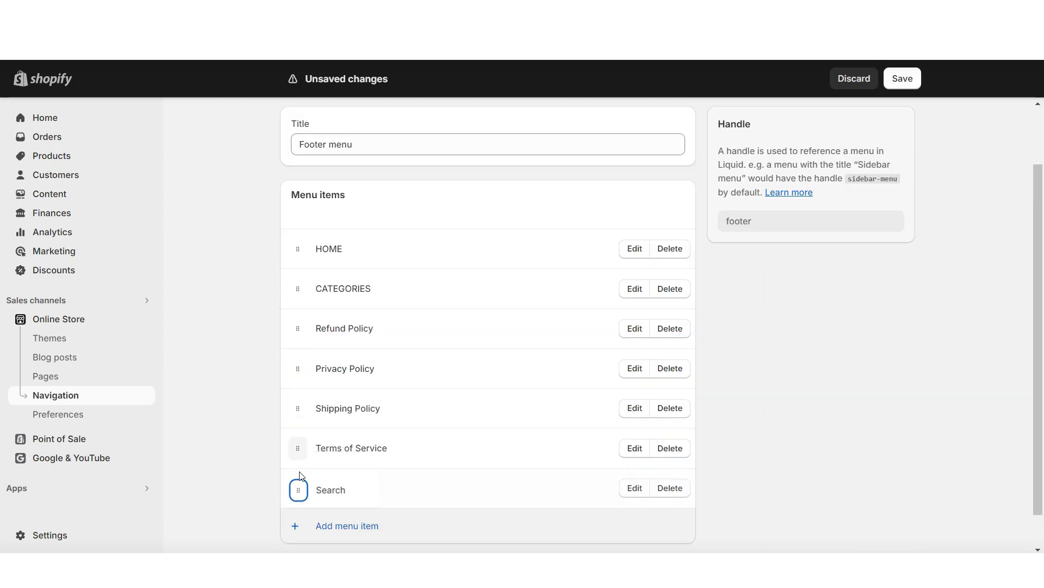
pyautogui.scroll(-1, 260, 312)
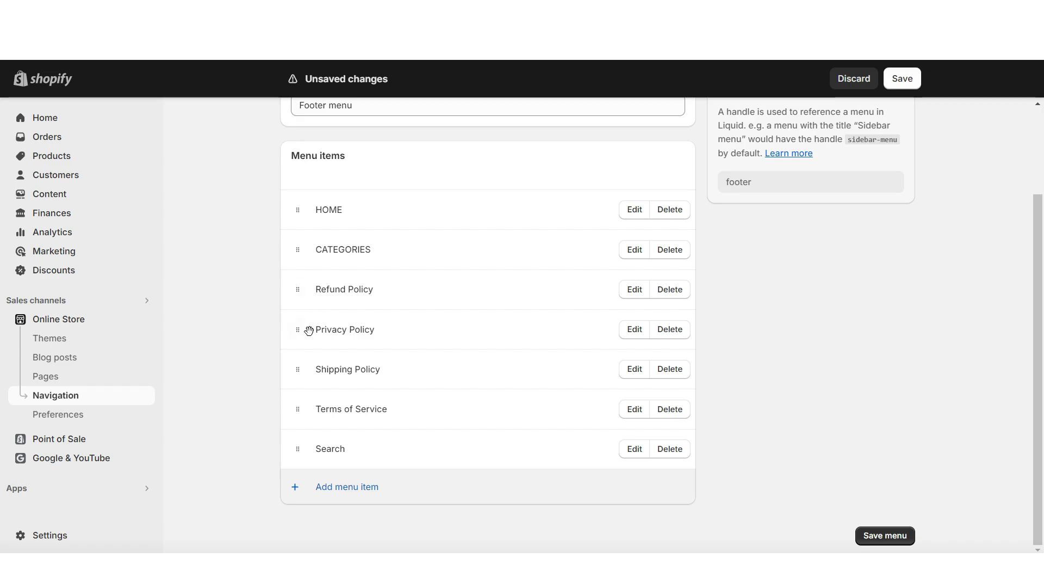
# Add a Contact Us item to the footer menu above Search
pyautogui.click(347, 486)
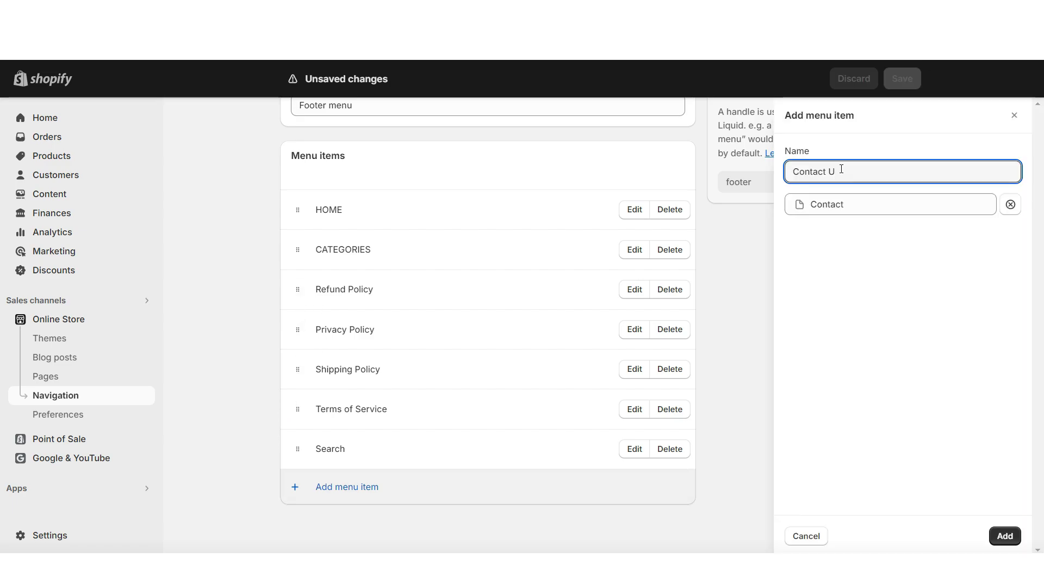
pyautogui.click(1005, 536)
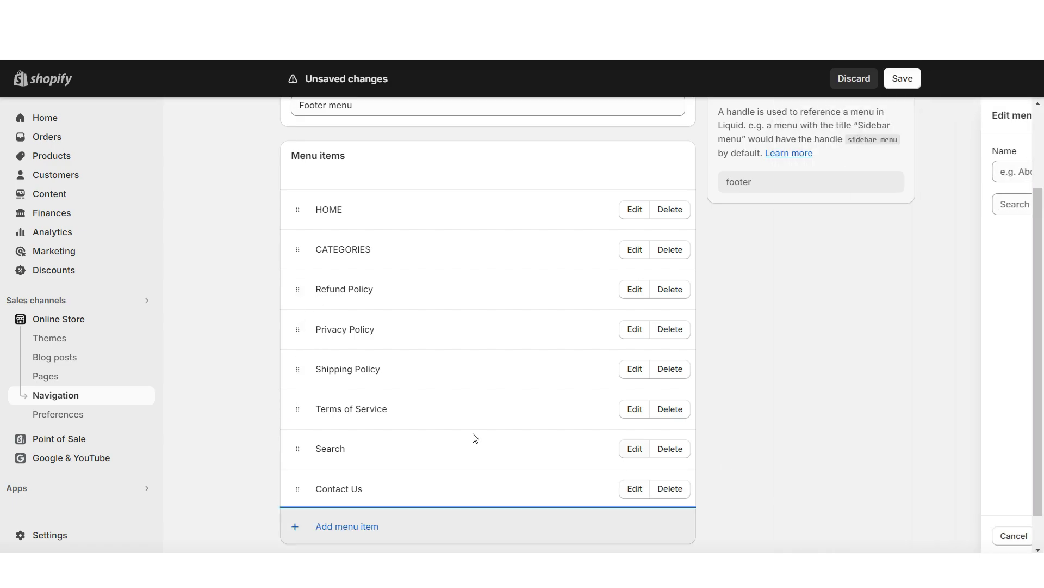
pyautogui.scroll(2, 381, 446)
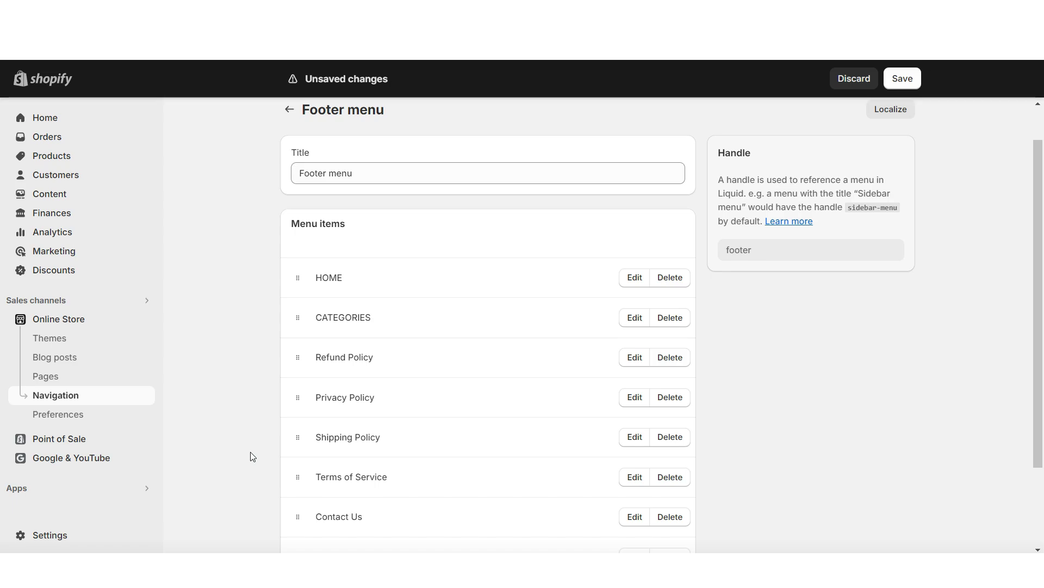
pyautogui.scroll(-2, 252, 456)
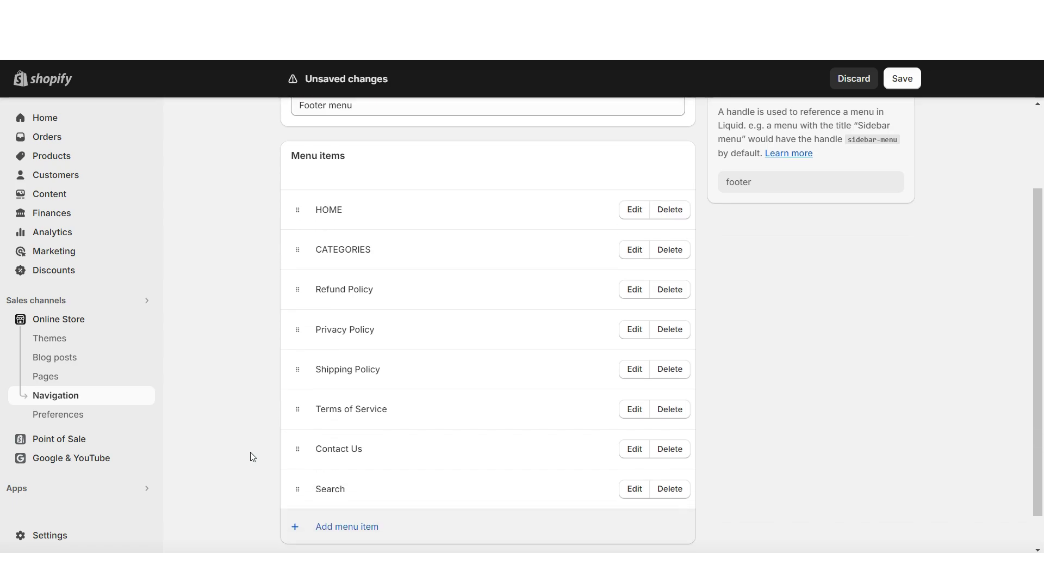
pyautogui.scroll(-1, 256, 354)
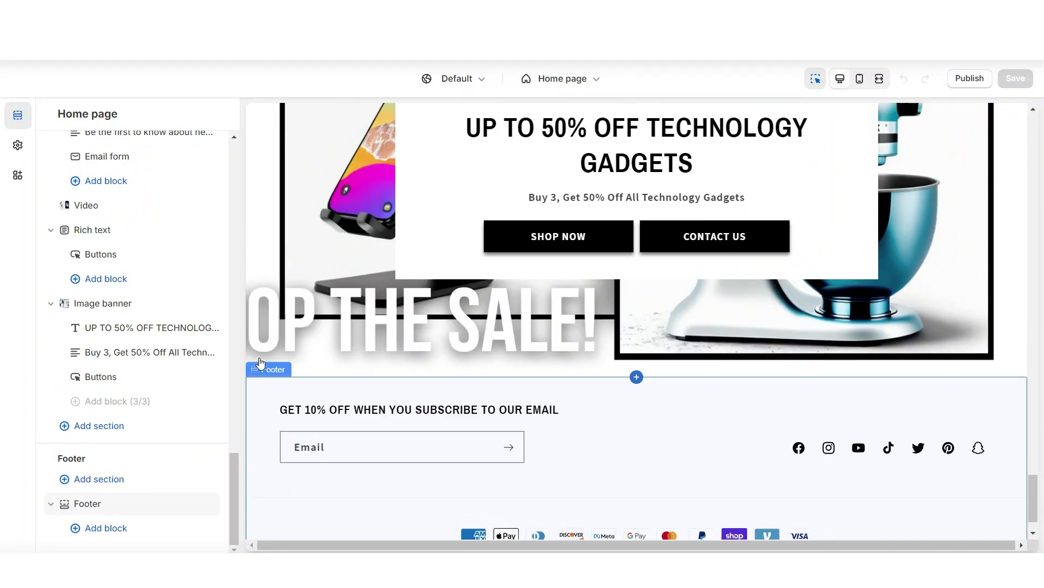
# Add a Menu block to the footer with its Quick links heading cleared
pyautogui.click(21, 118)
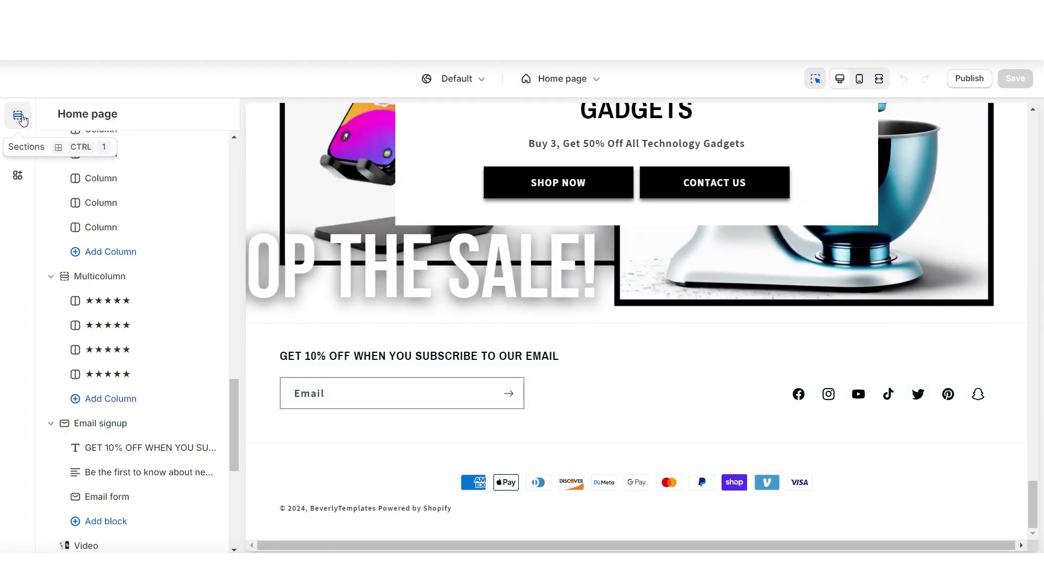
pyautogui.scroll(-5, 154, 261)
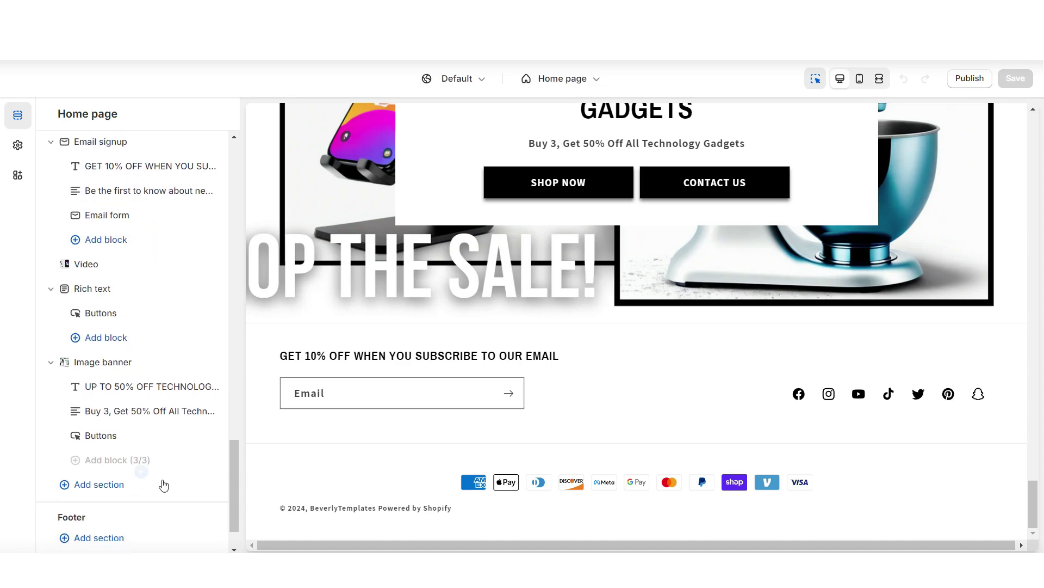
pyautogui.scroll(-1, 163, 482)
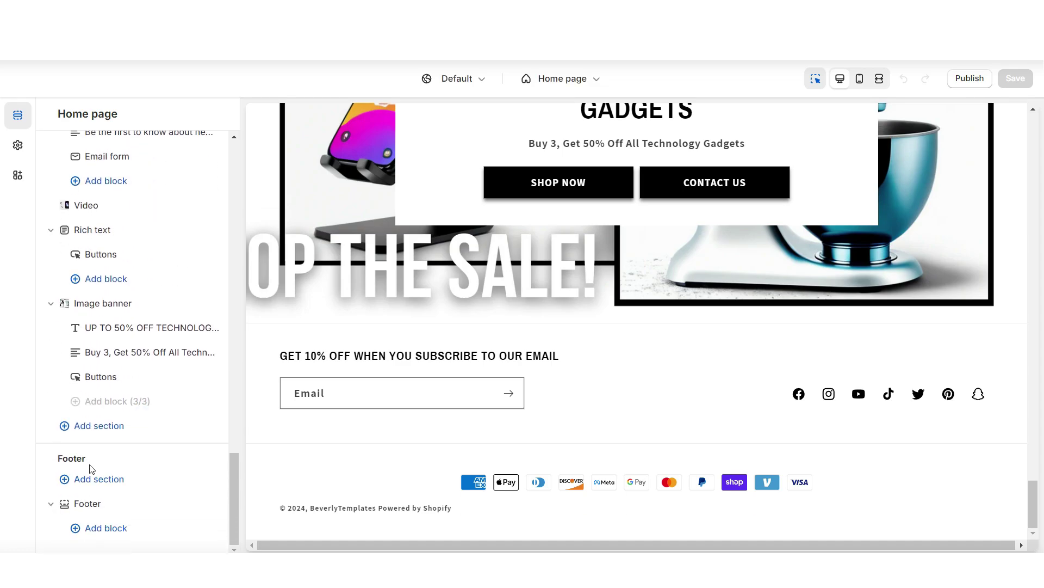
pyautogui.click(107, 528)
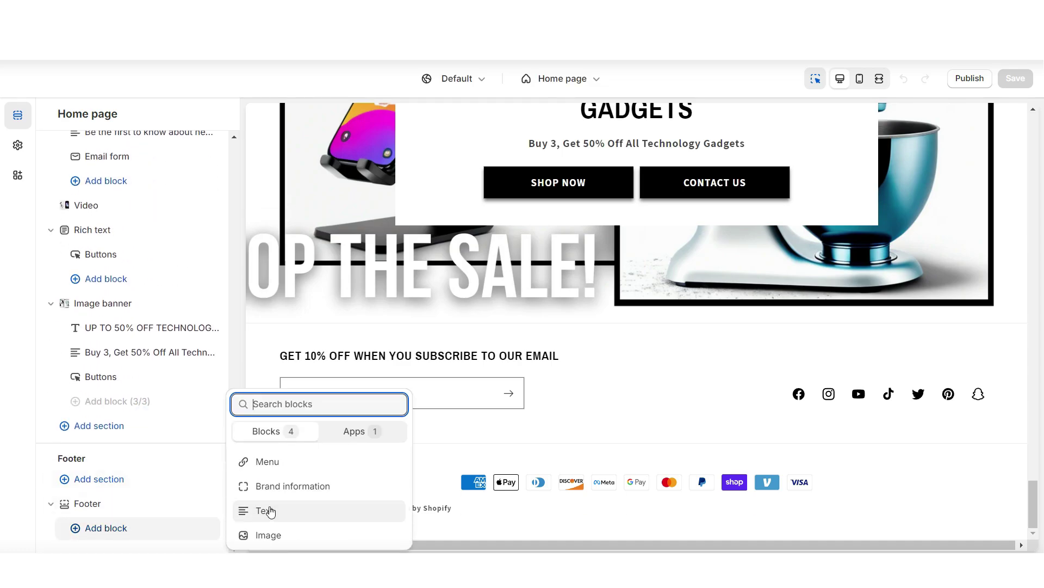
pyautogui.click(271, 464)
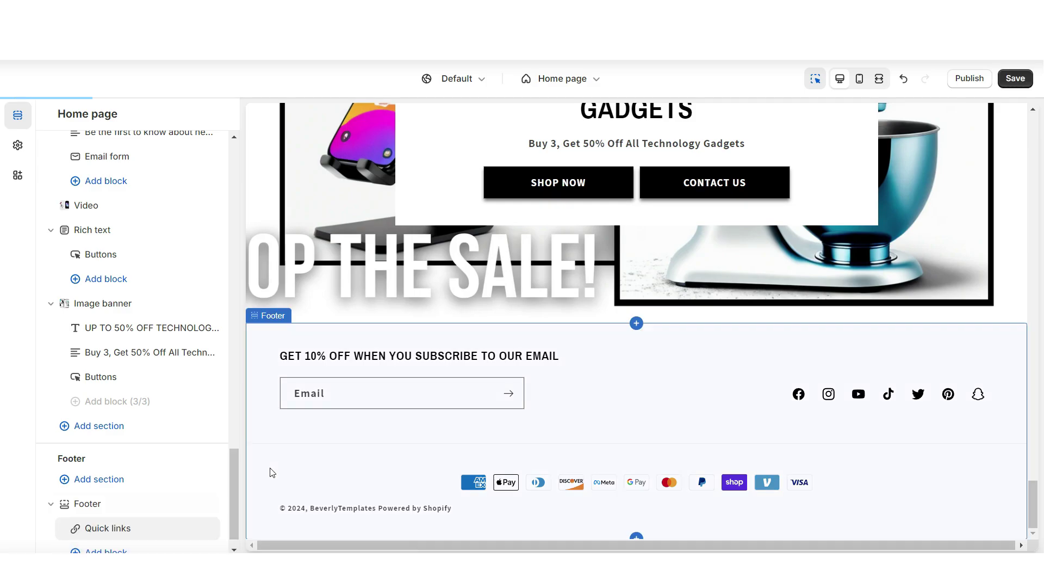
pyautogui.press('BackSpace')
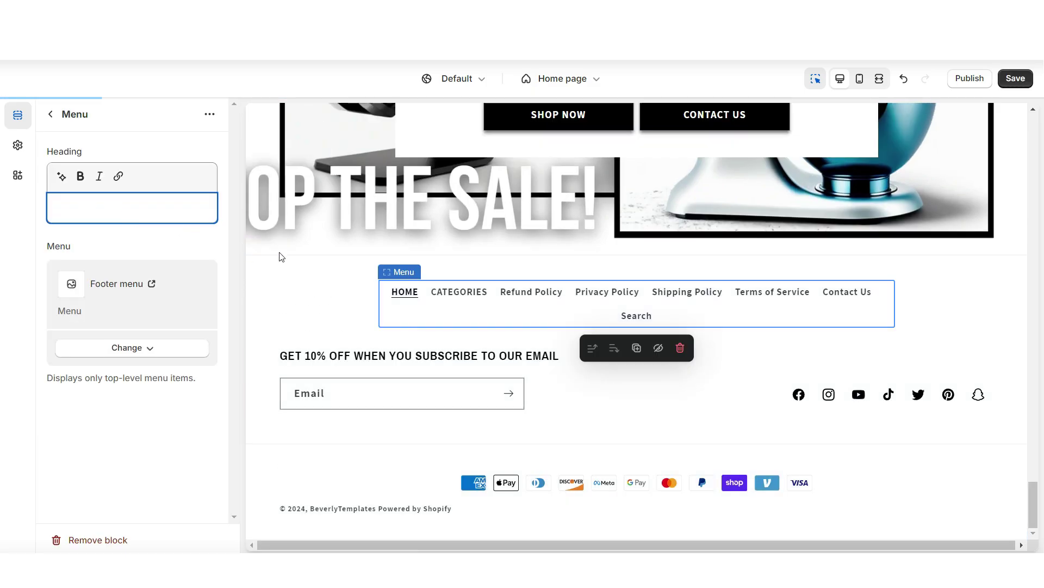
pyautogui.press('Escape')
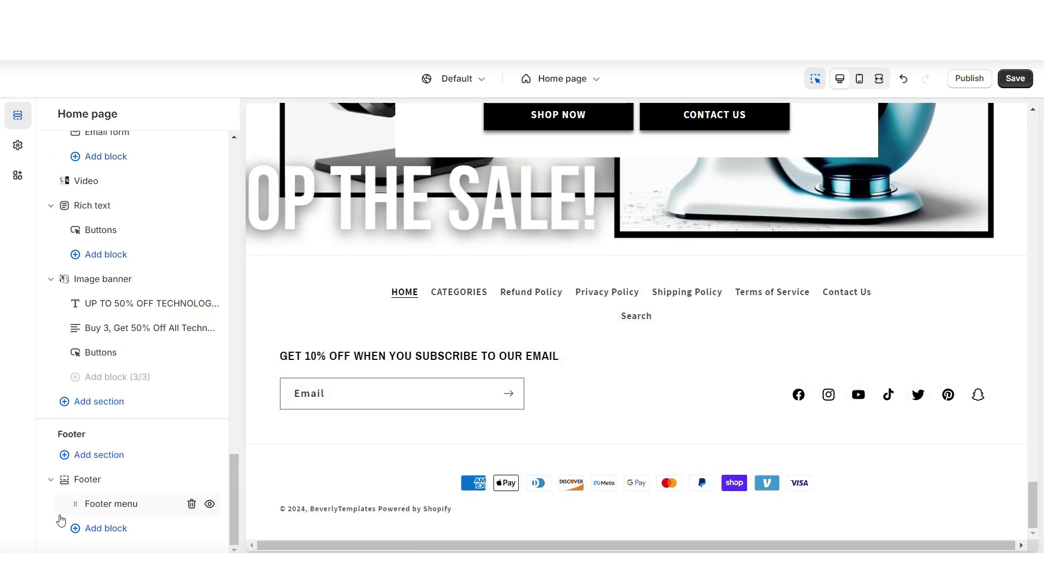
# Add an Image block to the footer and widen the logo image to 365
pyautogui.click(134, 531)
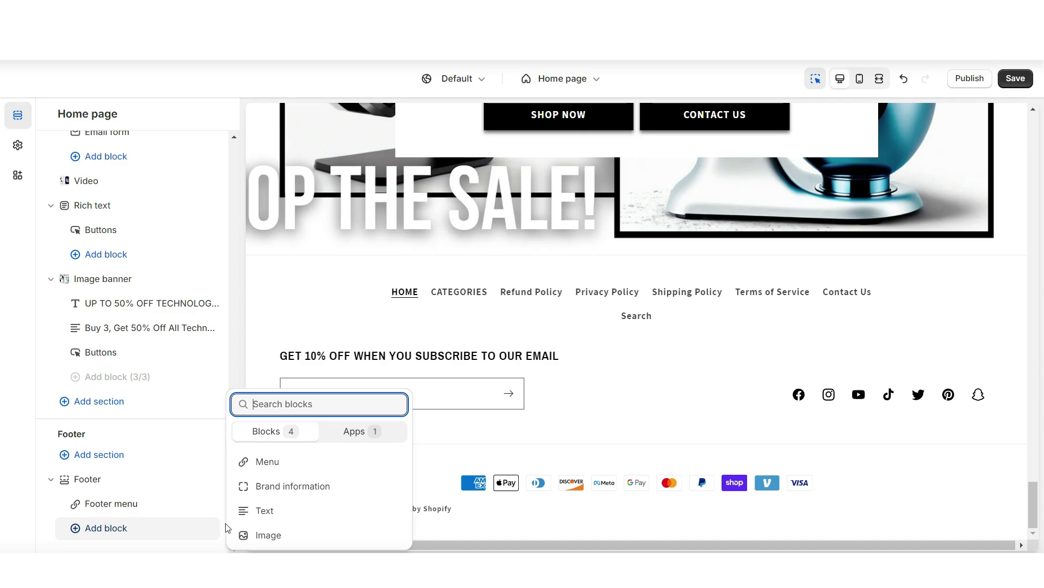
pyautogui.click(275, 539)
pyautogui.click(274, 539)
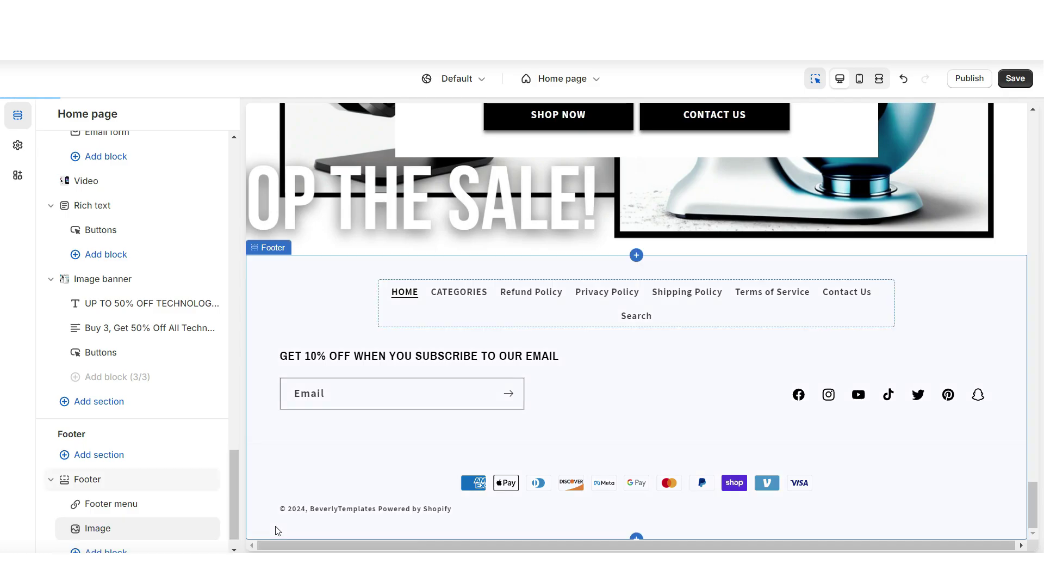
pyautogui.moveTo(65, 393); pyautogui.dragTo(120, 393)
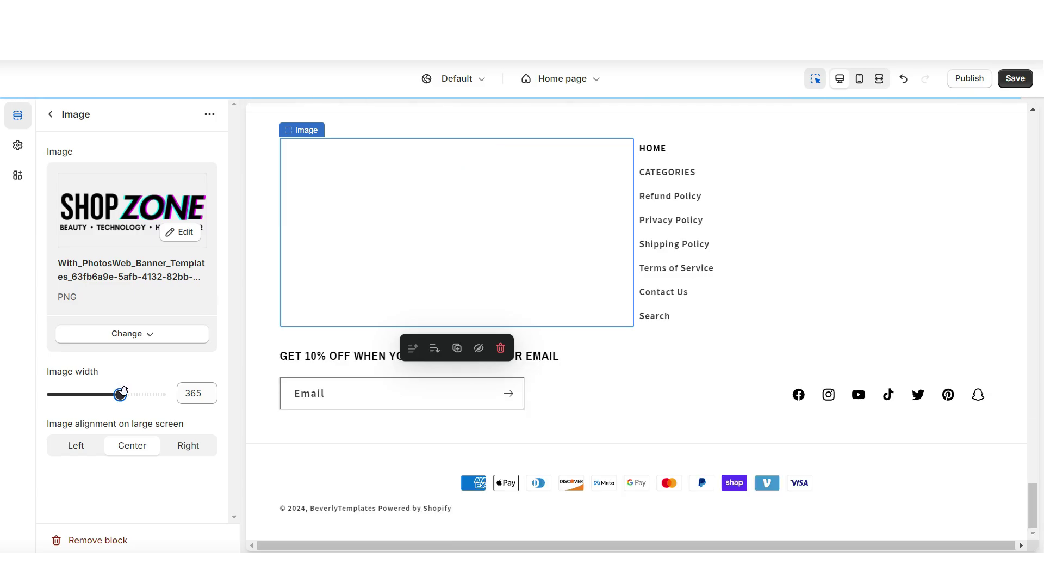
# Add a Text block to the footer with the ShopZone welcome text pasted as subtext
pyautogui.click(109, 530)
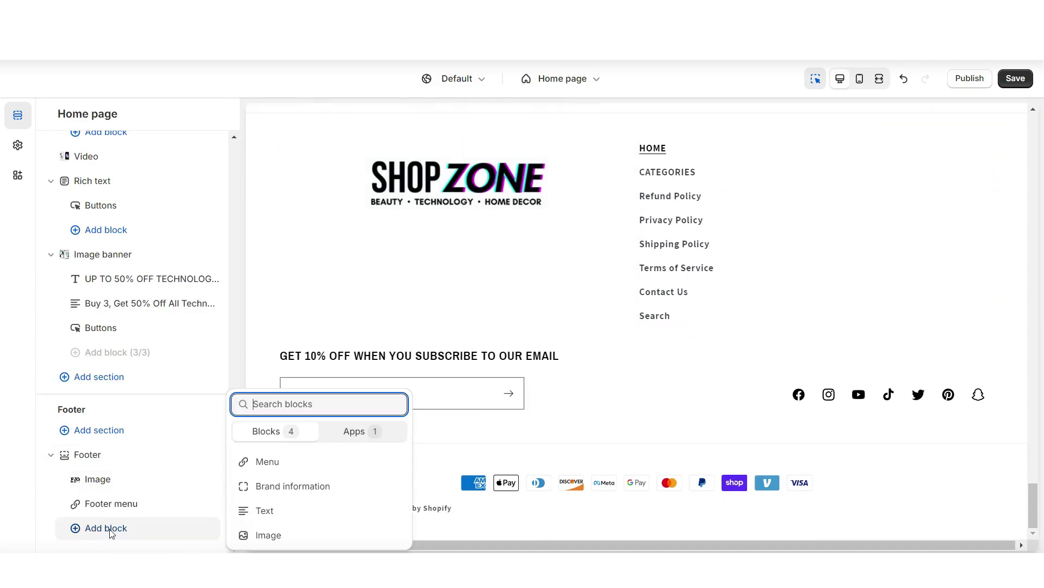
pyautogui.click(264, 510)
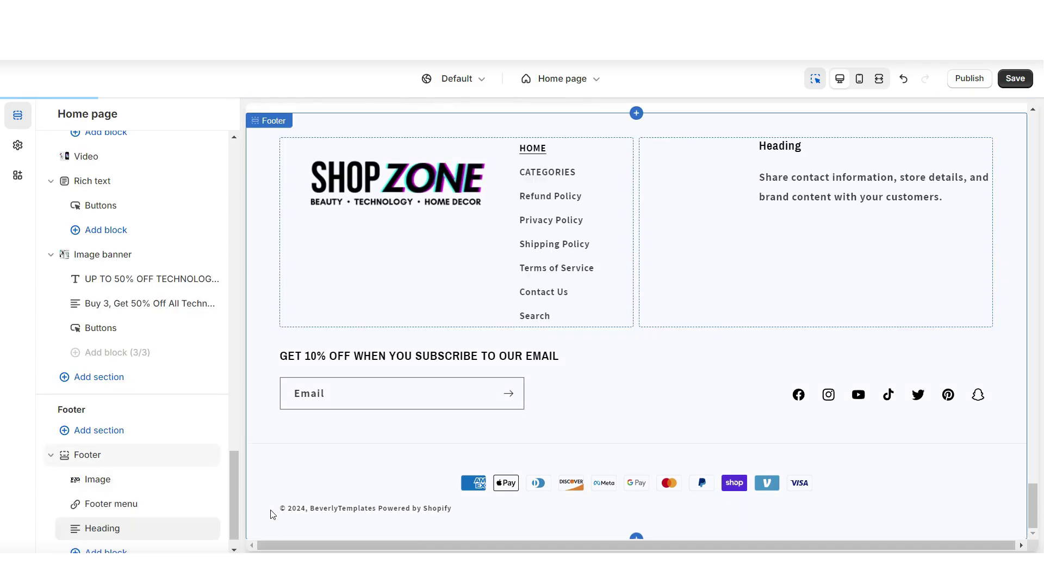
pyautogui.rightClick(163, 322)
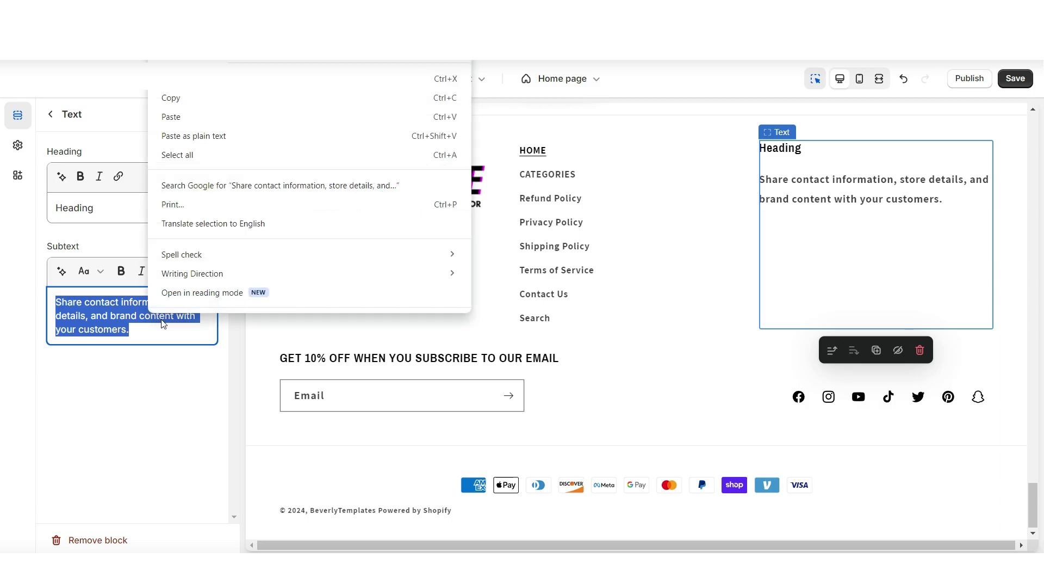
pyautogui.click(191, 120)
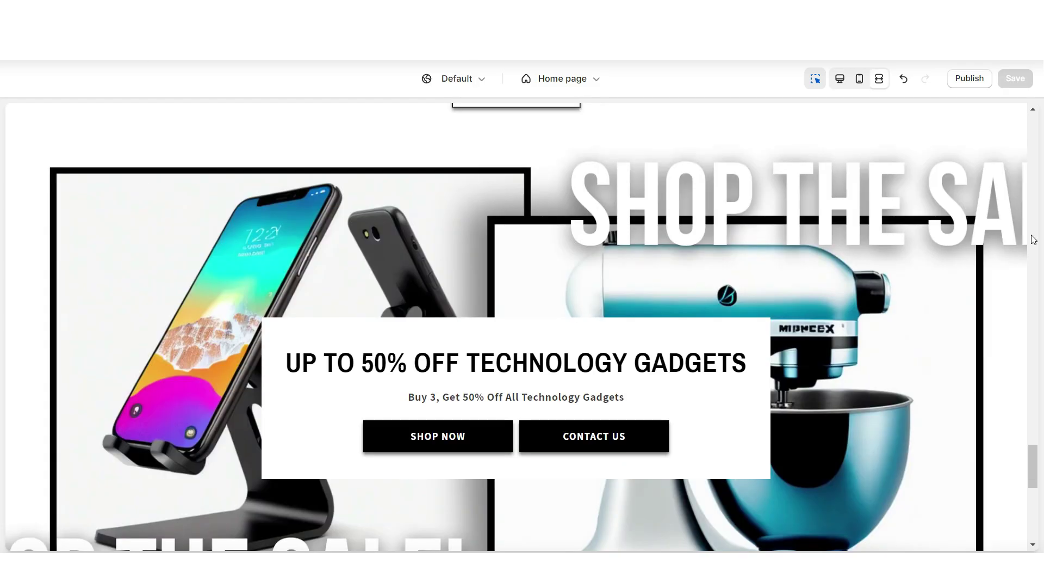
pyautogui.scroll(-8, 1034, 240)
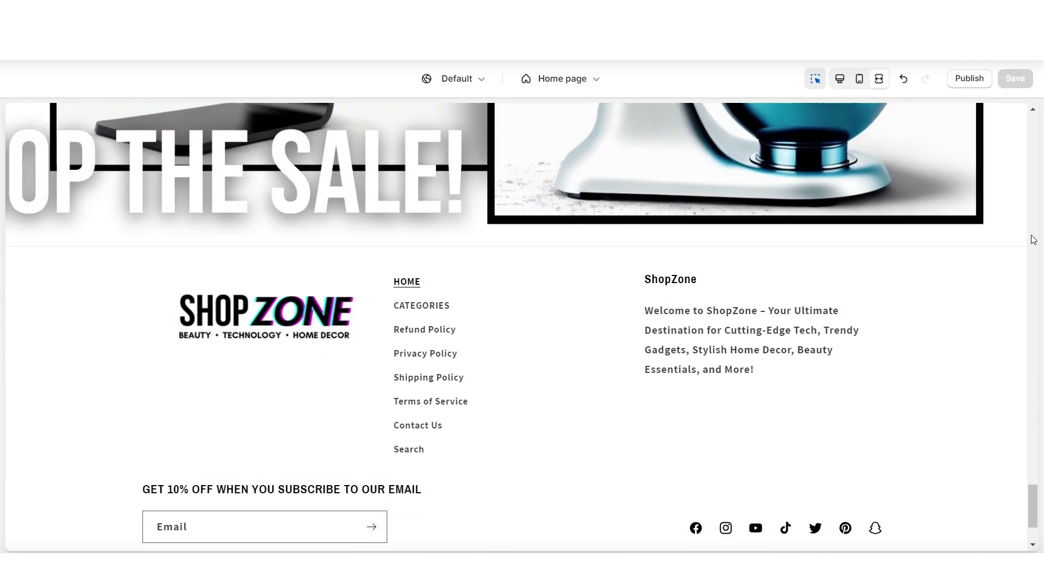